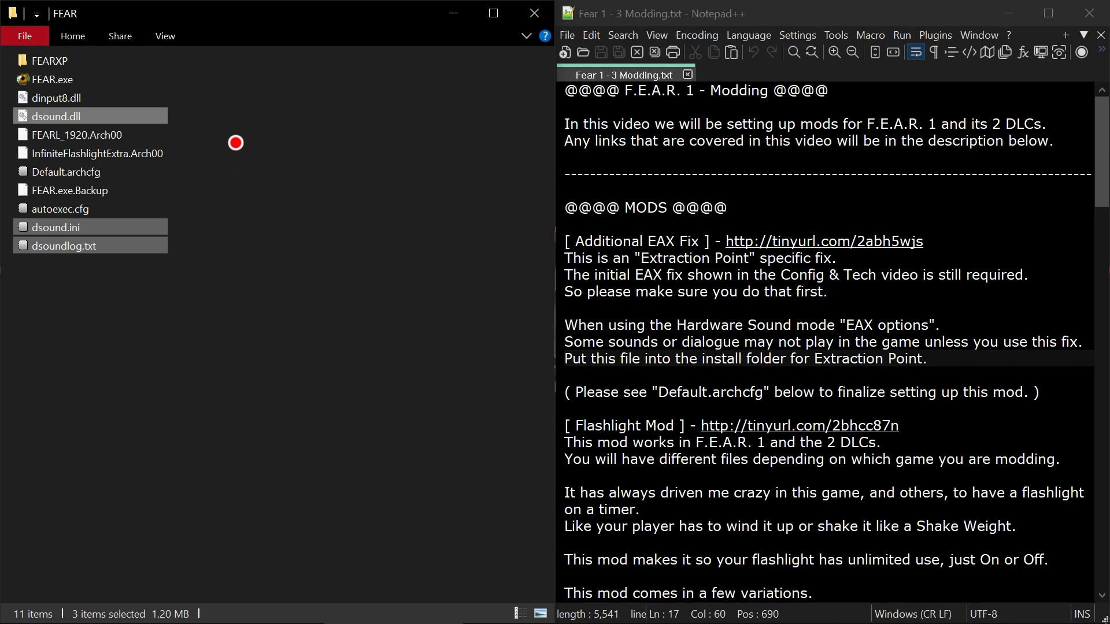
- Examine the mod archive files in the FEAR folder and read the Flashlight Mod notes on the Basic and Extra versions
{"action": "left_click_drag", "start_coordinate": [242, 136], "coordinate": [151, 165]}
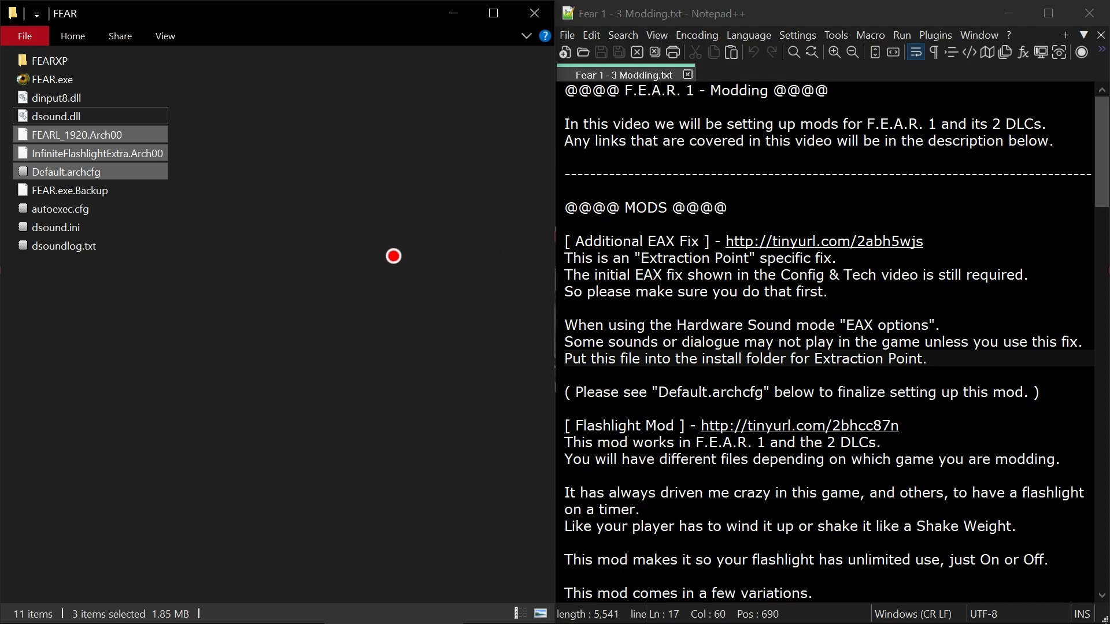
{"action": "left_click", "coordinate": [340, 265]}
{"action": "scroll", "coordinate": [905, 359], "scroll_direction": "down", "scroll_amount": 2}
{"action": "scroll", "coordinate": [904, 360], "scroll_direction": "down", "scroll_amount": 2}
{"action": "scroll", "coordinate": [950, 360], "scroll_direction": "up", "scroll_amount": 2}
{"action": "key", "text": "Down"}
{"action": "key", "text": "Down"}
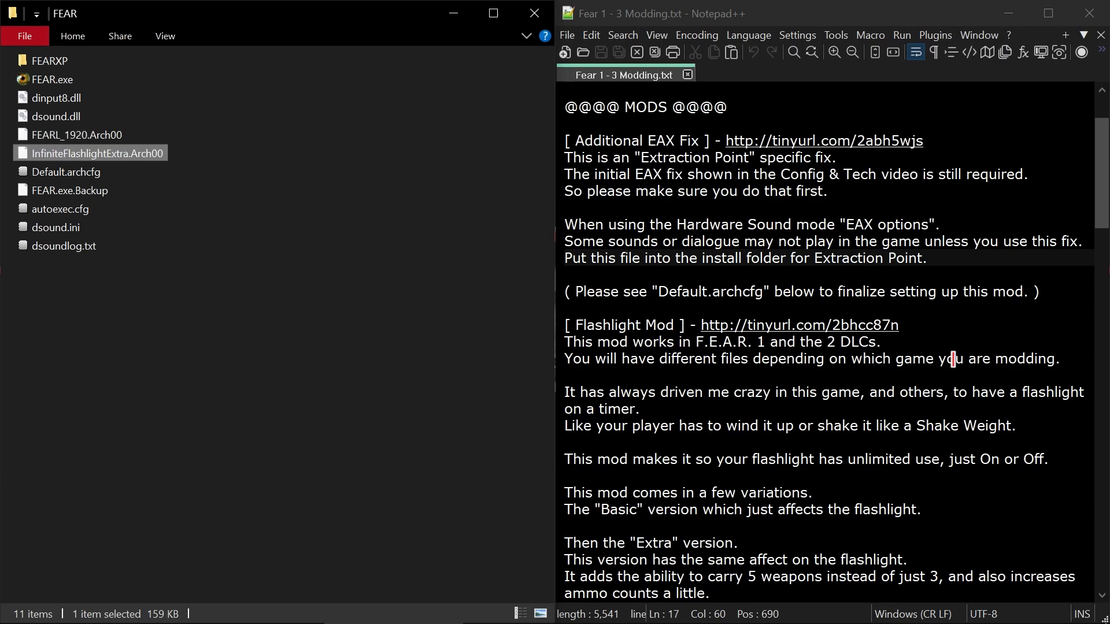
{"action": "left_click", "coordinate": [927, 577]}
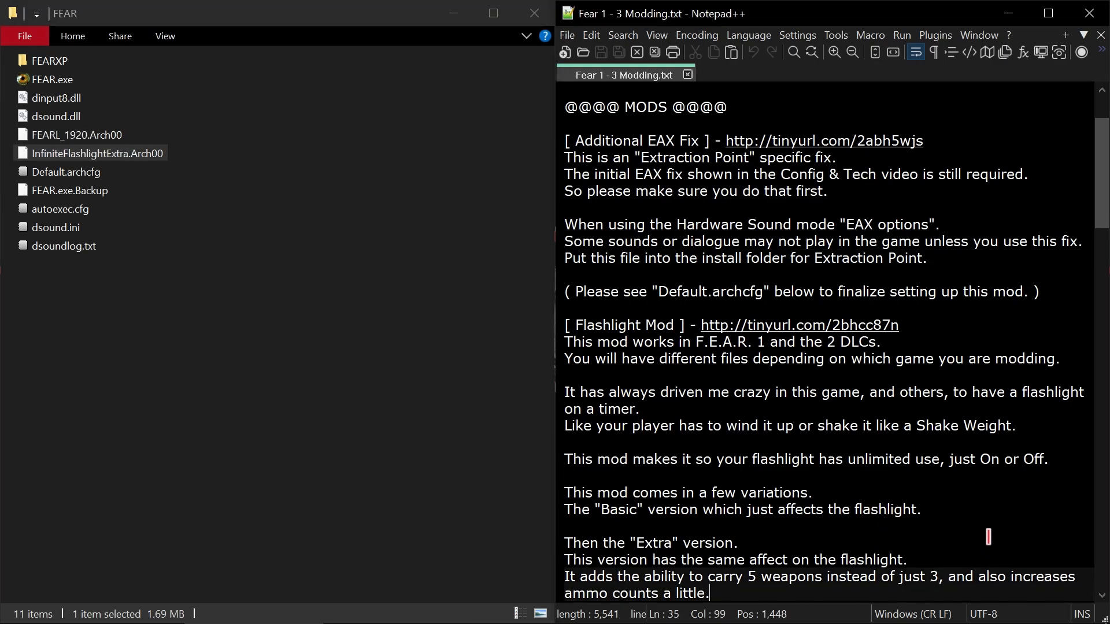
{"action": "key", "text": "Down"}
{"action": "key", "text": "Down"}
{"action": "key", "text": "Down"}
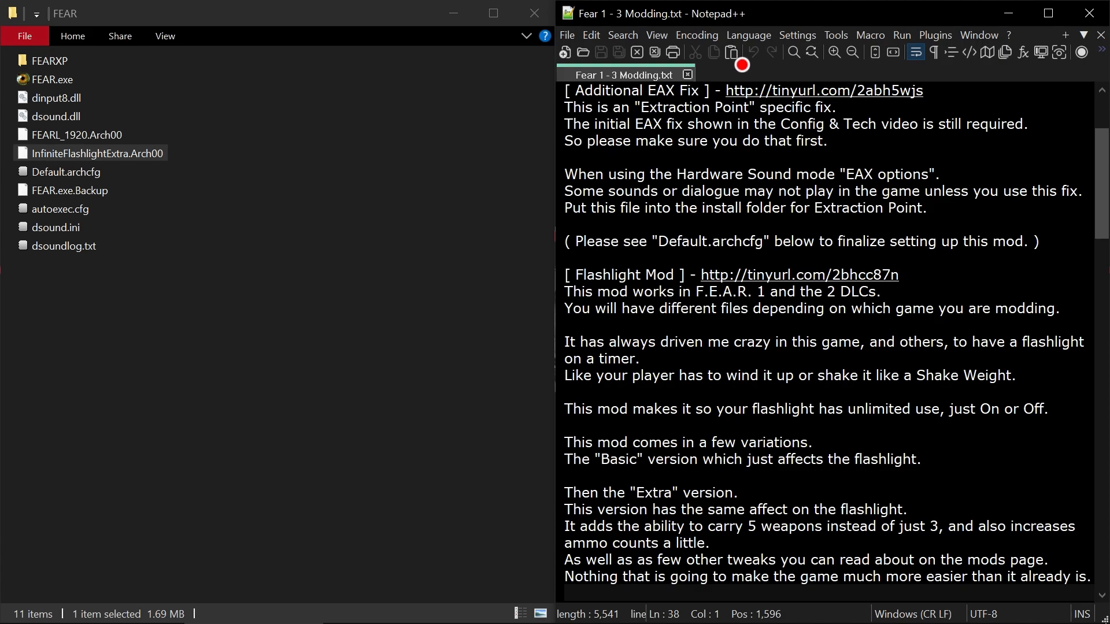
- Switch to the FEARXP folder window and select its Default.archcfg file
{"action": "mouse_move", "coordinate": [567, 621]}
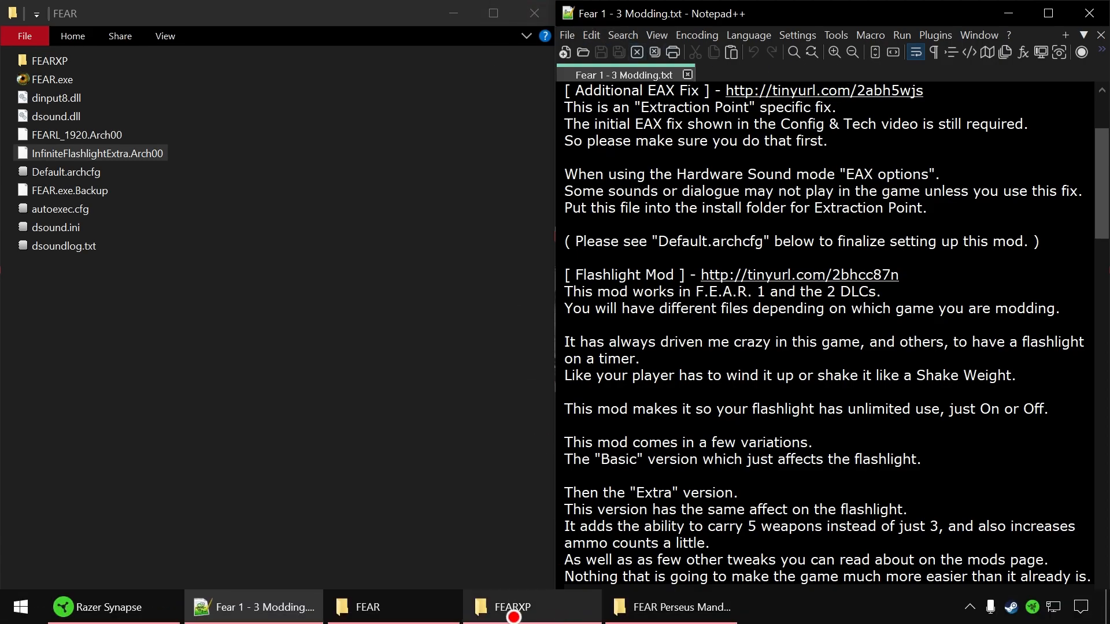
{"action": "left_click", "coordinate": [513, 614]}
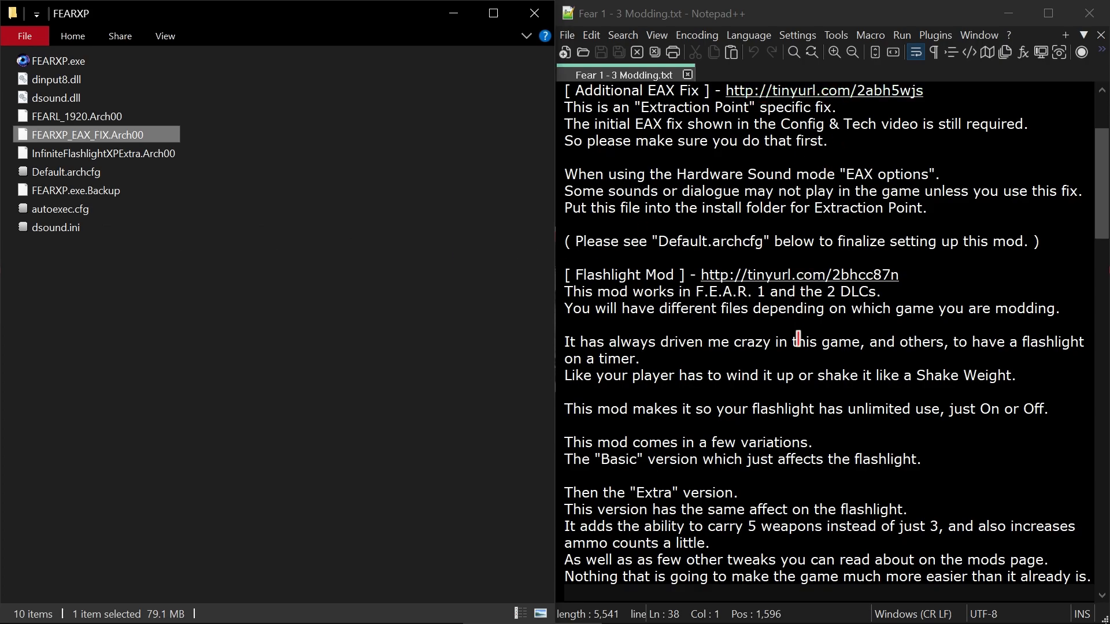
{"action": "left_click", "coordinate": [273, 335]}
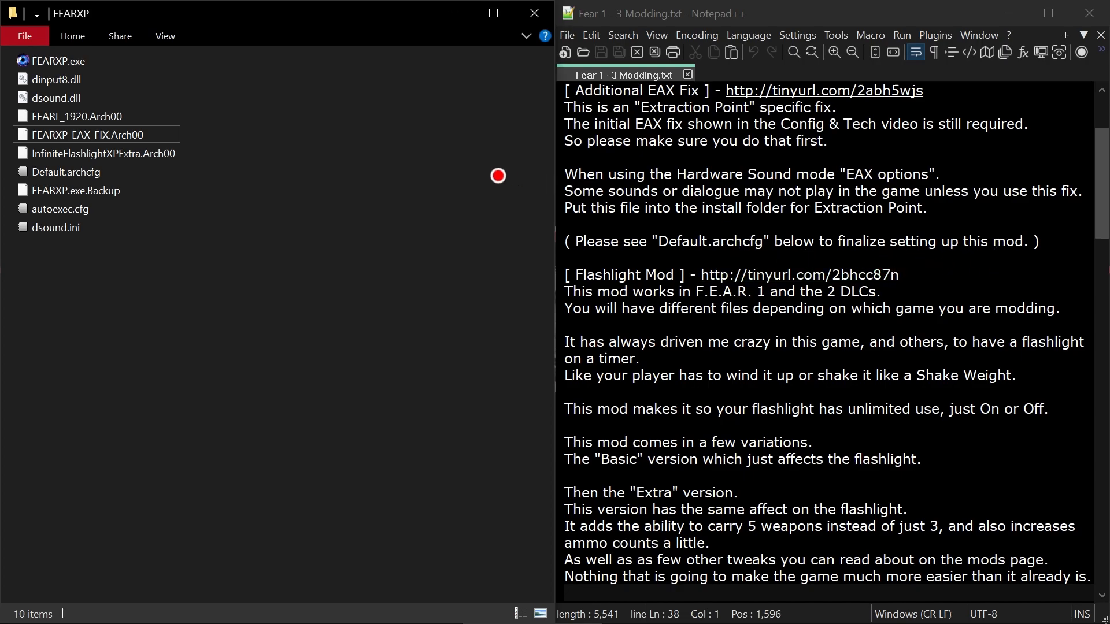
{"action": "left_click", "coordinate": [87, 173]}
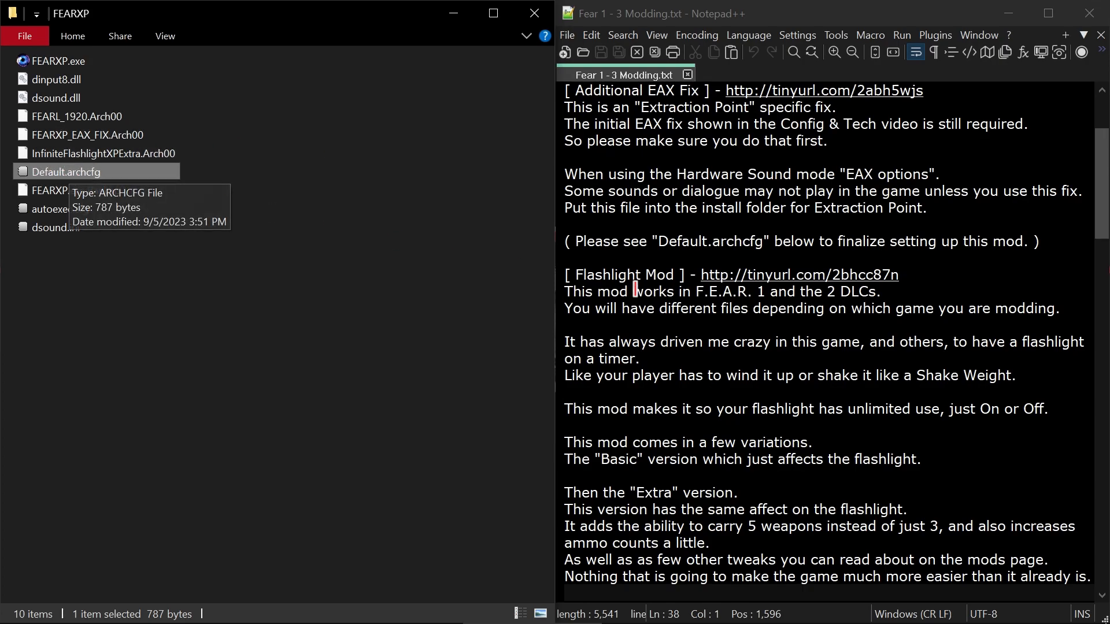
- Read the rest of the Flashlight Mod notes through the start of the bigger subtitles section
{"action": "left_click", "coordinate": [986, 290]}
{"action": "key", "text": "Down"}
{"action": "key", "text": "Down"}
{"action": "key", "text": "Down"}
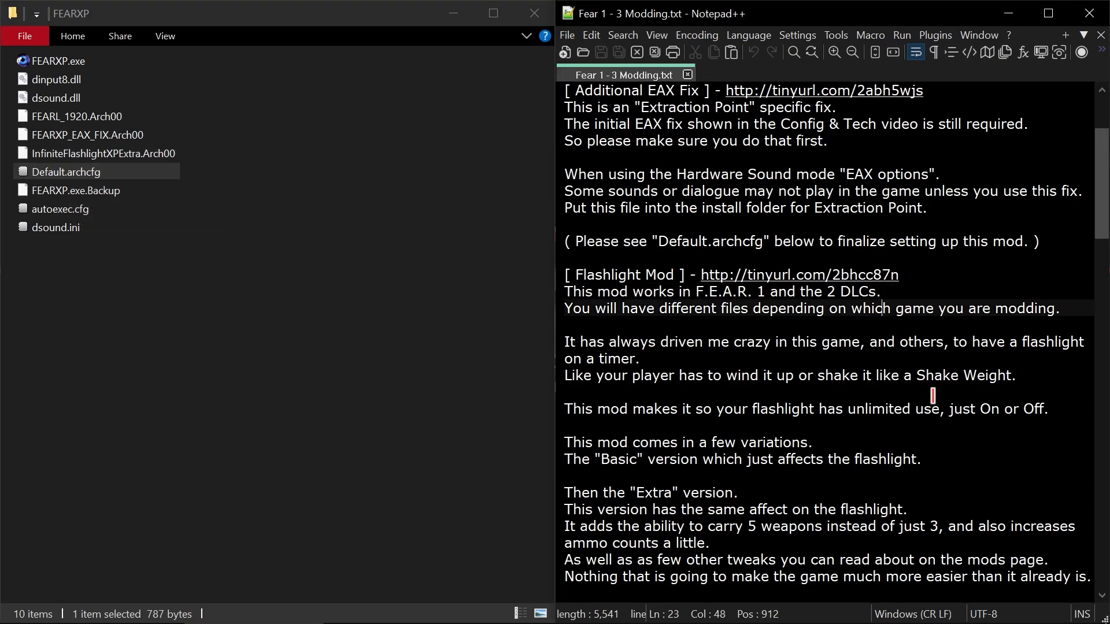
{"action": "key", "text": "Down"}
{"action": "key", "text": "Down"}
{"action": "key", "text": "Down"}
{"action": "key", "text": "Down"}
{"action": "key", "text": "Down"}
{"action": "key", "text": "Down"}
{"action": "key", "text": "Down"}
{"action": "key", "text": "Down"}
{"action": "key", "text": "Down"}
{"action": "key", "text": "Down"}
{"action": "key", "text": "Down"}
{"action": "key", "text": "Down"}
{"action": "key", "text": "Down"}
{"action": "key", "text": "Down"}
{"action": "key", "text": "Down"}
{"action": "key", "text": "Down"}
{"action": "key", "text": "Down"}
{"action": "key", "text": "Down"}
{"action": "key", "text": "Down"}
{"action": "key", "text": "Down"}
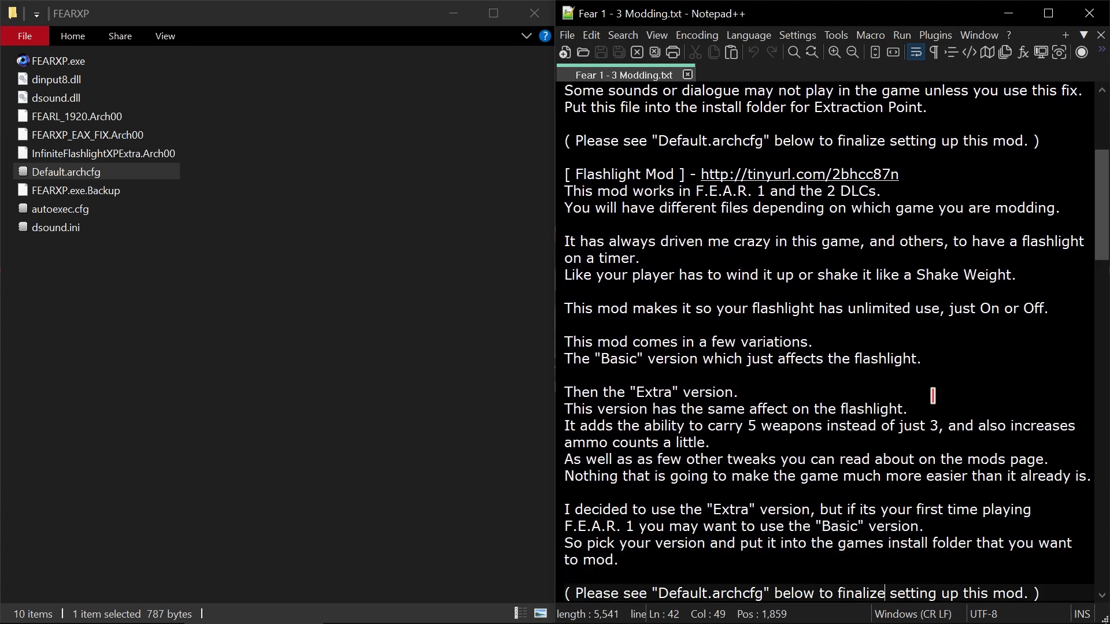
{"action": "key", "text": "Down"}
{"action": "key", "text": "Down"}
{"action": "key", "text": "Down"}
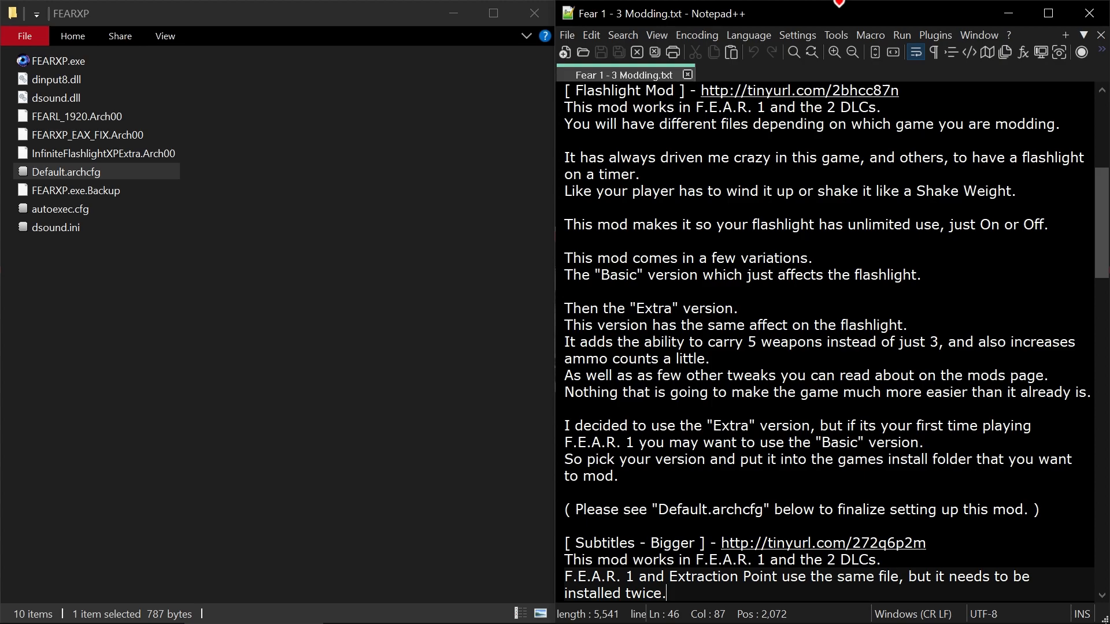
- Correct the Extra version notes to read "As well as a few other tweaks" and save the text file
{"action": "mouse_move", "coordinate": [1102, 203]}
{"action": "left_mouse_down"}
{"action": "mouse_move", "coordinate": [1101, 218]}
{"action": "mouse_move", "coordinate": [1106, 188]}
{"action": "left_mouse_up"}
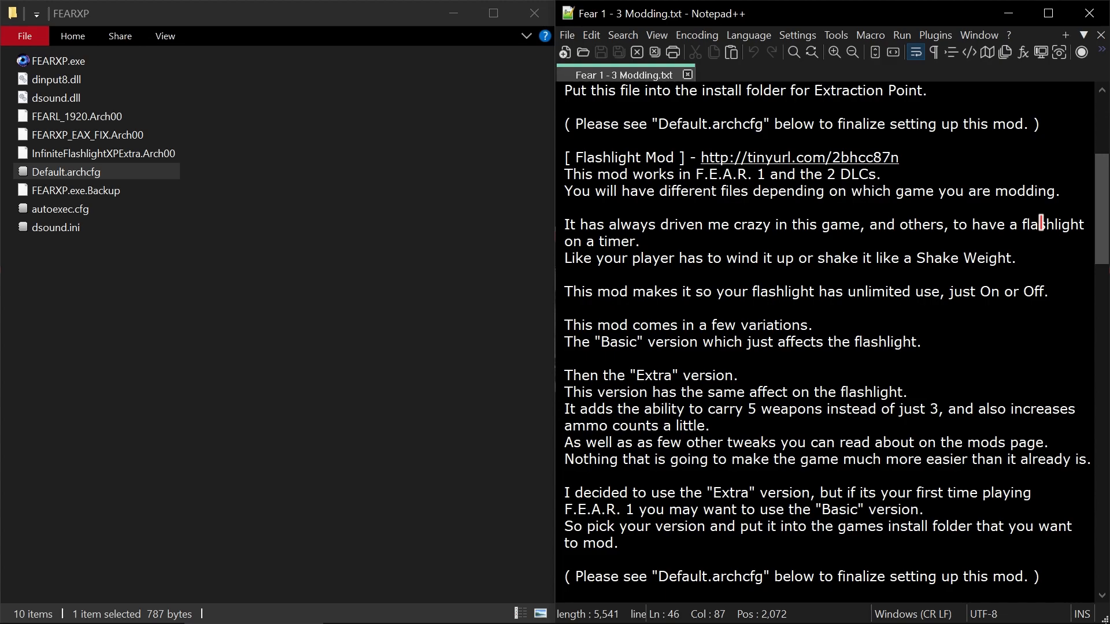
{"action": "left_click", "coordinate": [651, 455]}
{"action": "key", "text": "Up"}
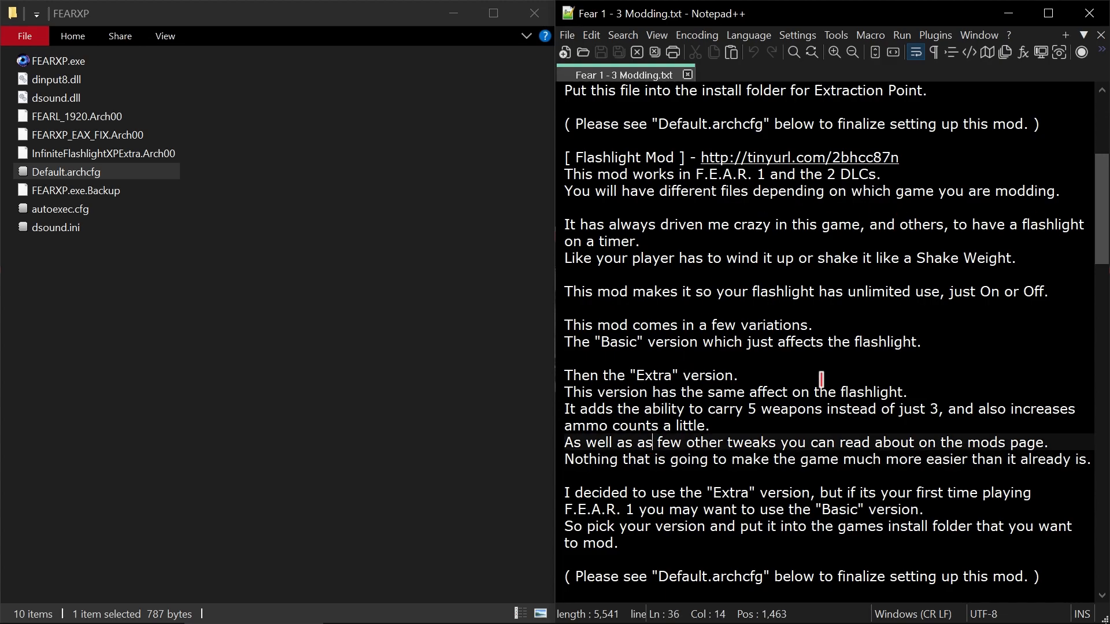
{"action": "key", "text": "BackSpace"}
{"action": "key", "text": "BackSpace"}
{"action": "key", "text": "BackSpace"}
{"action": "key", "text": "ctrl+s"}
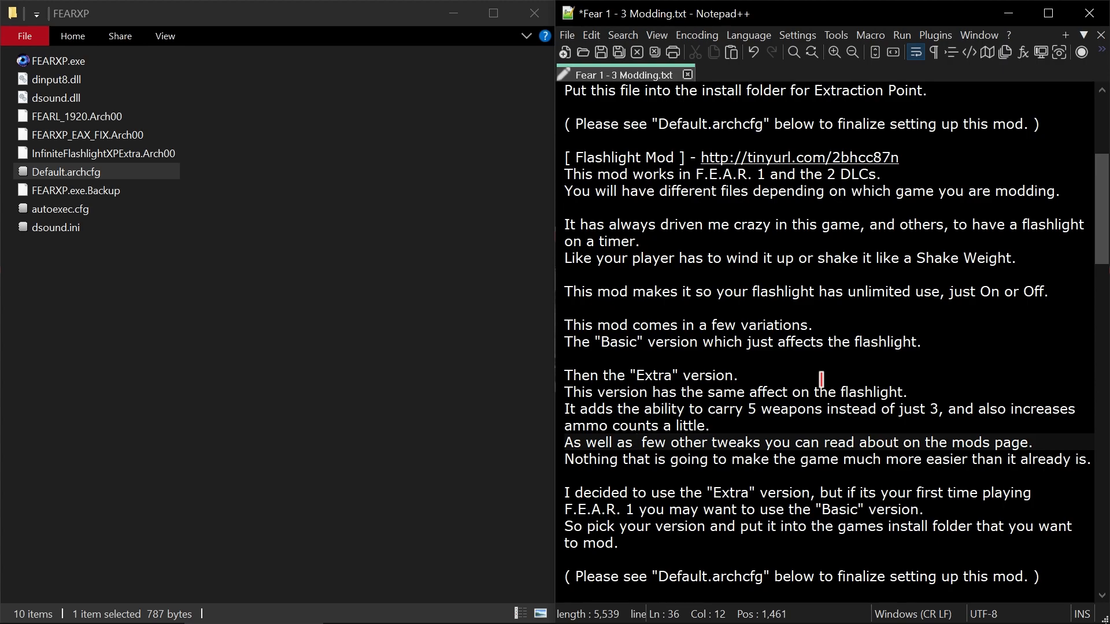
{"action": "type", "text": "a"}
{"action": "key", "text": "ctrl+s"}
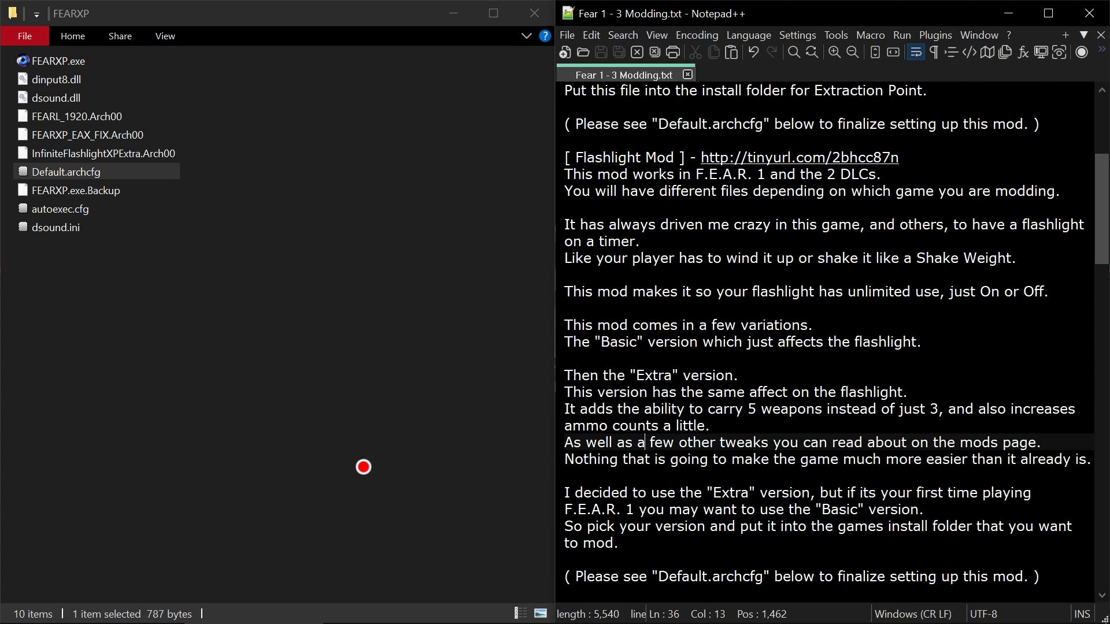
- Select InfiniteFlashlightXPExtra.Arch00 in the FEARXP folder and highlight "5 weapons instead of just 3" in the Flashlight Mod notes
{"action": "scroll", "coordinate": [671, 449], "scroll_direction": "down", "scroll_amount": 2}
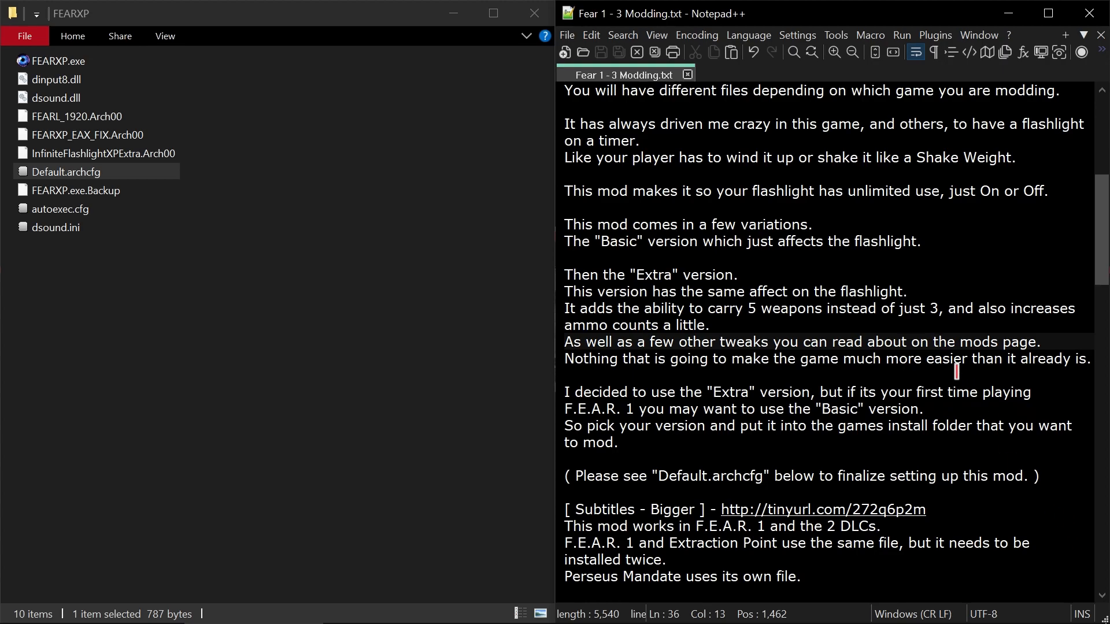
{"action": "scroll", "coordinate": [941, 371], "scroll_direction": "up", "scroll_amount": 2}
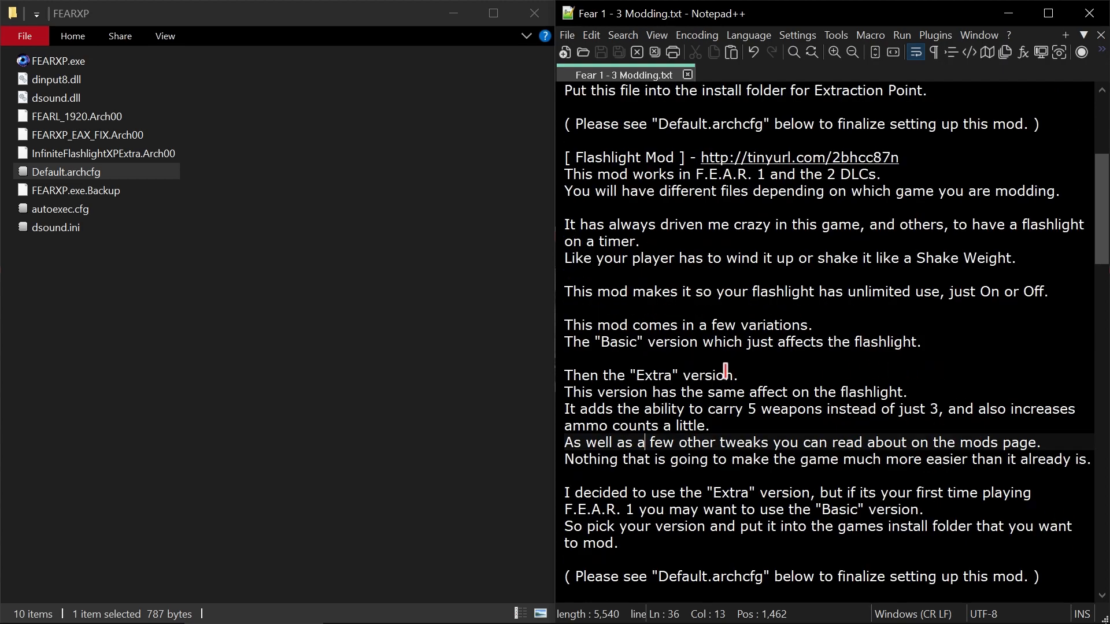
{"action": "left_click", "coordinate": [157, 153]}
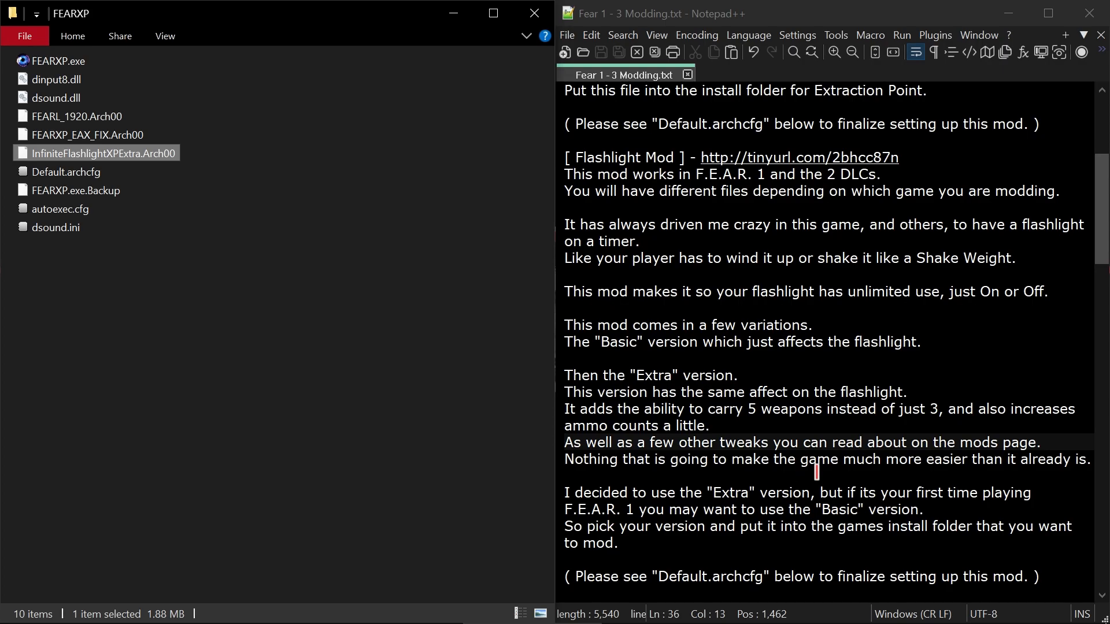
{"action": "scroll", "coordinate": [817, 471], "scroll_direction": "down", "scroll_amount": 2}
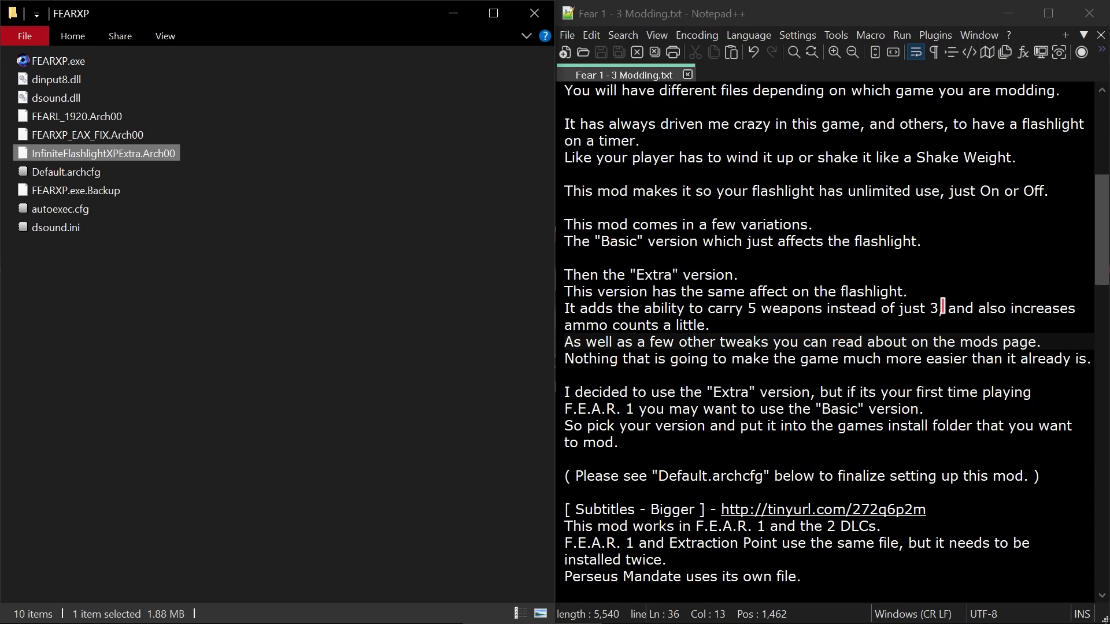
{"action": "left_click_drag", "start_coordinate": [938, 309], "coordinate": [745, 301]}
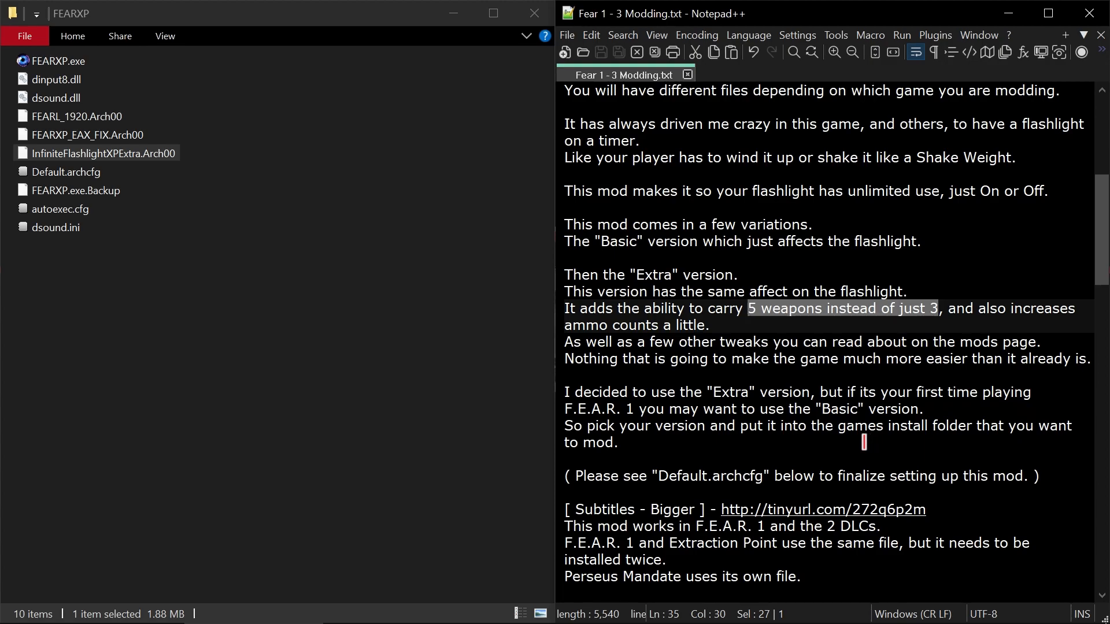
- Check Default.archcfg and the mod files in the FEARXP folder, and select the three .Arch00 archives together
{"action": "left_click", "coordinate": [133, 171]}
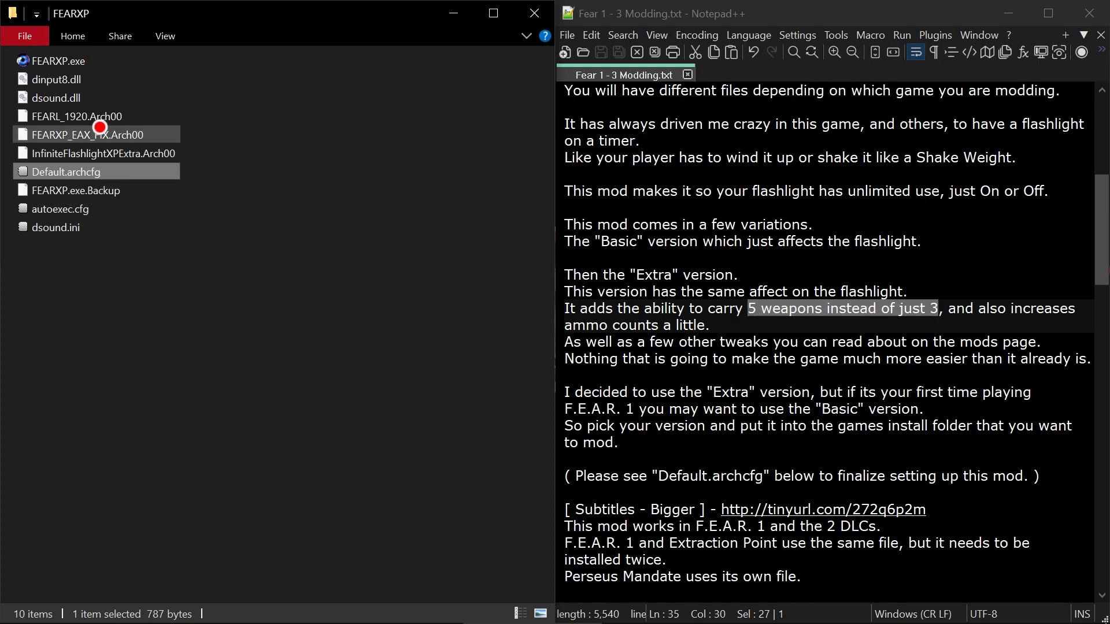
{"action": "left_click", "coordinate": [103, 116]}
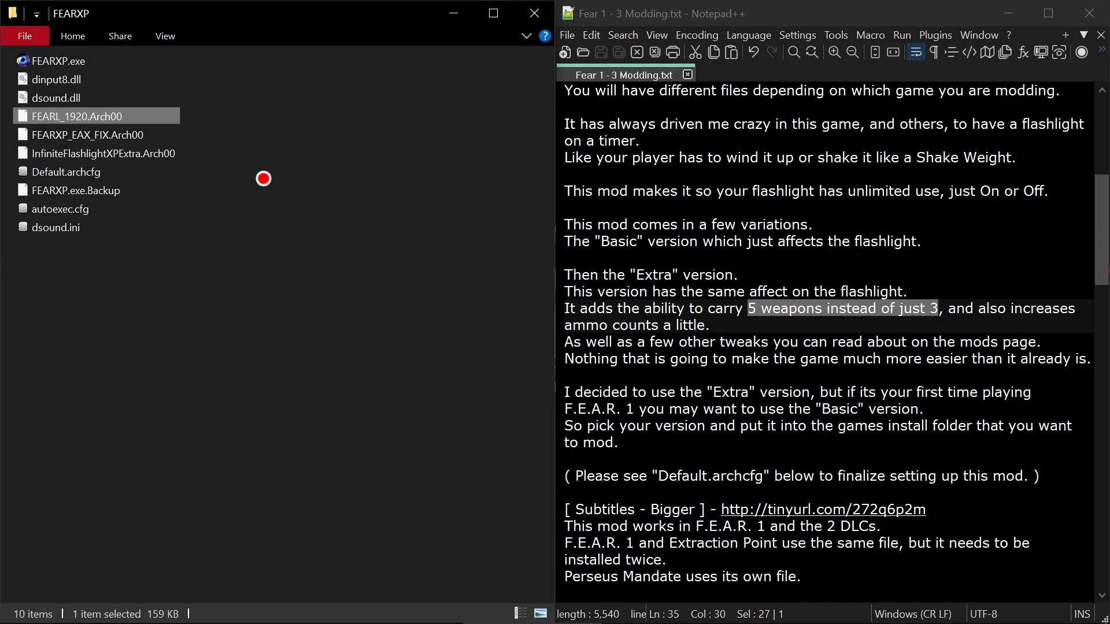
{"action": "left_click", "coordinate": [144, 153]}
{"action": "left_click", "coordinate": [145, 116]}
{"action": "left_click", "coordinate": [263, 229]}
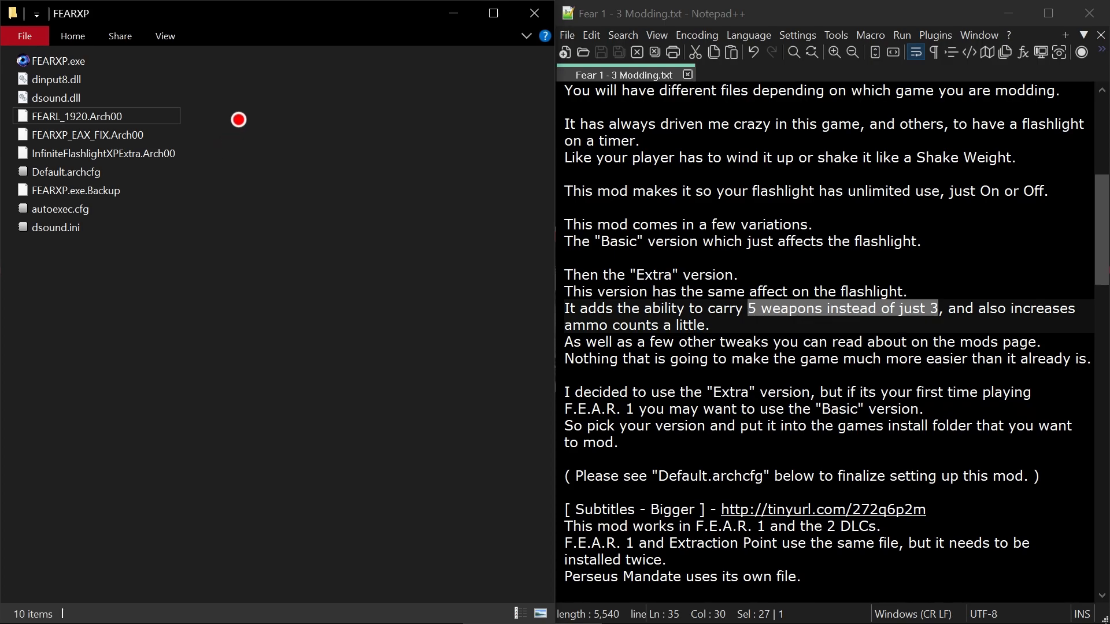
{"action": "left_click_drag", "start_coordinate": [241, 117], "coordinate": [173, 160]}
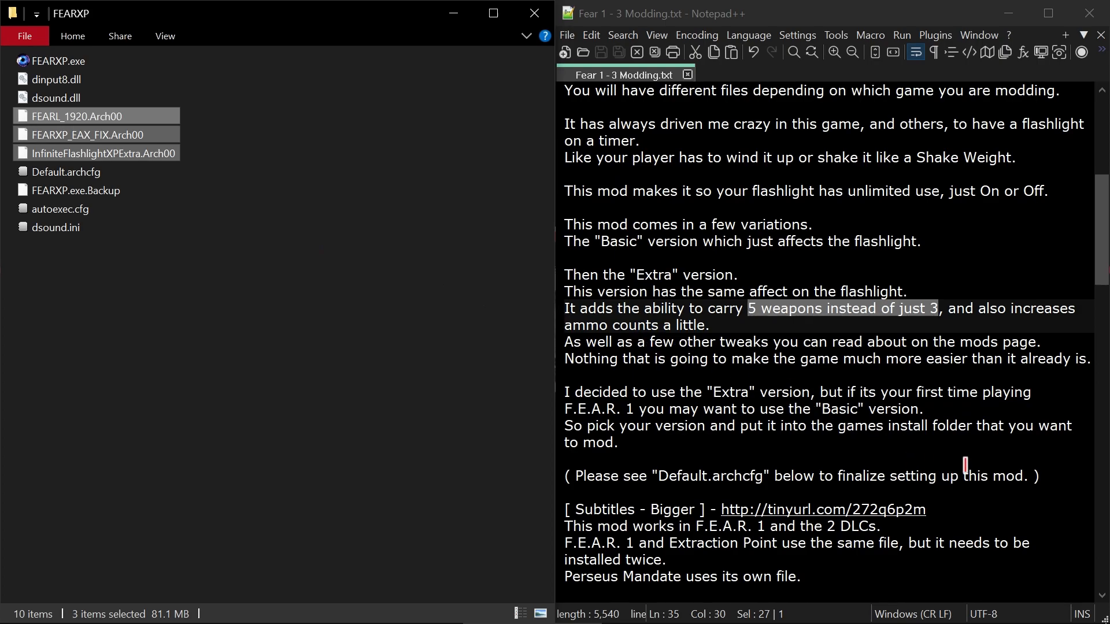
- Read the notes on the bigger subtitles mod and on modifying the Default.archcfg file
{"action": "scroll", "coordinate": [965, 465], "scroll_direction": "down", "scroll_amount": 4}
{"action": "scroll", "coordinate": [964, 465], "scroll_direction": "down", "scroll_amount": 2}
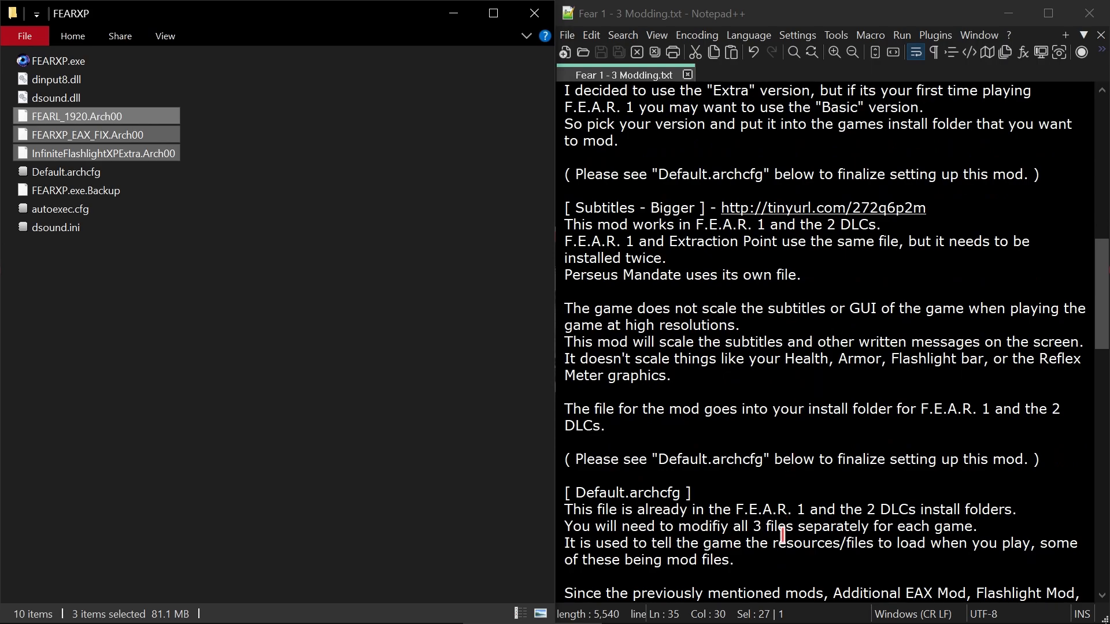
{"action": "left_click", "coordinate": [772, 572]}
{"action": "key", "text": "Down"}
{"action": "key", "text": "Down"}
{"action": "key", "text": "Down"}
{"action": "key", "text": "Down"}
{"action": "key", "text": "Down"}
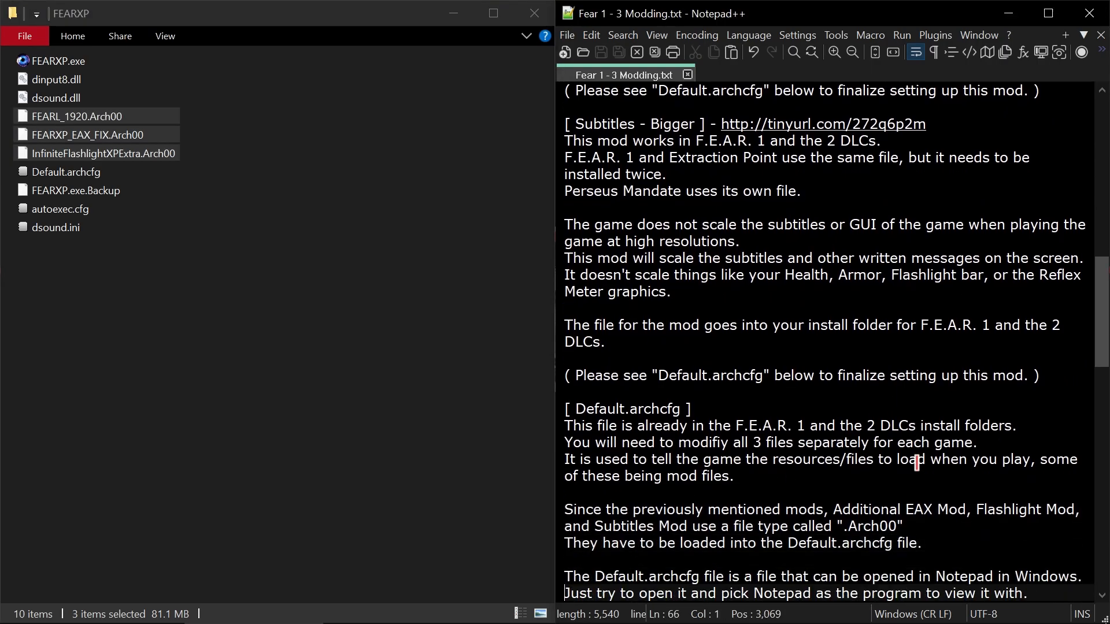
{"action": "key", "text": "Down"}
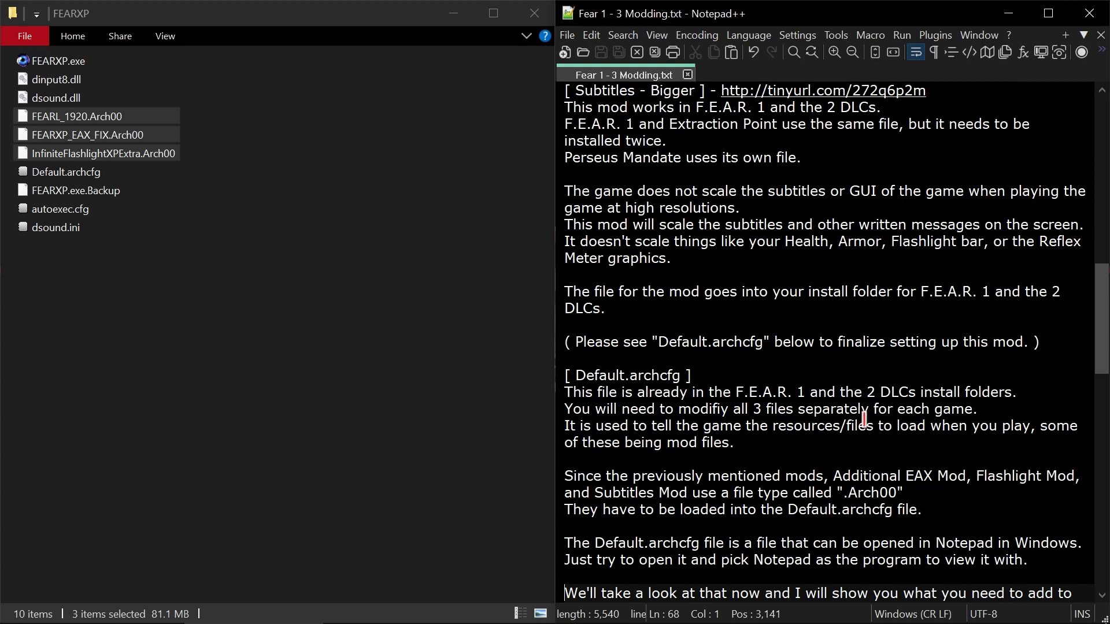
- Select FEARL_1920.Arch00 in the FEAR folder, view the contents of its FEARXP subfolder, and return to the FEAR folder
{"action": "left_click", "coordinate": [273, 212]}
{"action": "left_click", "coordinate": [272, 213]}
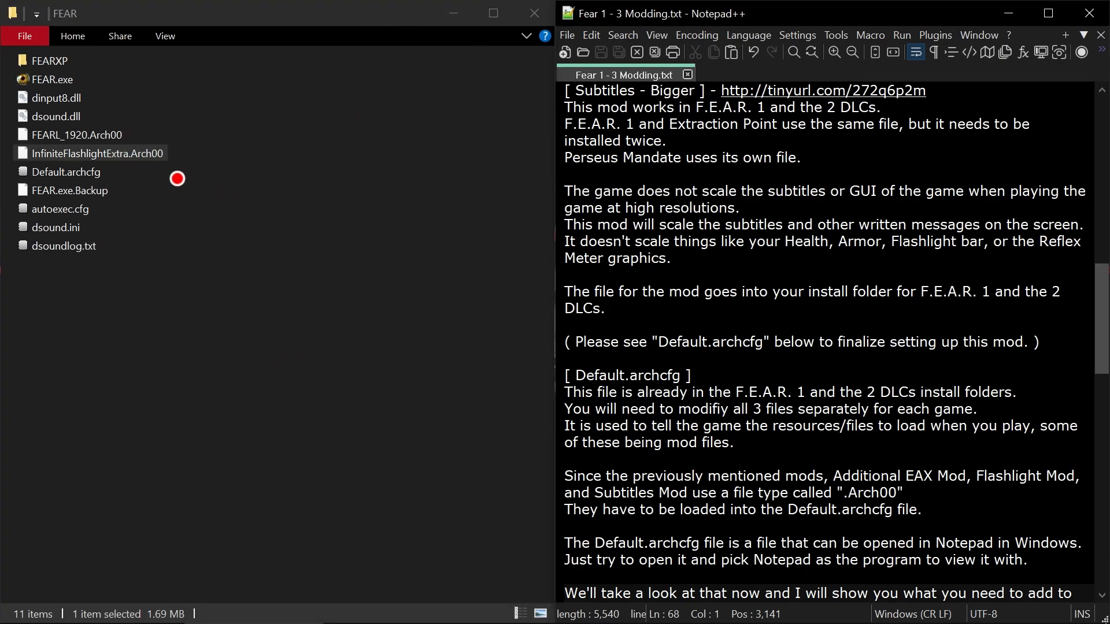
{"action": "left_click", "coordinate": [103, 132]}
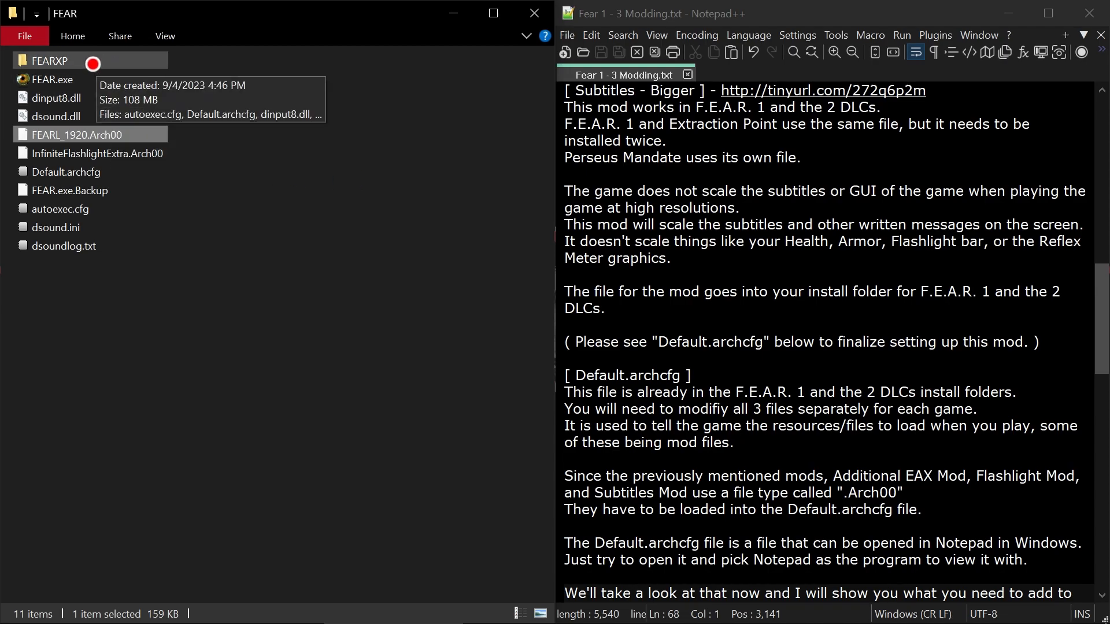
{"action": "double_click", "coordinate": [93, 63]}
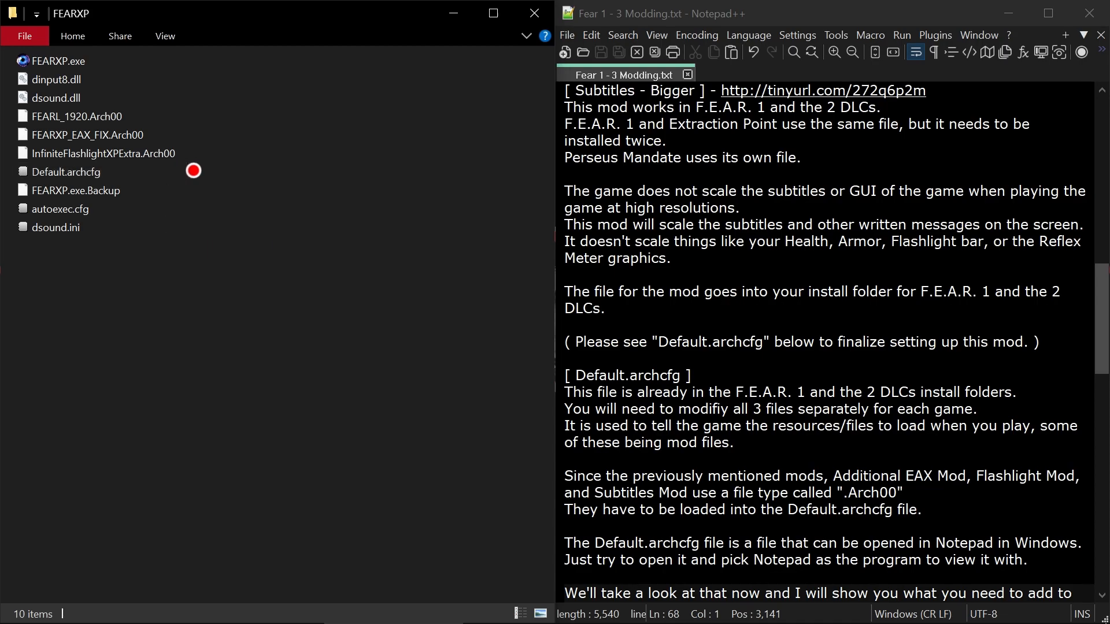
{"action": "key", "text": "BackSpace"}
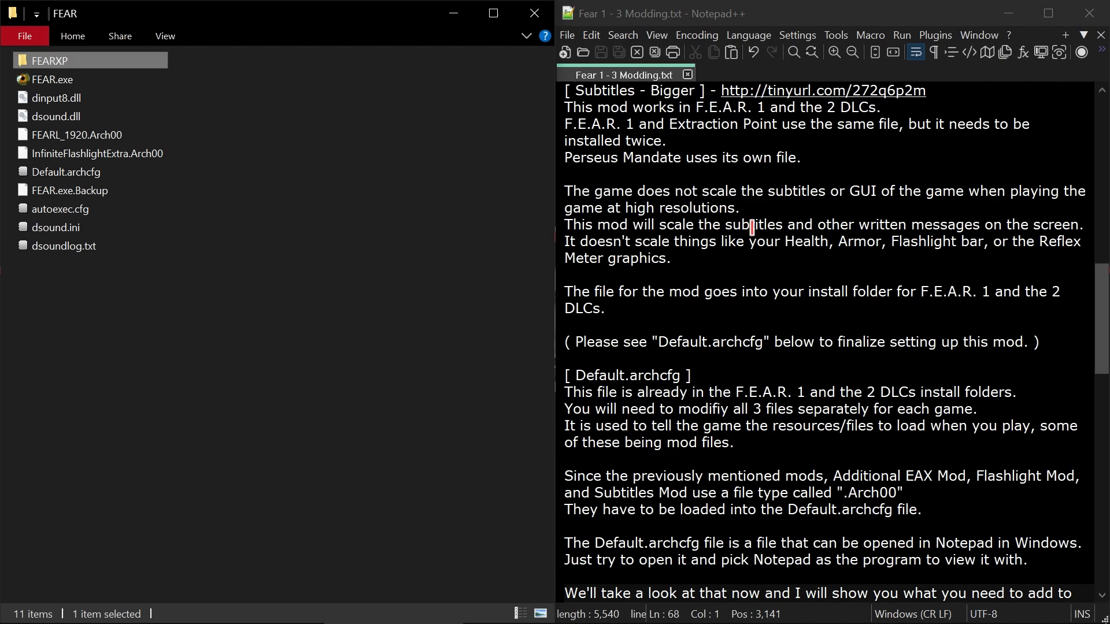
- Review the Flashlight Mod notes again and return to the bigger subtitles and Default.archcfg sections
{"action": "scroll", "coordinate": [784, 225], "scroll_direction": "up", "scroll_amount": 2}
{"action": "scroll", "coordinate": [851, 231], "scroll_direction": "up", "scroll_amount": 2}
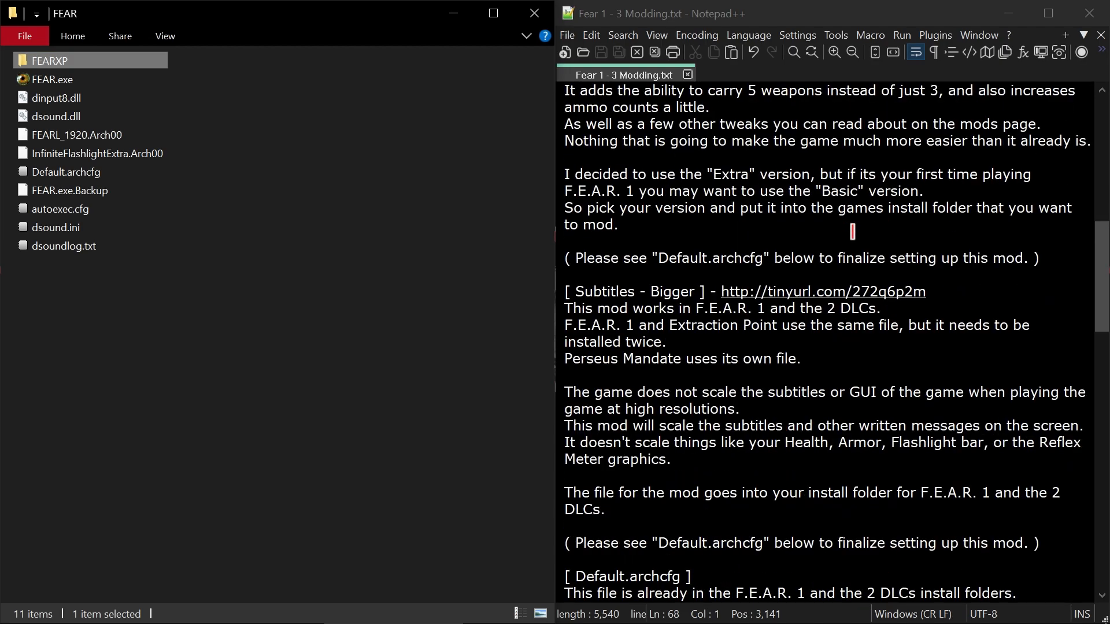
{"action": "scroll", "coordinate": [852, 231], "scroll_direction": "up", "scroll_amount": 2}
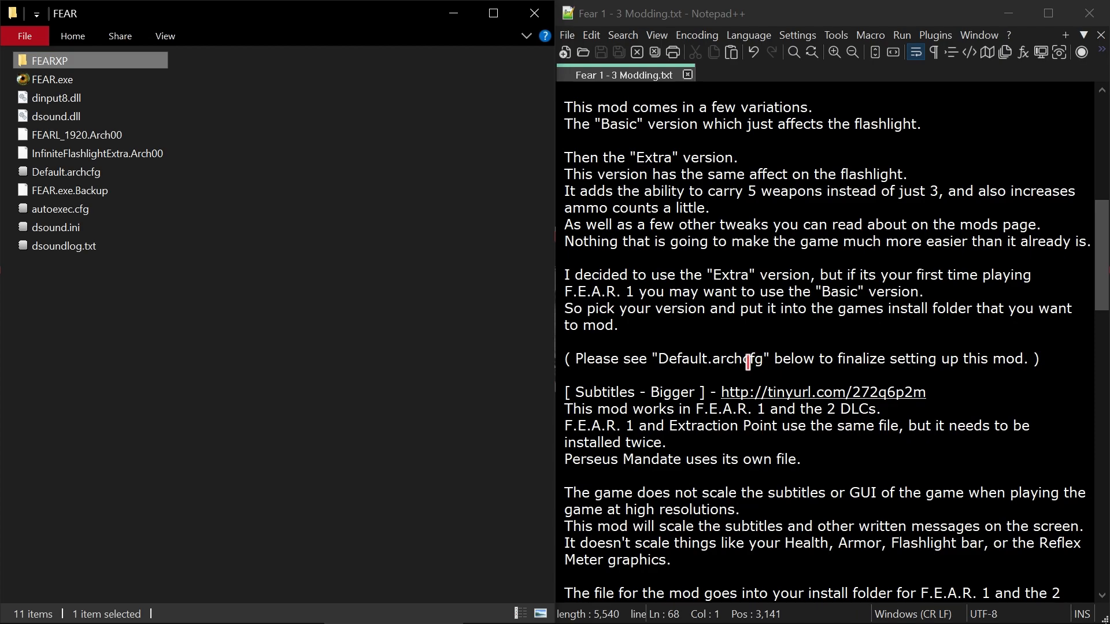
{"action": "scroll", "coordinate": [884, 308], "scroll_direction": "down", "scroll_amount": 4}
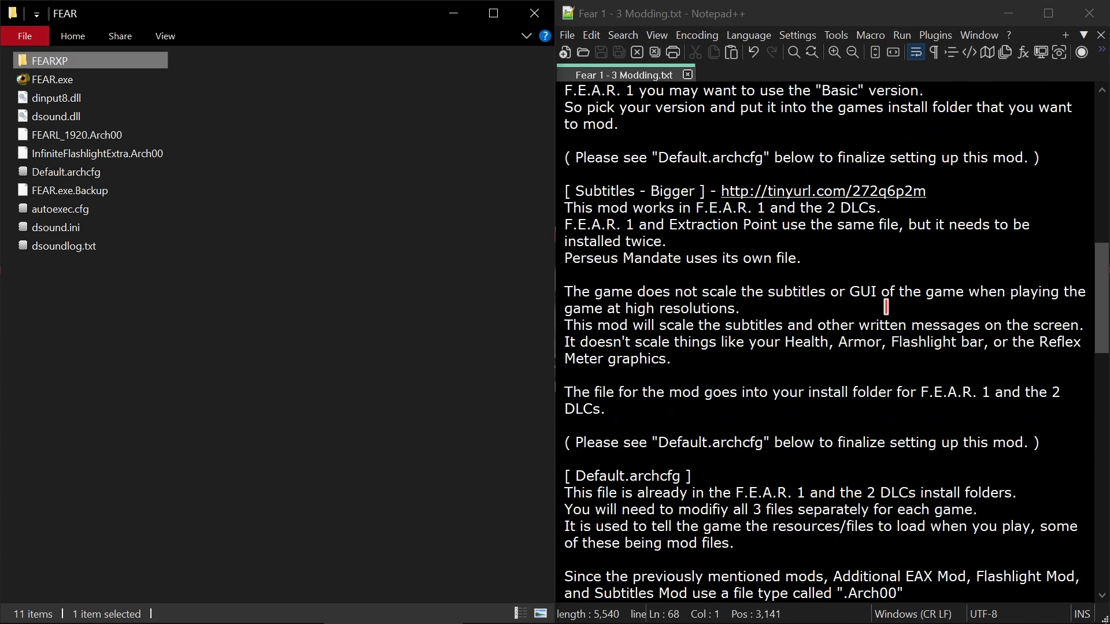
{"action": "left_click", "coordinate": [1099, 272]}
{"action": "left_click_drag", "start_coordinate": [1100, 272], "coordinate": [1104, 291]}
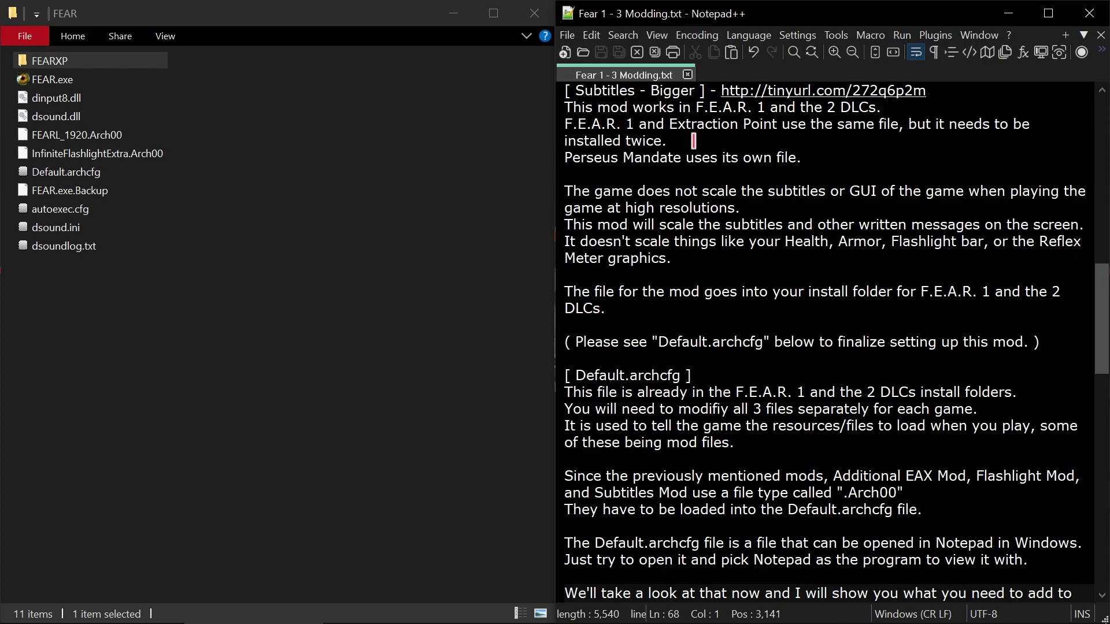
- Compare FEARL_1920.Arch00 in the FEAR folder with FEARL_XP2_1920.Arch00 in the FEAR Perseus Mandate folder, and return to the FEAR folder
{"action": "left_click", "coordinate": [126, 137]}
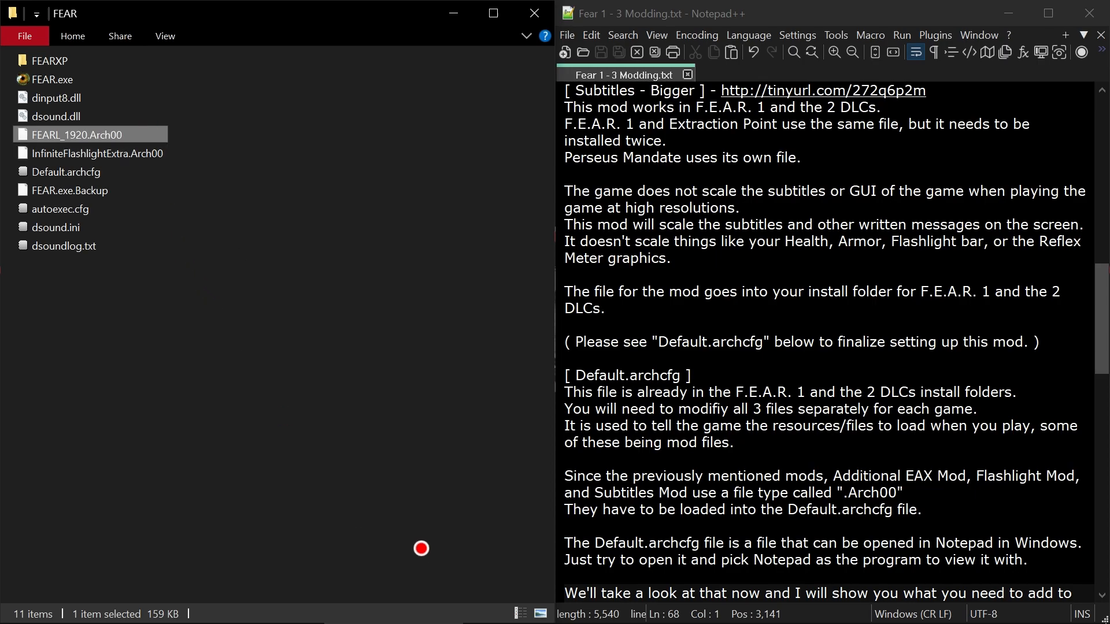
{"action": "left_click", "coordinate": [670, 608]}
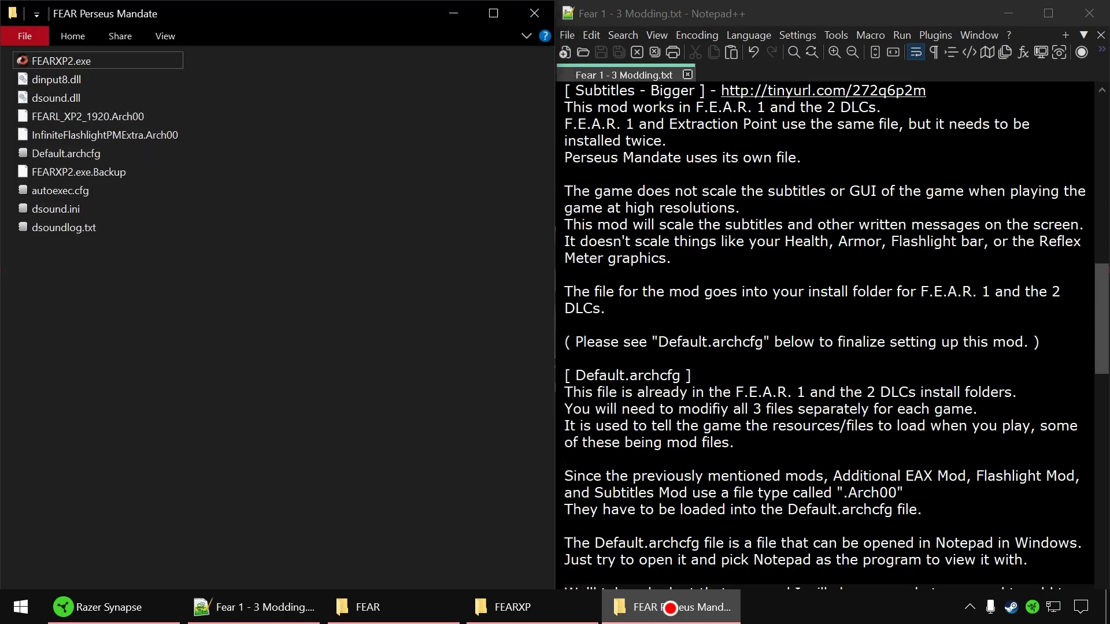
{"action": "left_click", "coordinate": [131, 116]}
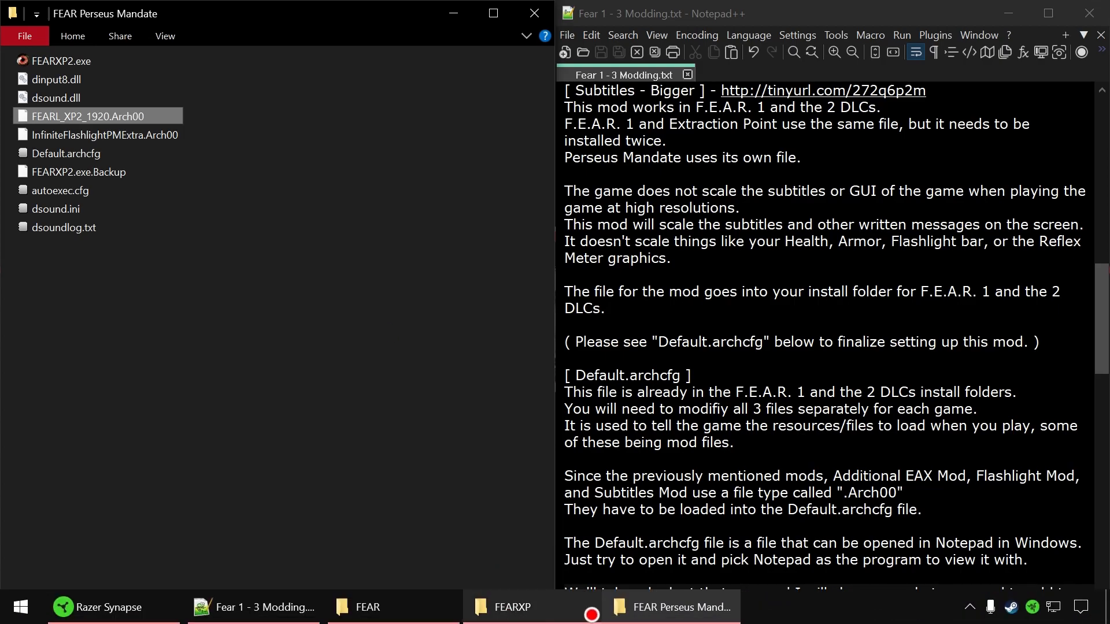
{"action": "left_click", "coordinate": [447, 14]}
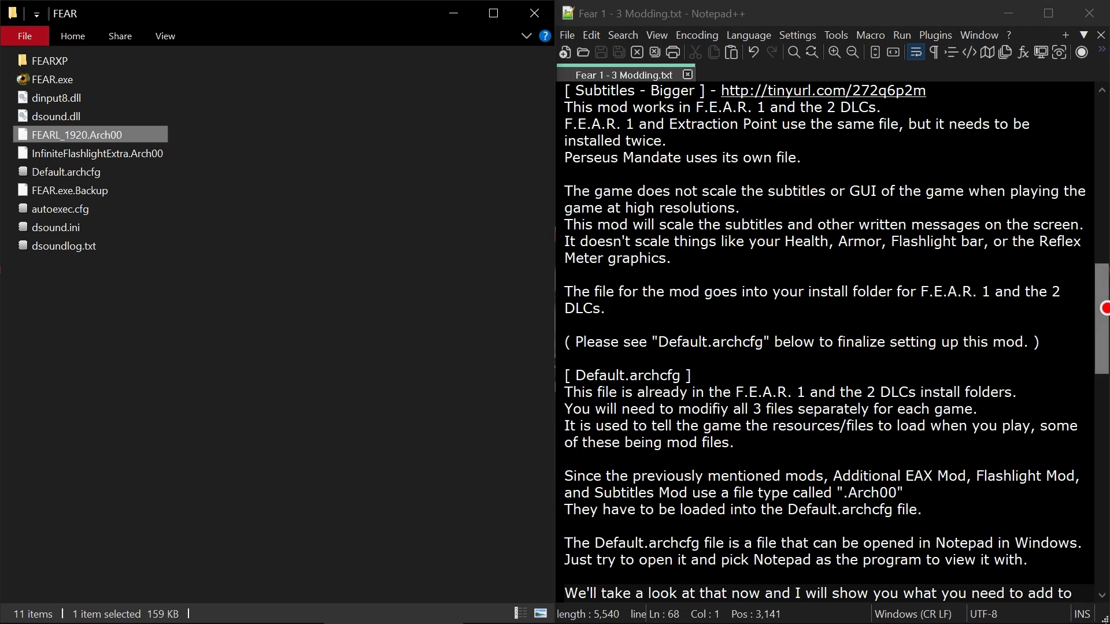
- Review the Additional EAX Fix notes, highlight "Extraction Point", and return to the Default.archcfg section
{"action": "left_click_drag", "start_coordinate": [1102, 314], "coordinate": [1101, 162]}
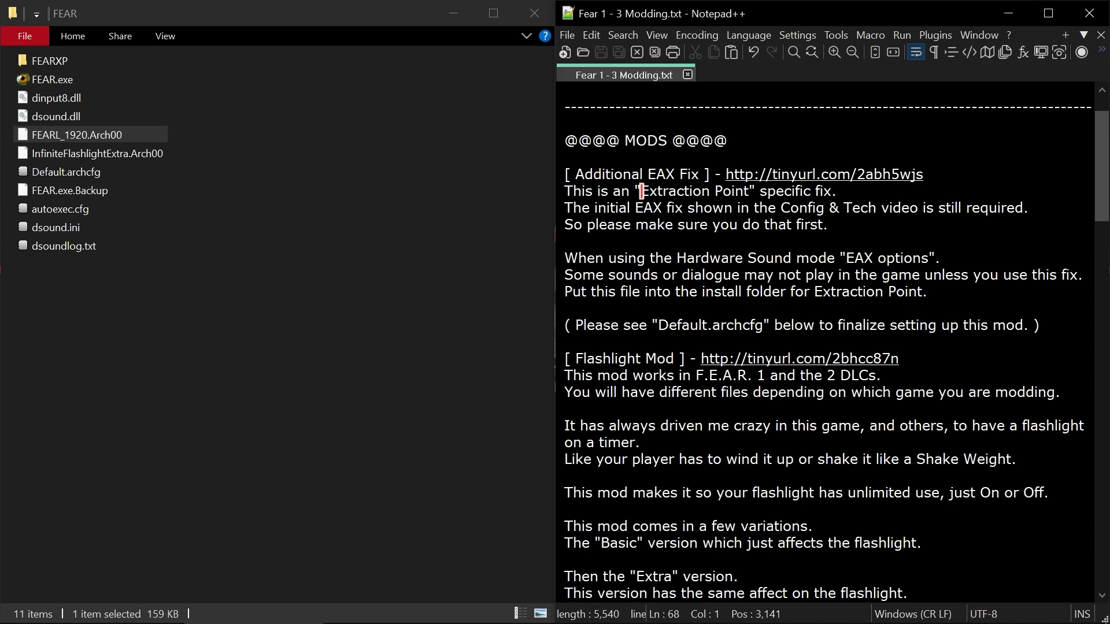
{"action": "left_click_drag", "start_coordinate": [641, 191], "coordinate": [749, 188]}
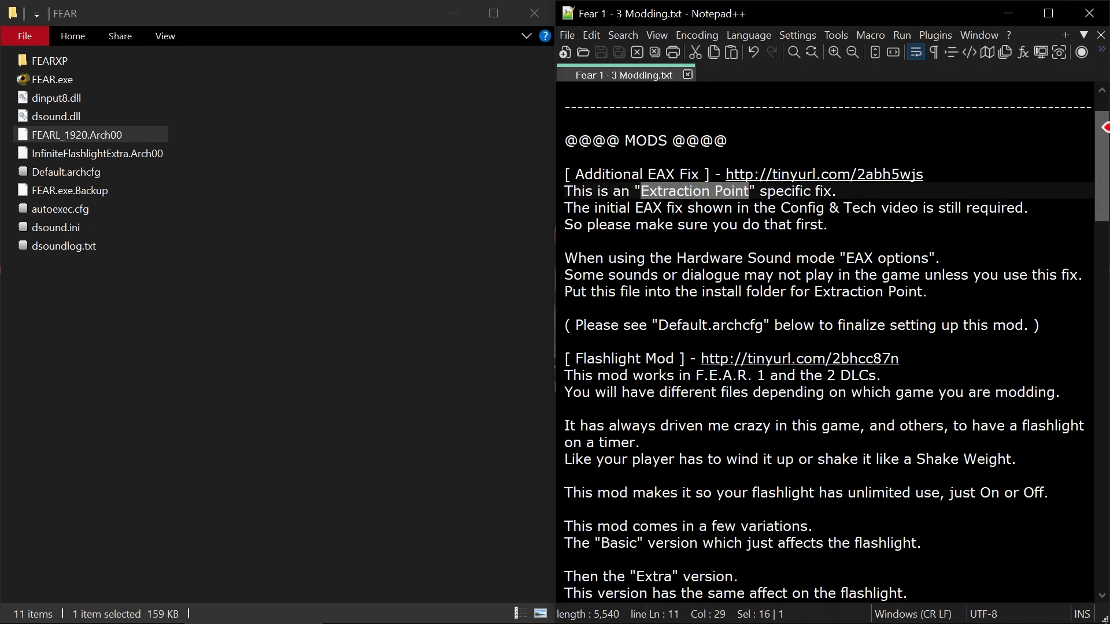
{"action": "left_click_drag", "start_coordinate": [1099, 127], "coordinate": [1032, 171]}
{"action": "left_click_drag", "start_coordinate": [1100, 168], "coordinate": [1104, 348]}
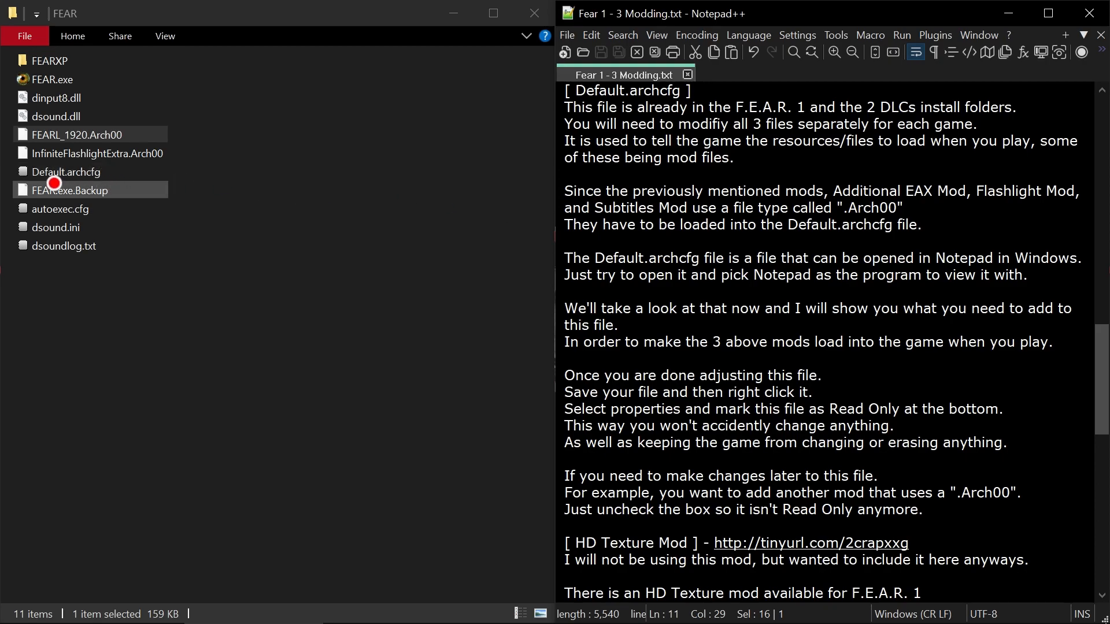
- View Default.archcfg from the FEAR folder in Notepad and close it
{"action": "double_click", "coordinate": [63, 173]}
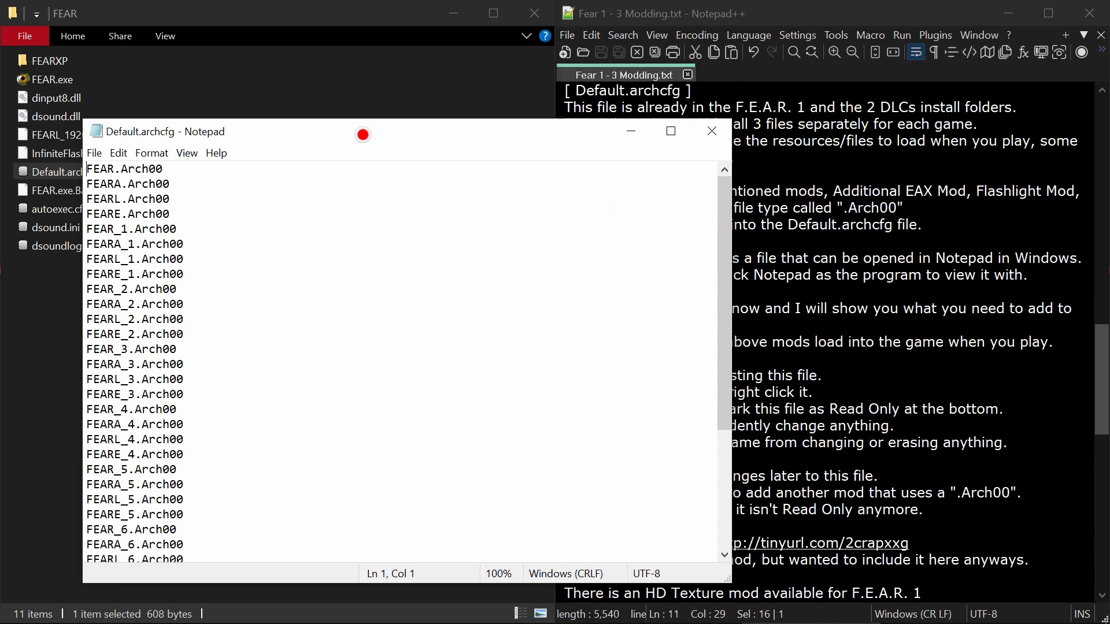
{"action": "left_click_drag", "start_coordinate": [363, 135], "coordinate": [430, 89]}
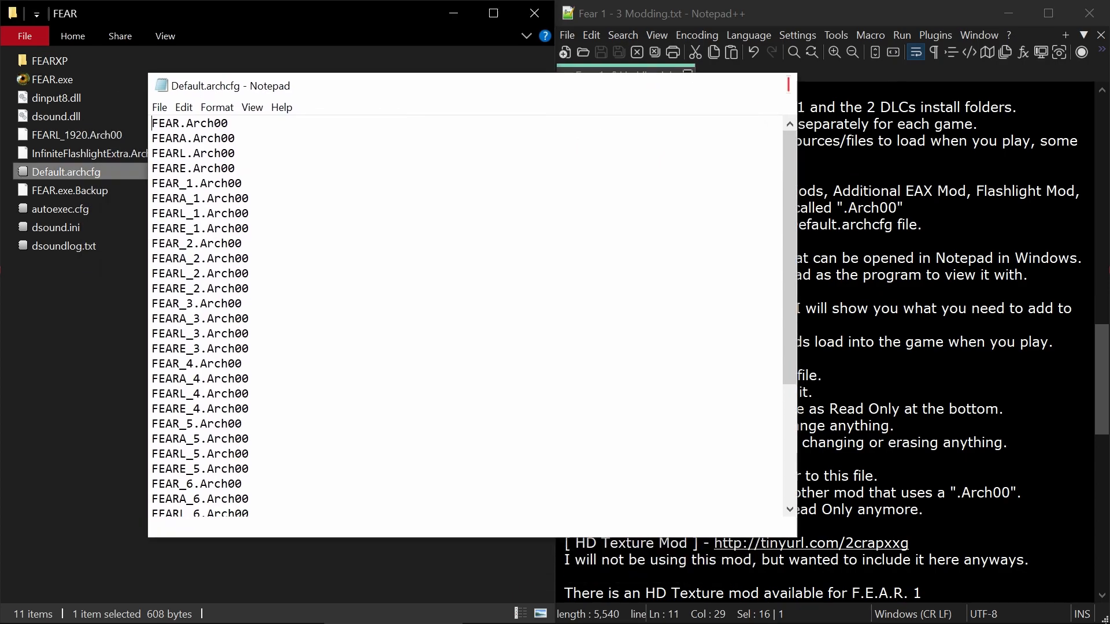
{"action": "left_click", "coordinate": [776, 85]}
- Open Default.archcfg with Notepad++ as the app always used for .archcfg files, and close the opened file
{"action": "right_click", "coordinate": [68, 172]}
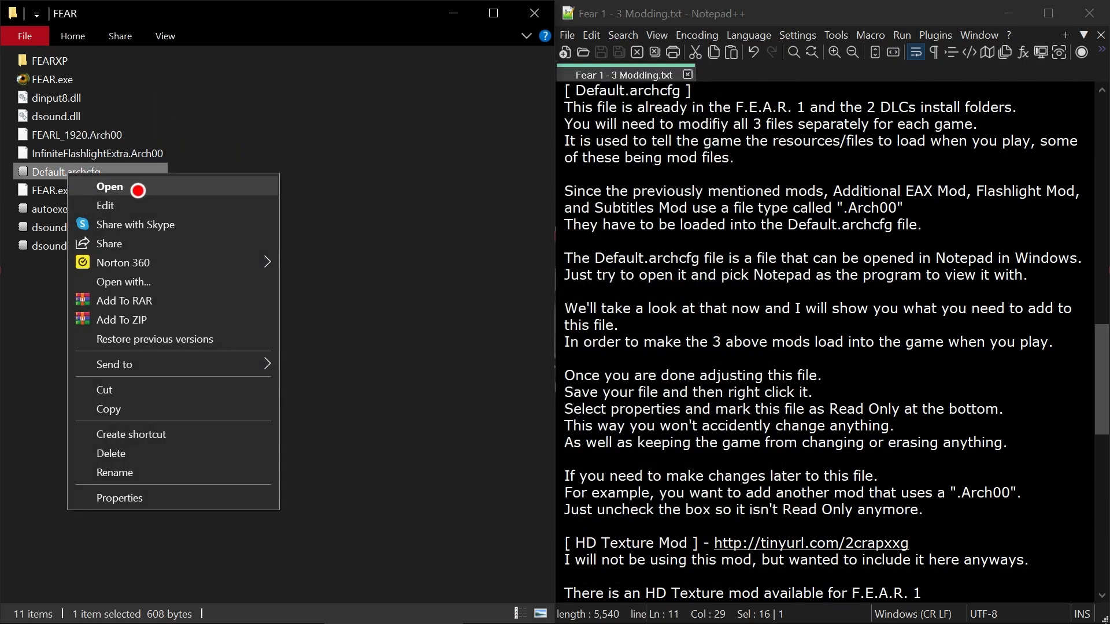
{"action": "left_click", "coordinate": [215, 281]}
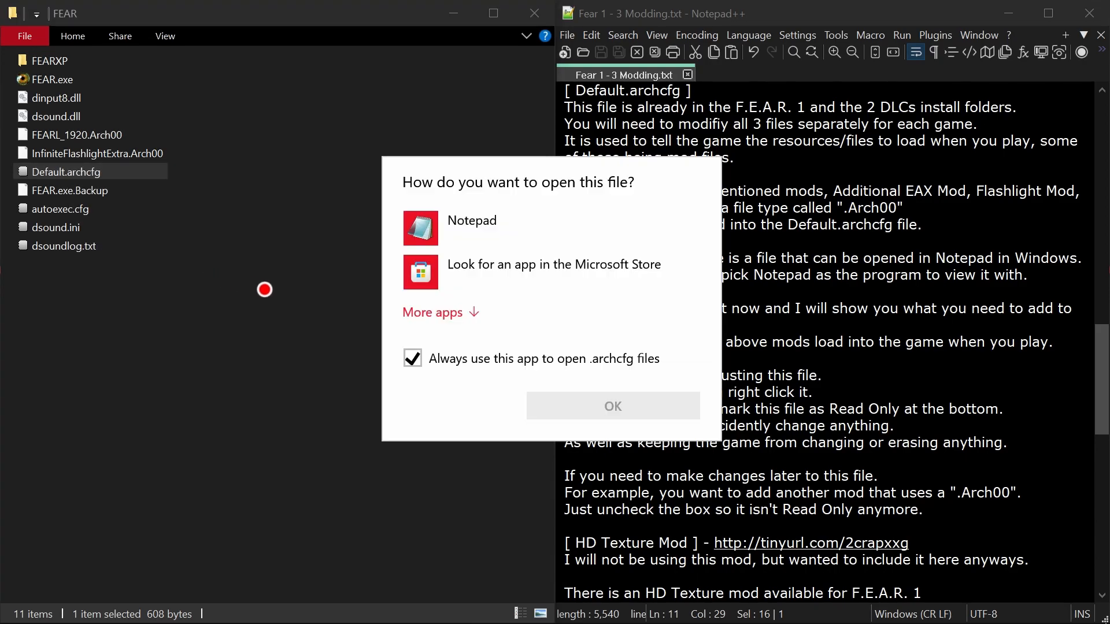
{"action": "left_click", "coordinate": [462, 317]}
{"action": "scroll", "coordinate": [478, 383], "scroll_direction": "down", "scroll_amount": 5}
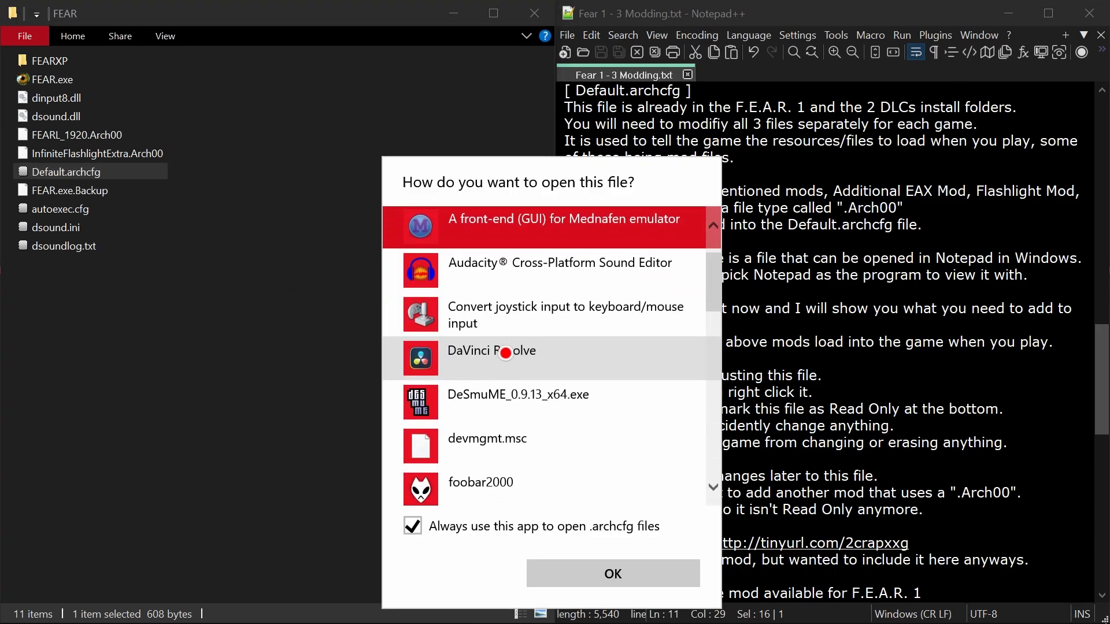
{"action": "scroll", "coordinate": [509, 353], "scroll_direction": "down", "scroll_amount": 3}
{"action": "left_click", "coordinate": [490, 427]}
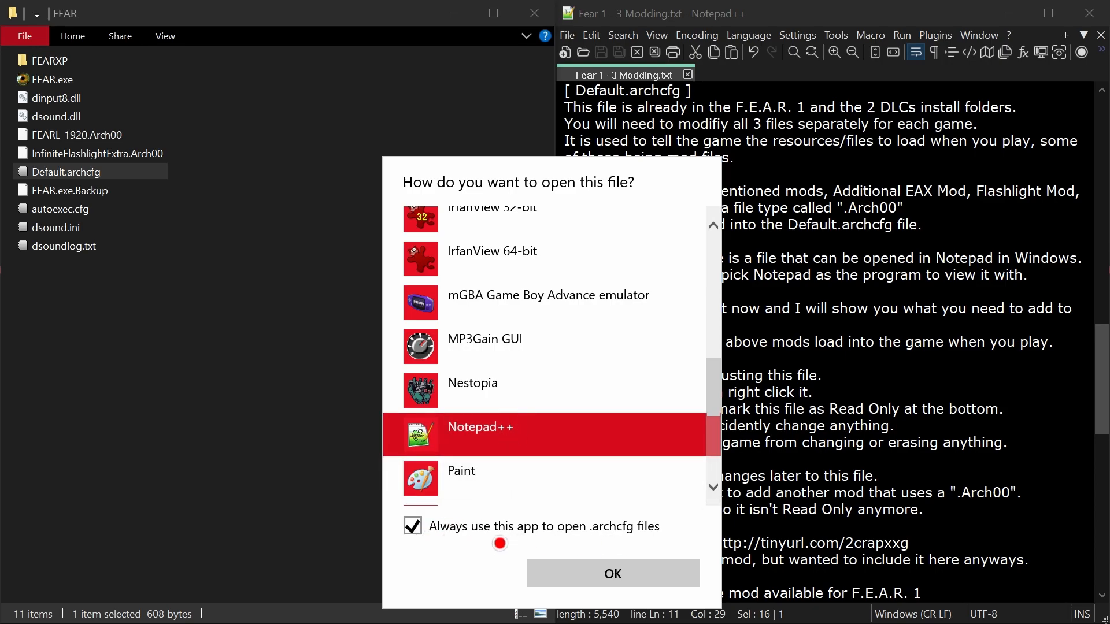
{"action": "left_click", "coordinate": [629, 578]}
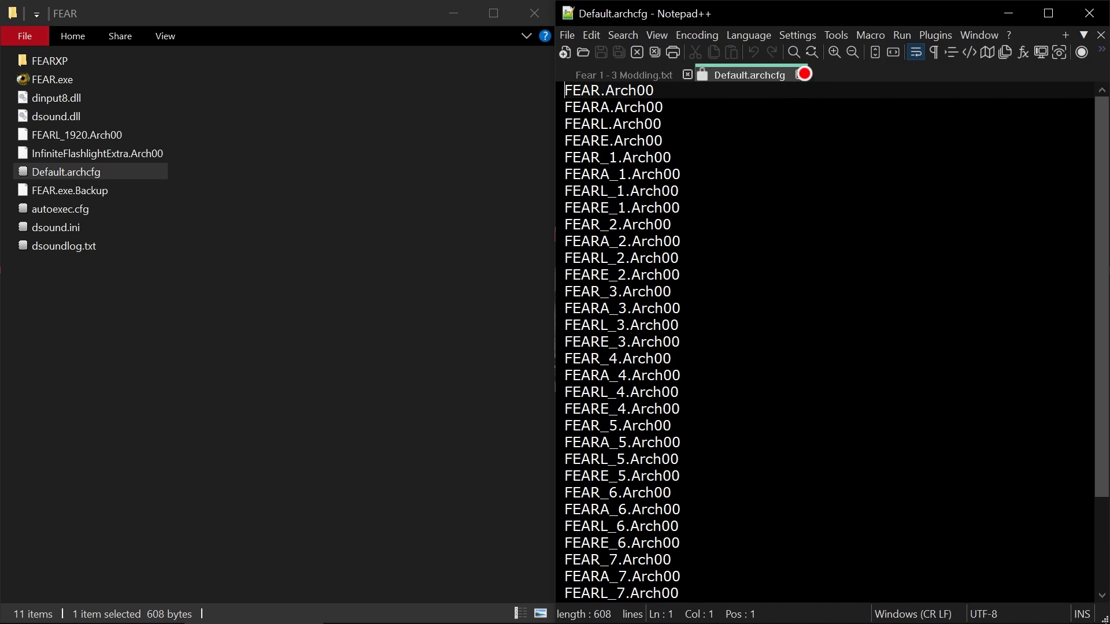
{"action": "left_click", "coordinate": [798, 71]}
{"action": "left_click", "coordinate": [404, 204]}
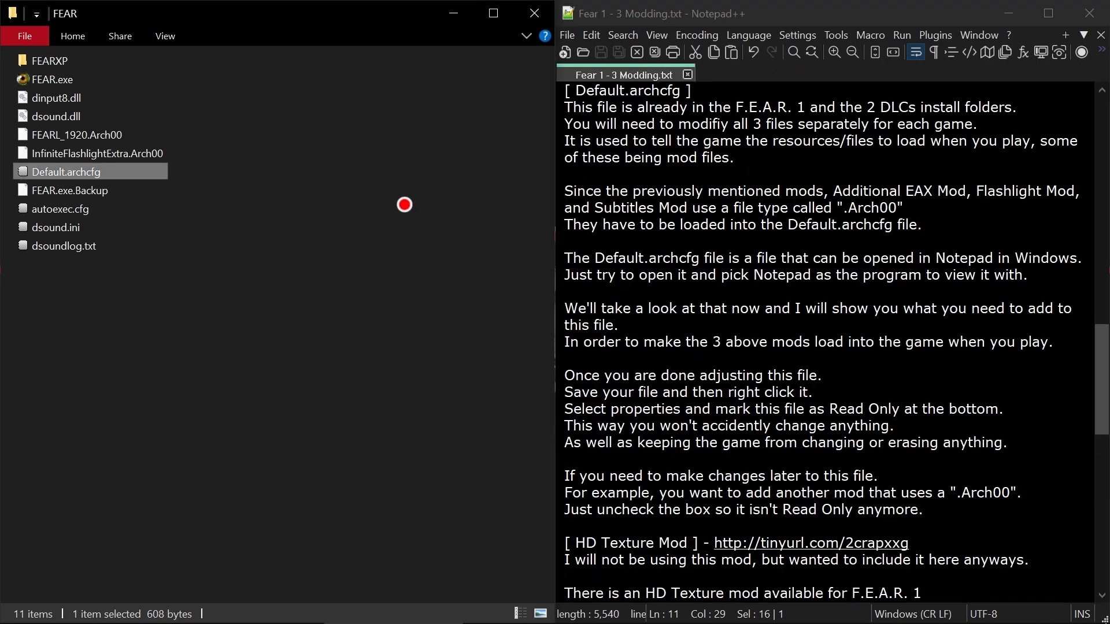
- View the contents of the FEARXP folder and return to the FEAR folder
{"action": "mouse_move", "coordinate": [594, 618]}
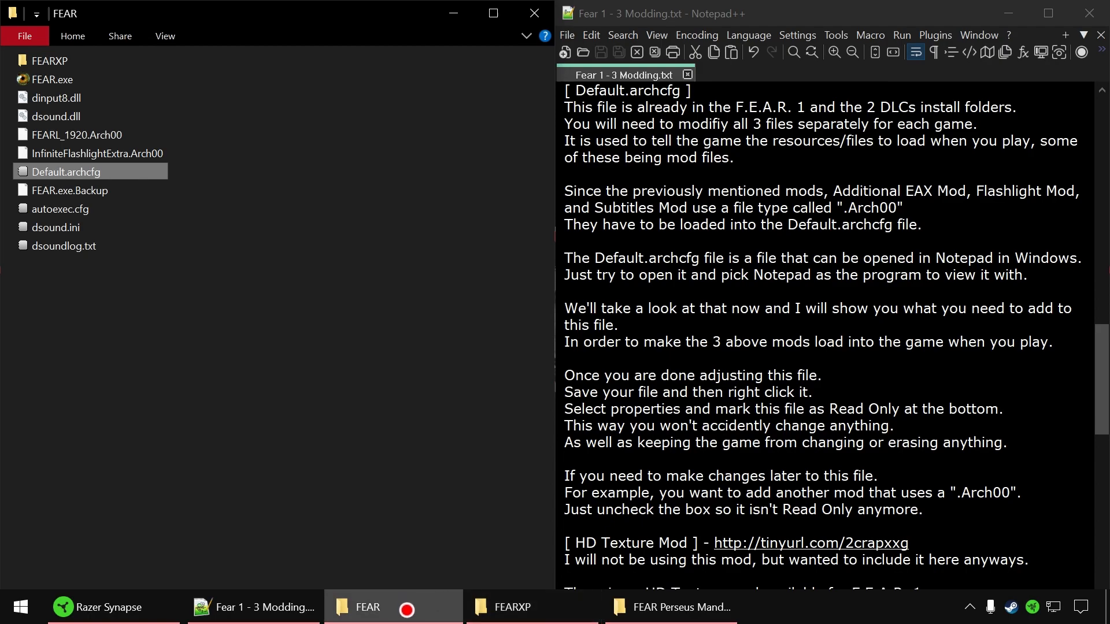
{"action": "mouse_move", "coordinate": [438, 616]}
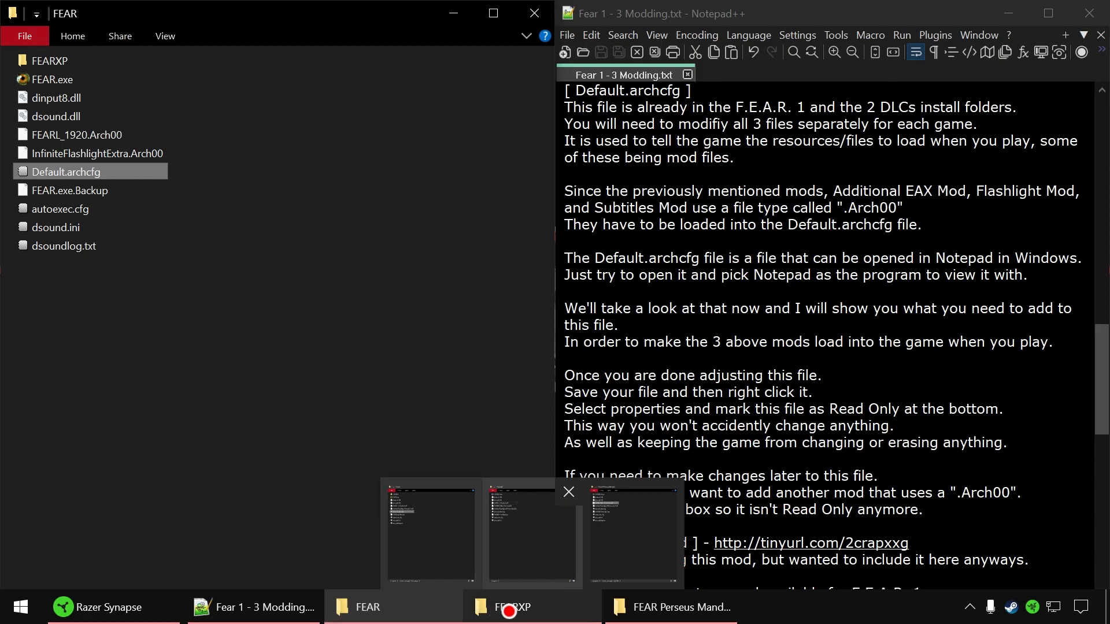
{"action": "left_click", "coordinate": [530, 613]}
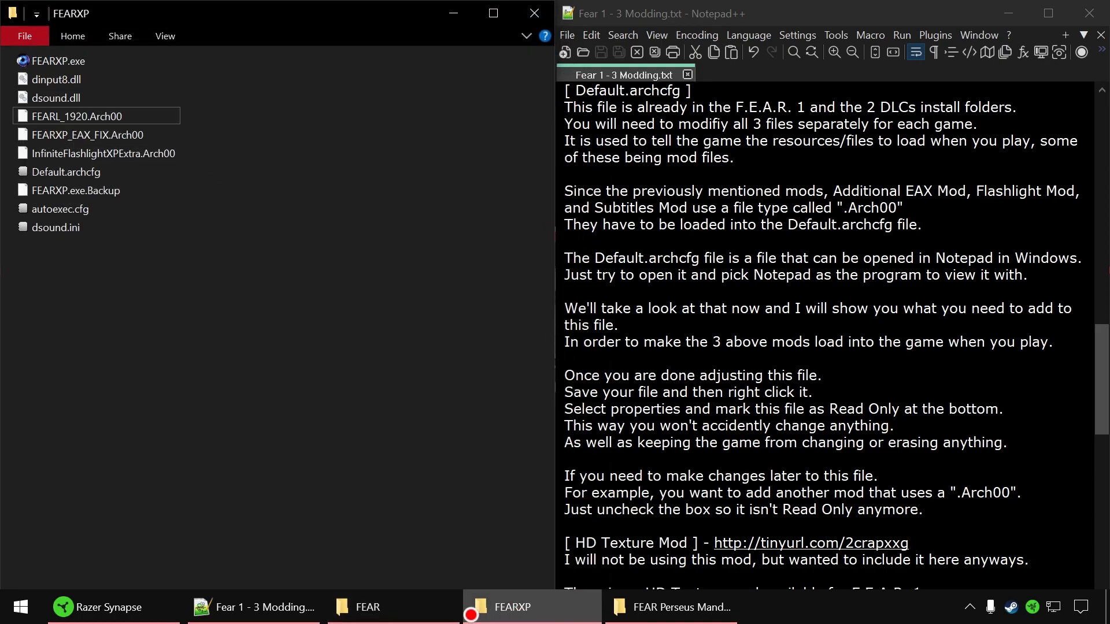
{"action": "left_click", "coordinate": [451, 612]}
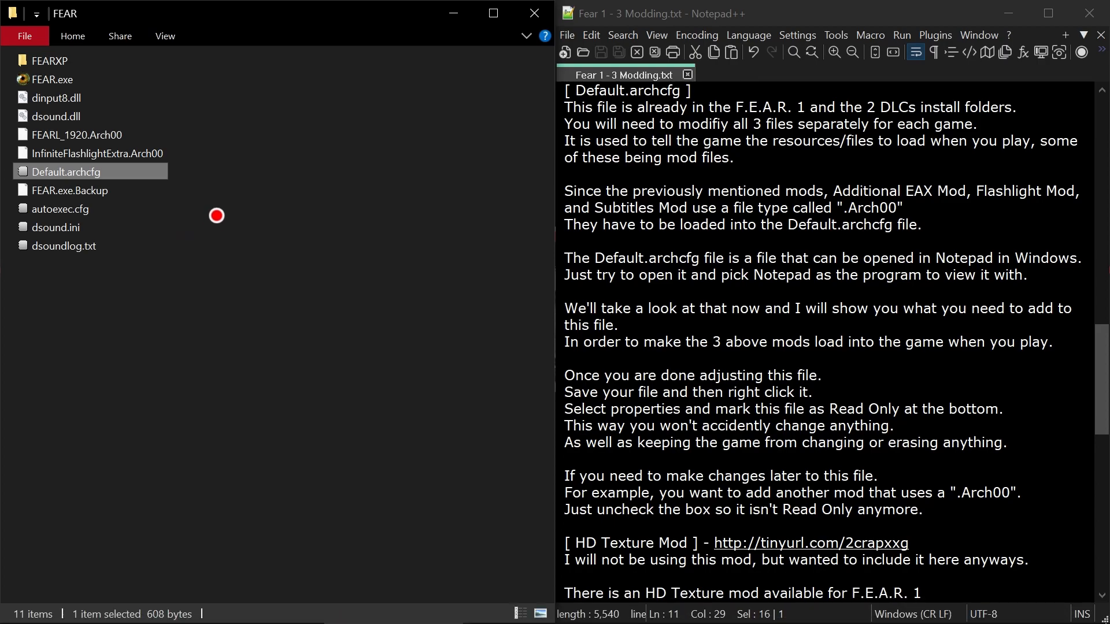
- Open Default.archcfg from the FEAR folder in Notepad++ and highlight its entries from the first line down to FEAR_7
{"action": "right_click", "coordinate": [80, 172]}
{"action": "left_click", "coordinate": [144, 242]}
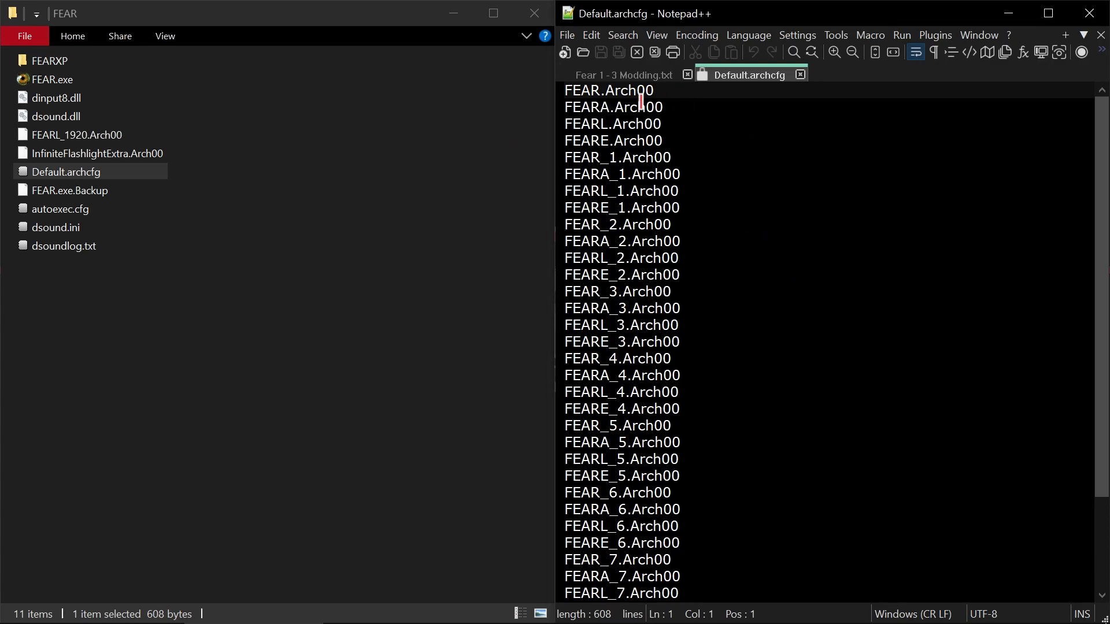
{"action": "left_click_drag", "start_coordinate": [670, 92], "coordinate": [615, 558]}
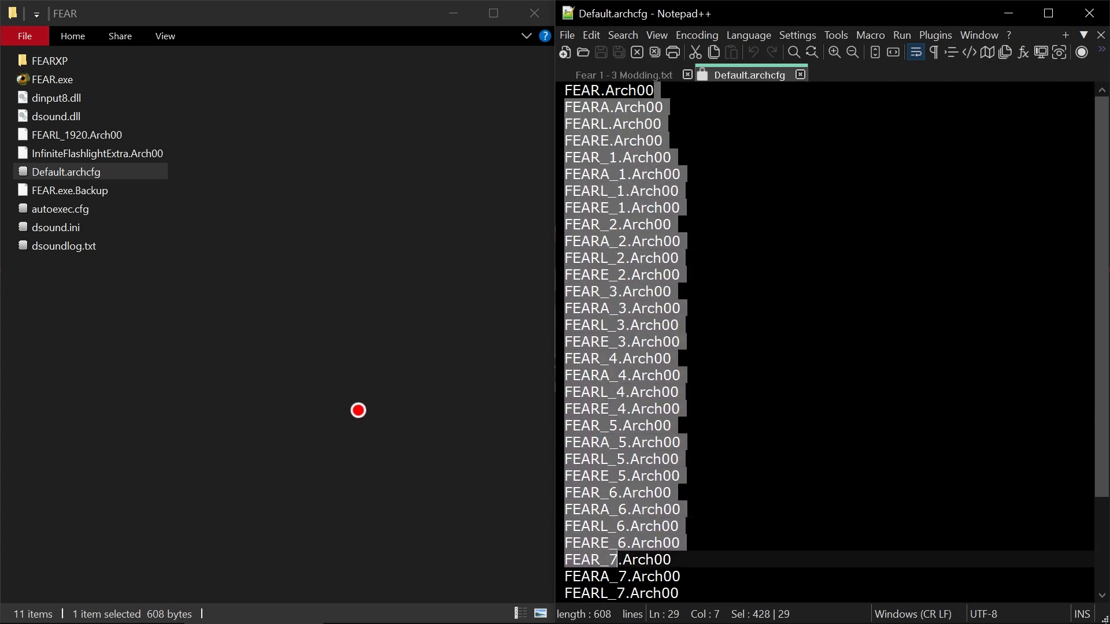
{"action": "scroll", "coordinate": [709, 384], "scroll_direction": "down", "scroll_amount": 3}
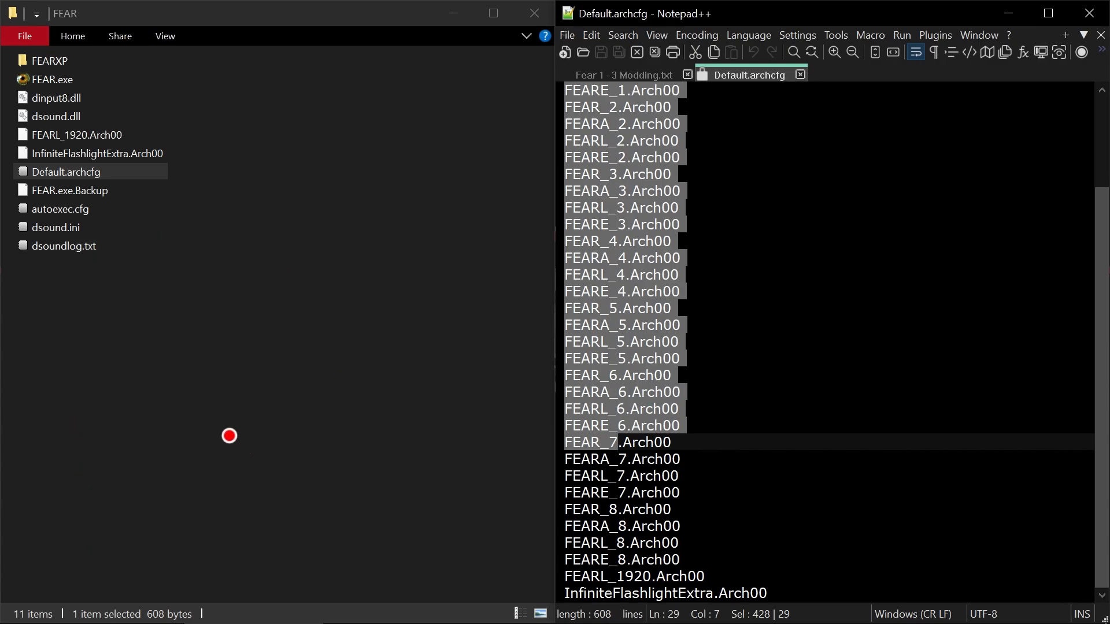
- Select all items in the FEAR folder, clear the selection, and locate the InfiniteFlashlightExtra.Arch00 and FEARL_1920.Arch00 lines in Default.archcfg
{"action": "left_click_drag", "start_coordinate": [274, 412], "coordinate": [136, 81]}
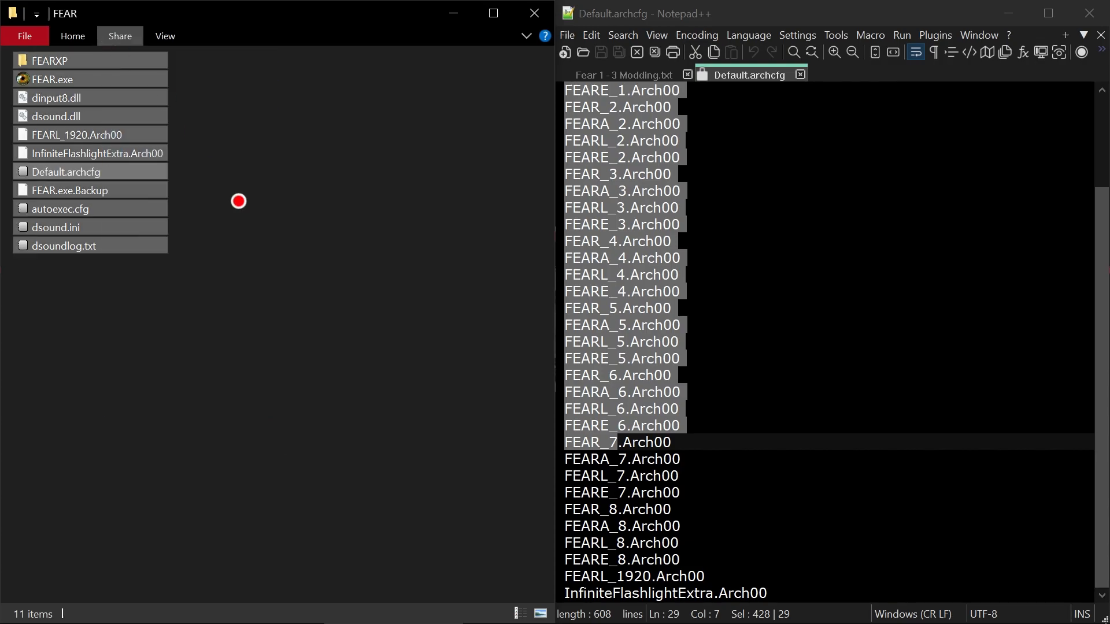
{"action": "left_click", "coordinate": [259, 381]}
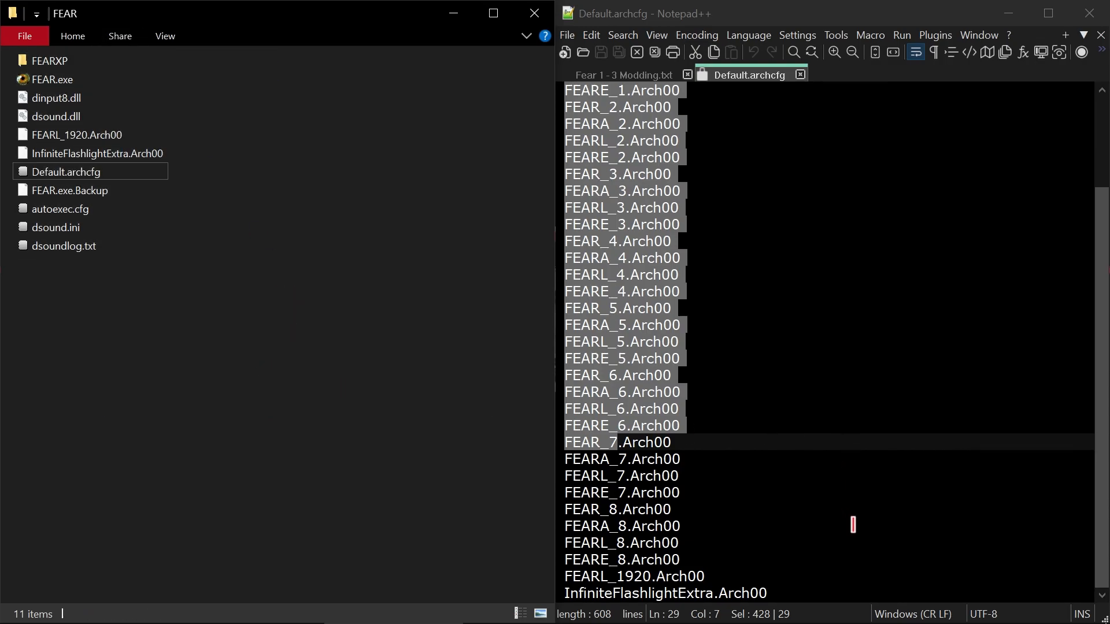
{"action": "left_click", "coordinate": [832, 590]}
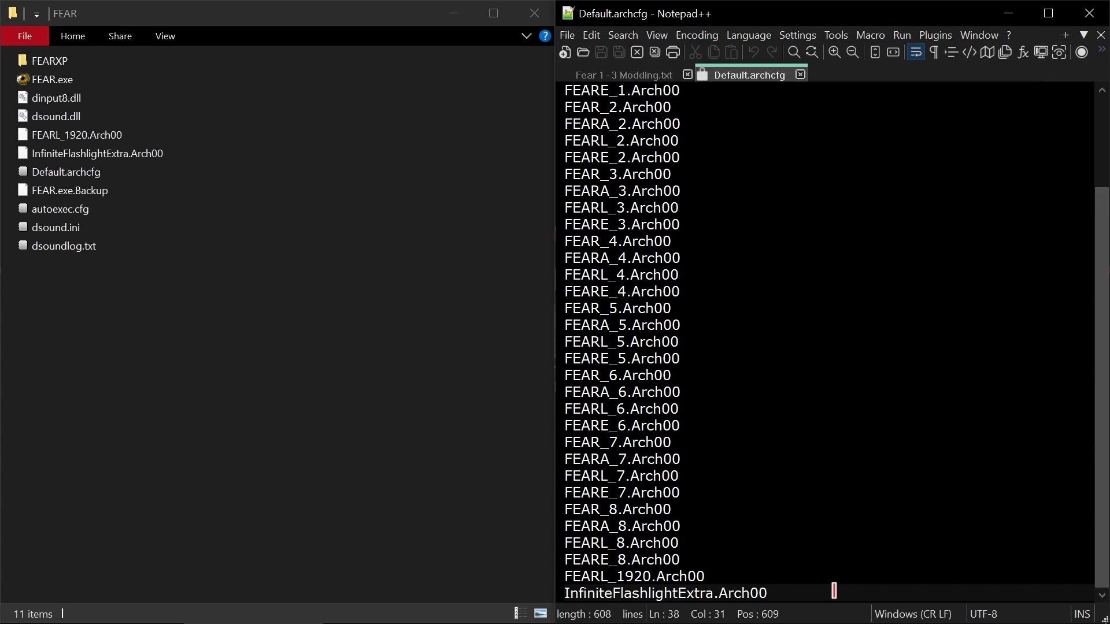
{"action": "left_click", "coordinate": [738, 578]}
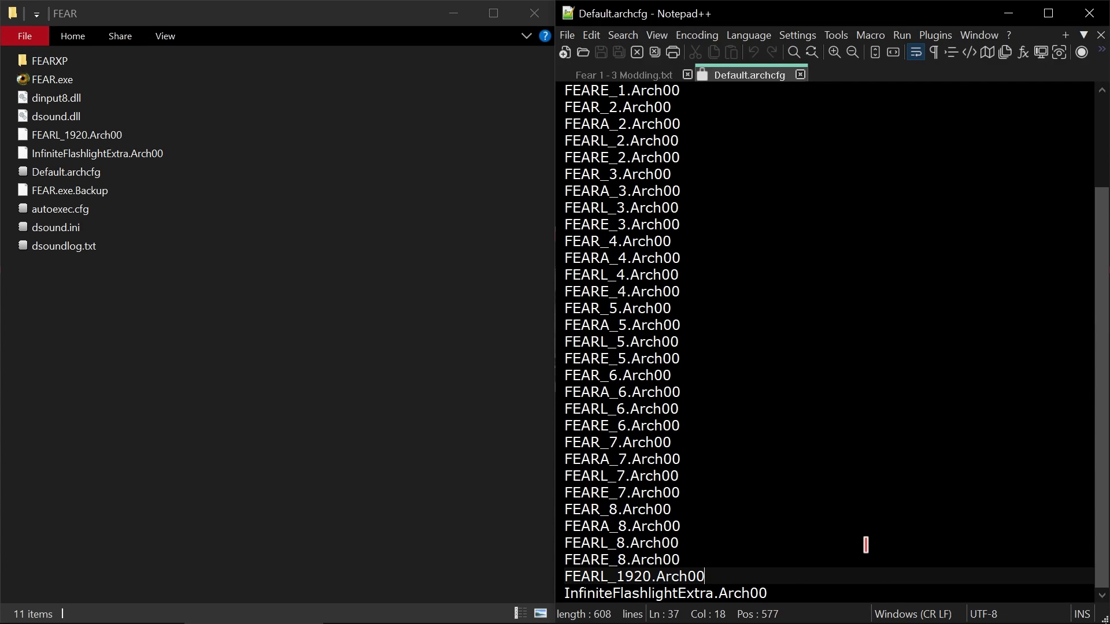
- Highlight the original entries from FEARE_8.Arch00 up to FEAR.Arch00 and examine how the list is laid out line by line
{"action": "scroll", "coordinate": [861, 545], "scroll_direction": "up", "scroll_amount": 3}
{"action": "scroll", "coordinate": [861, 544], "scroll_direction": "down", "scroll_amount": 3}
{"action": "left_click_drag", "start_coordinate": [691, 558], "coordinate": [564, 83]}
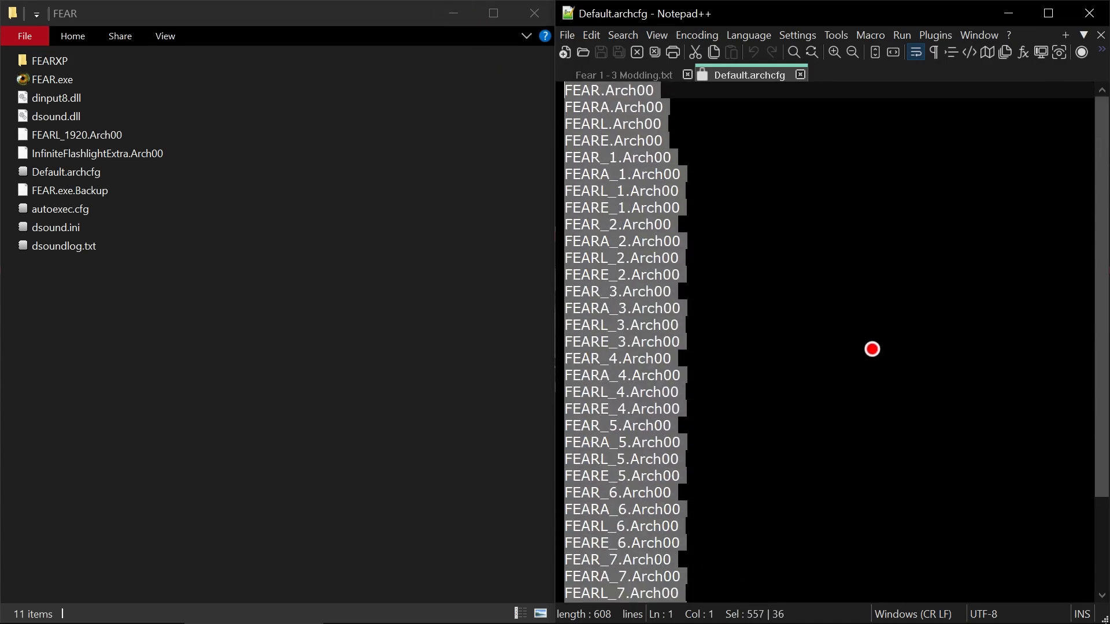
{"action": "scroll", "coordinate": [880, 438], "scroll_direction": "down", "scroll_amount": 3}
{"action": "scroll", "coordinate": [867, 451], "scroll_direction": "up", "scroll_amount": 3}
{"action": "left_click", "coordinate": [649, 157]}
{"action": "key", "text": "Down"}
{"action": "key", "text": "Down"}
{"action": "key", "text": "Down"}
{"action": "key", "text": "Down"}
{"action": "key", "text": "Down"}
{"action": "key", "text": "Down"}
{"action": "key", "text": "Down"}
{"action": "key", "text": "Down"}
{"action": "key", "text": "Down"}
{"action": "key", "text": "Down"}
{"action": "key", "text": "Down"}
{"action": "key", "text": "Down"}
{"action": "key", "text": "Down"}
{"action": "key", "text": "Down"}
{"action": "key", "text": "Down"}
{"action": "key", "text": "Down"}
{"action": "key", "text": "Down"}
{"action": "key", "text": "Down"}
{"action": "key", "text": "Down"}
{"action": "key", "text": "Down"}
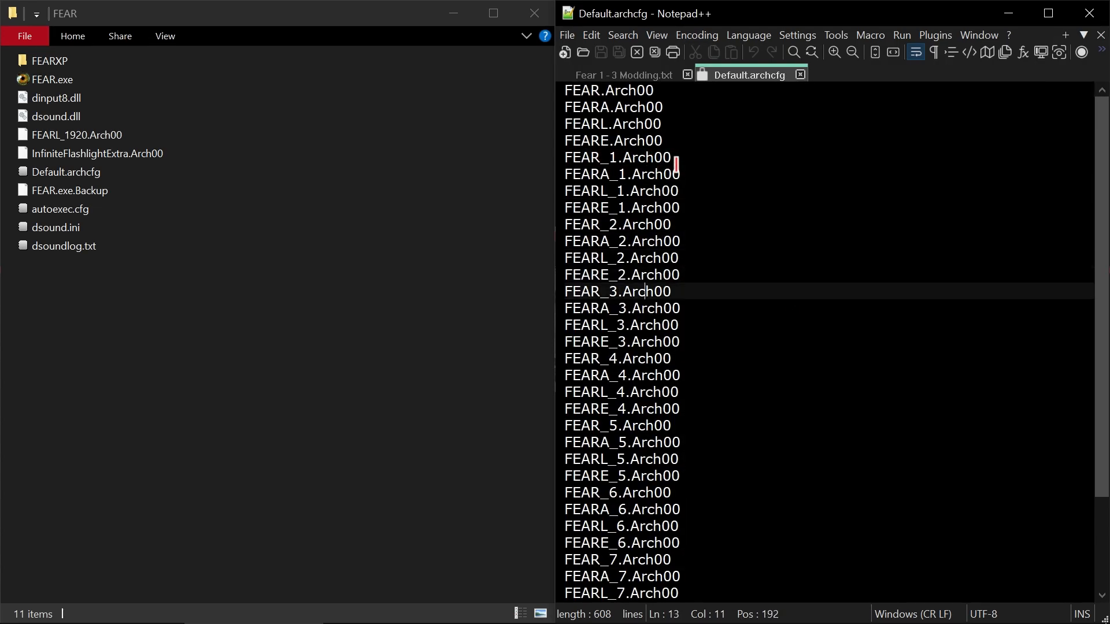
- Highlight the mod entries FEARL_1920.Arch00 and InfiniteFlashlightExtra.Arch00 at the end of the file, together and individually
{"action": "key", "text": "ctrl+End"}
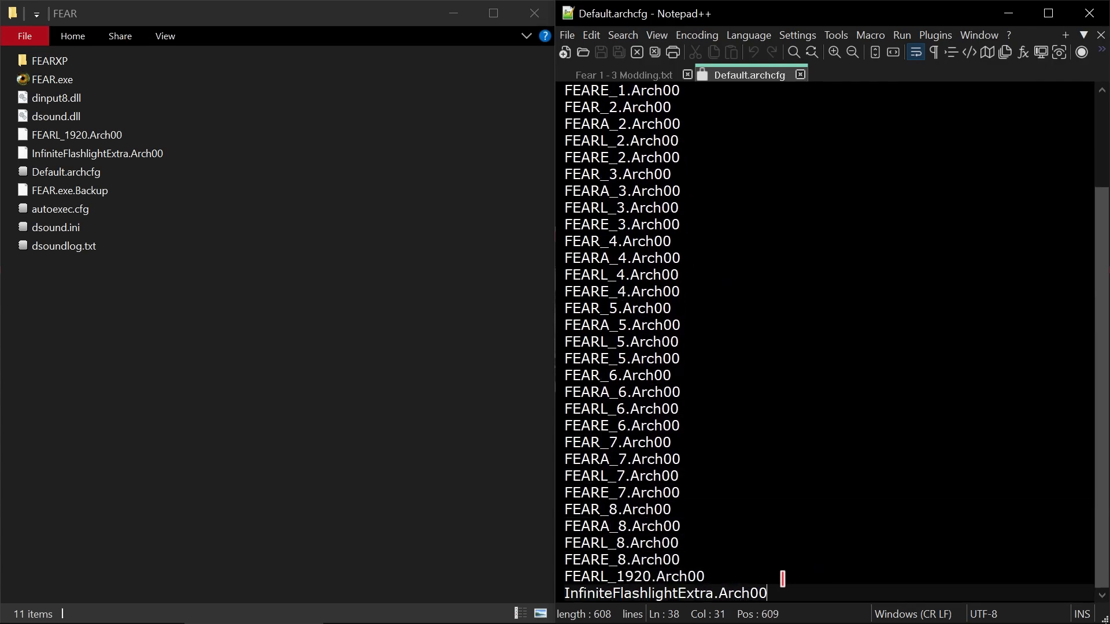
{"action": "left_click_drag", "start_coordinate": [806, 590], "coordinate": [545, 575]}
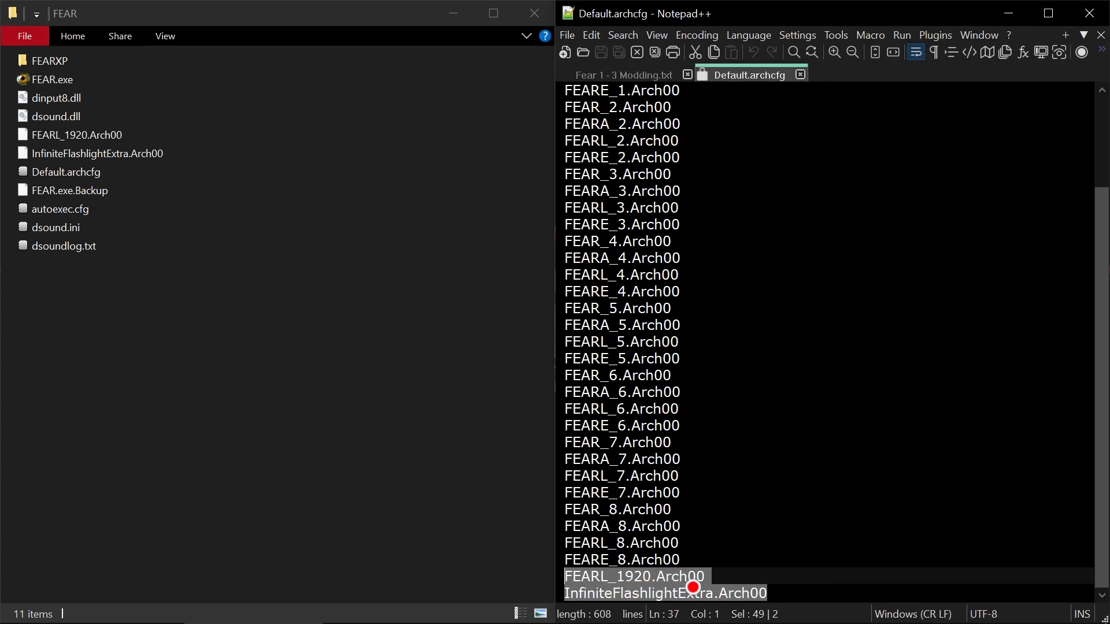
{"action": "left_click", "coordinate": [843, 561]}
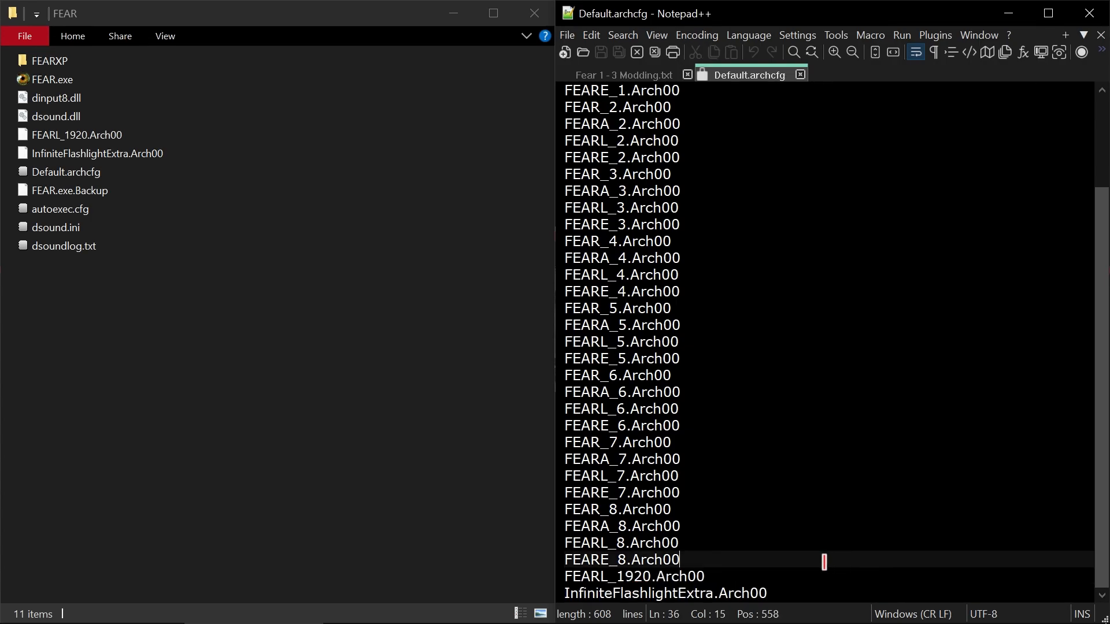
{"action": "left_click_drag", "start_coordinate": [720, 576], "coordinate": [556, 568]}
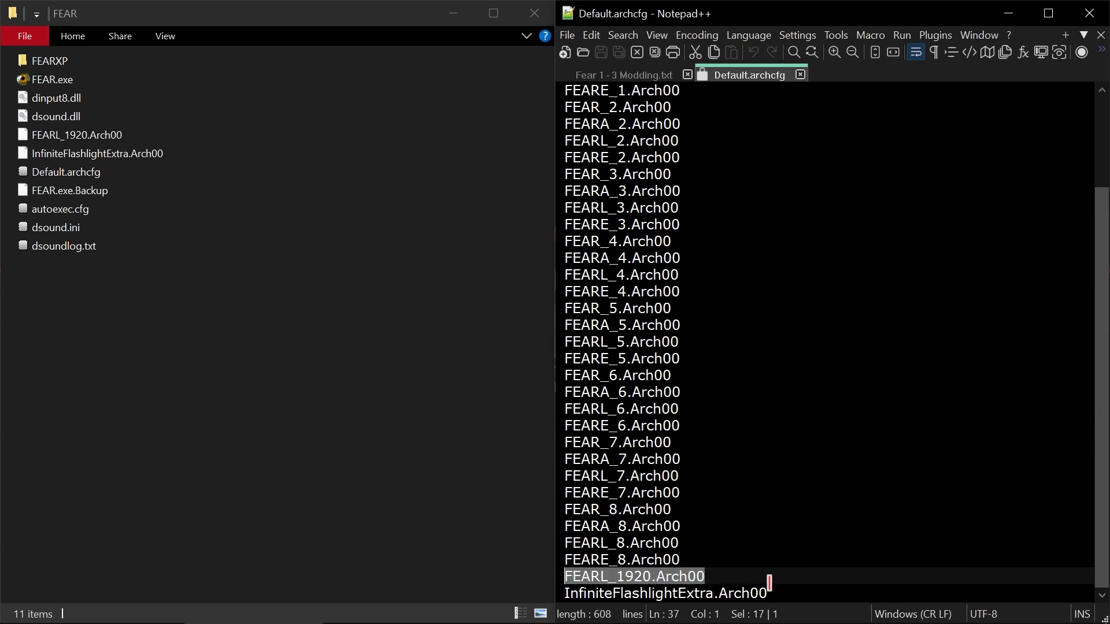
{"action": "left_click", "coordinate": [787, 591]}
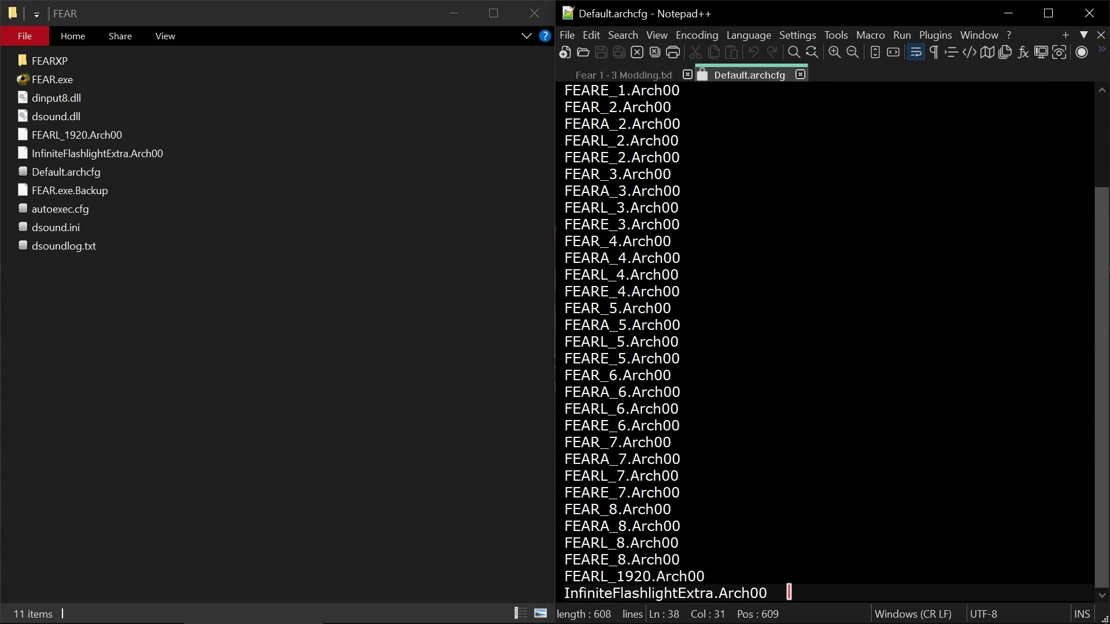
{"action": "left_click_drag", "start_coordinate": [763, 593], "coordinate": [565, 593]}
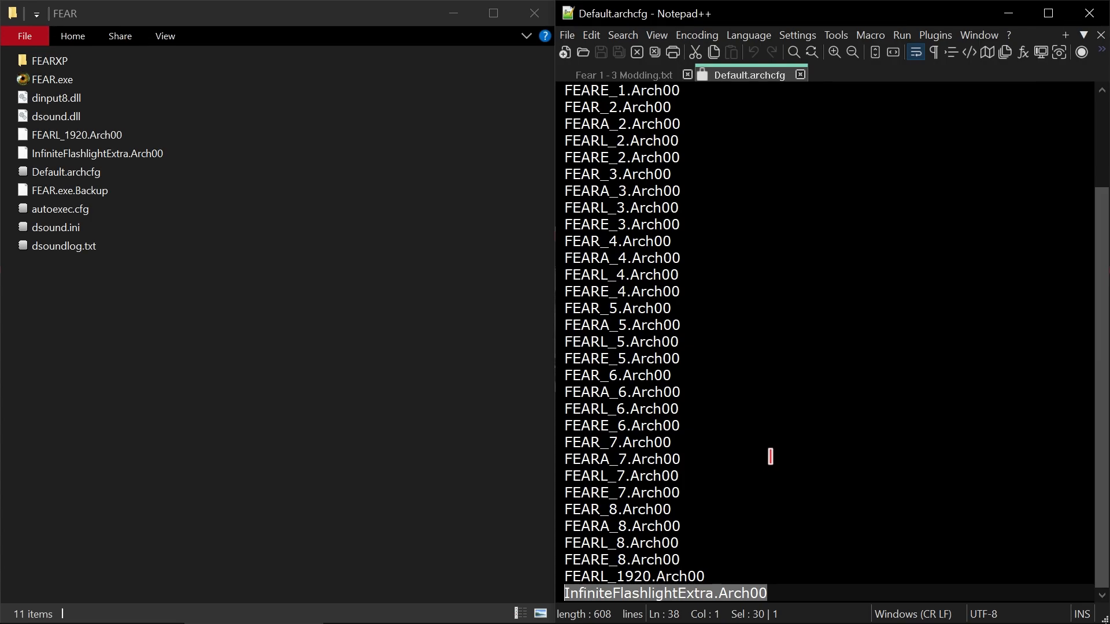
- Highlight the original entries from FEARE_7.Arch00 up to FEARL_4.Arch00 and look through the whole list
{"action": "left_click_drag", "start_coordinate": [745, 486], "coordinate": [647, 272]}
{"action": "scroll", "coordinate": [717, 340], "scroll_direction": "up", "scroll_amount": 2}
{"action": "scroll", "coordinate": [717, 340], "scroll_direction": "down", "scroll_amount": 2}
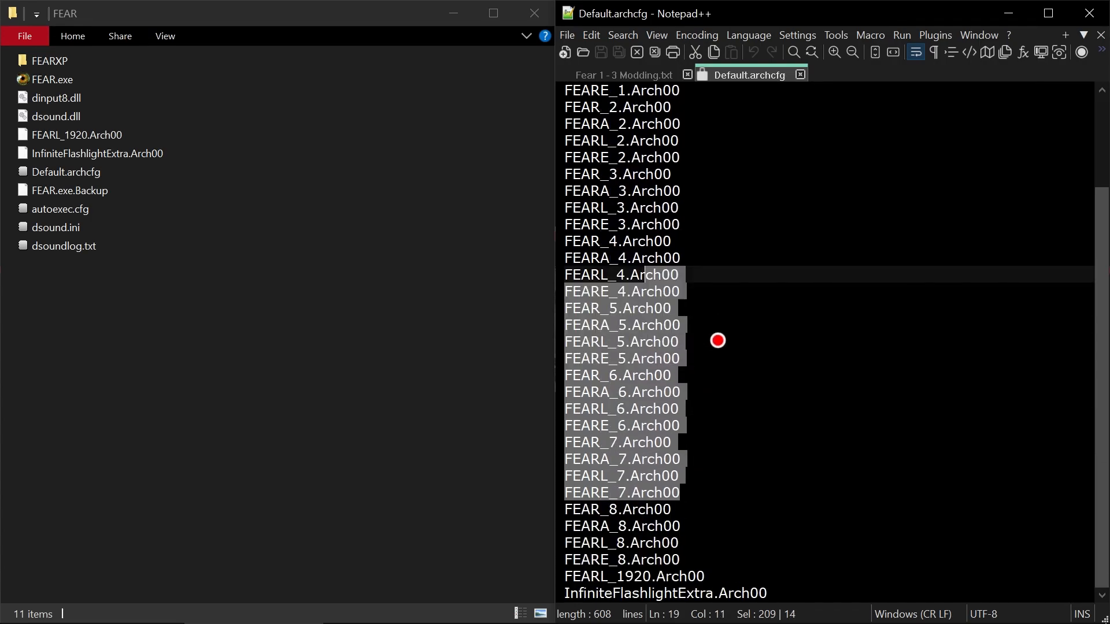
- Highlight the mod entries FEARL_1920.Arch00 and InfiniteFlashlightExtra.Arch00 at the end of the list and close Default.archcfg
{"action": "left_click", "coordinate": [791, 343]}
{"action": "left_click_drag", "start_coordinate": [786, 591], "coordinate": [557, 580]}
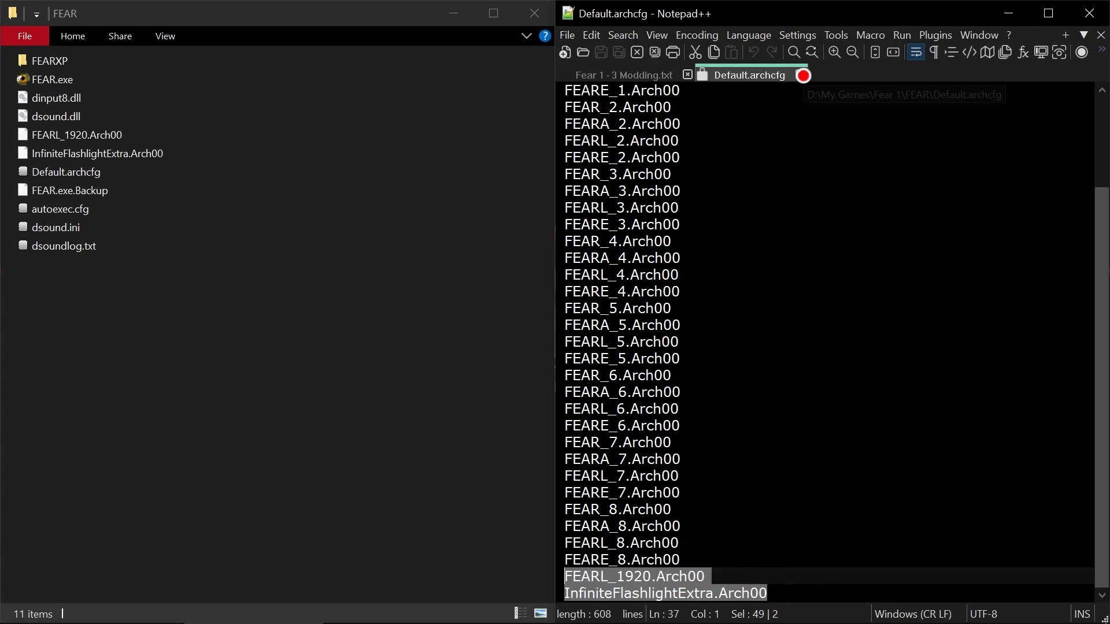
{"action": "left_click", "coordinate": [801, 75]}
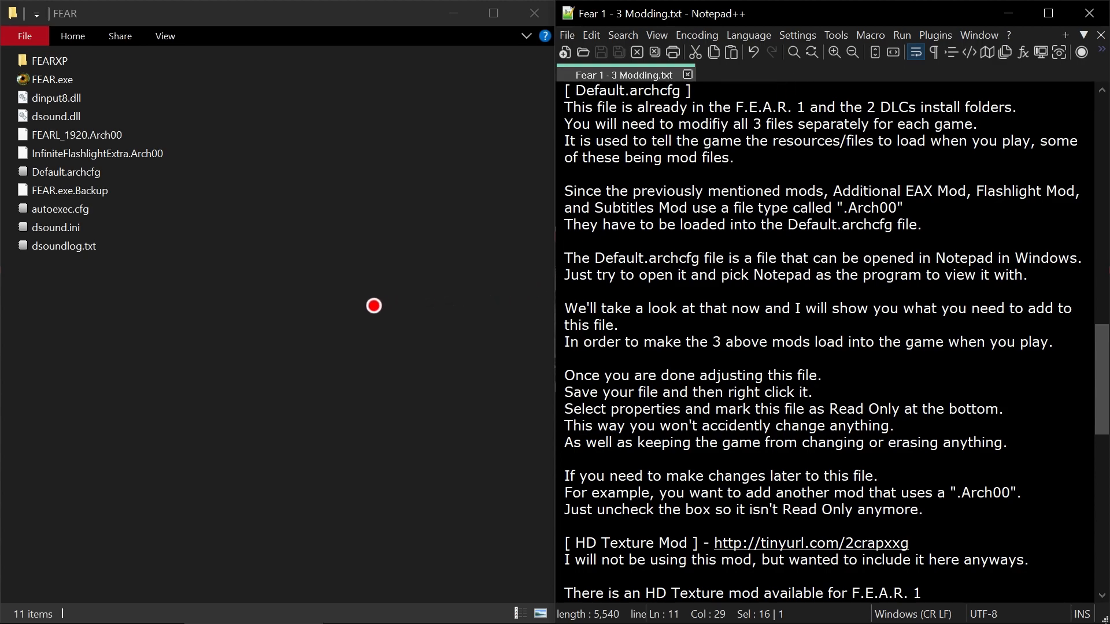
- Switch to the FEARXP folder, look over its FEARL_1920 and InfiniteFlashlightXPExtra mod files, and open its Default.archcfg
{"action": "mouse_move", "coordinate": [385, 619]}
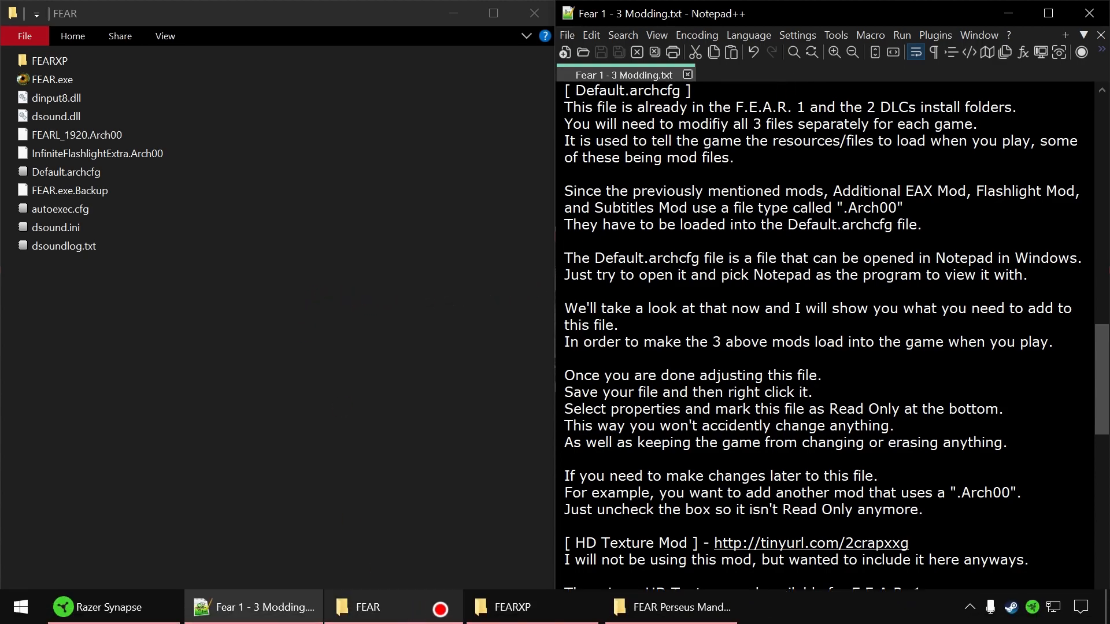
{"action": "left_click", "coordinate": [511, 606]}
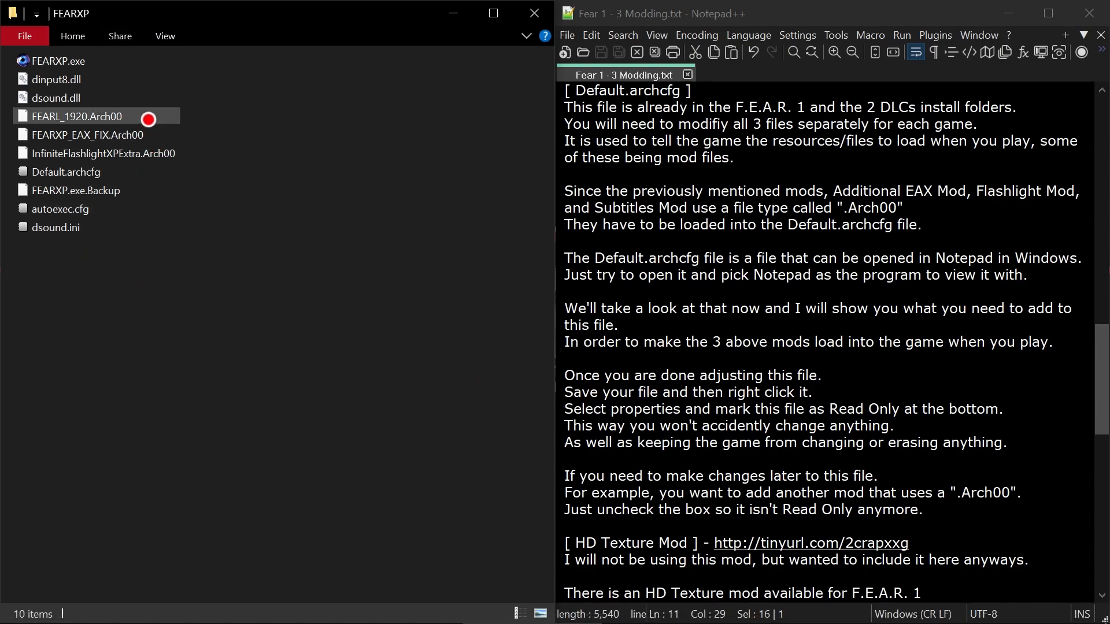
{"action": "left_click", "coordinate": [159, 119]}
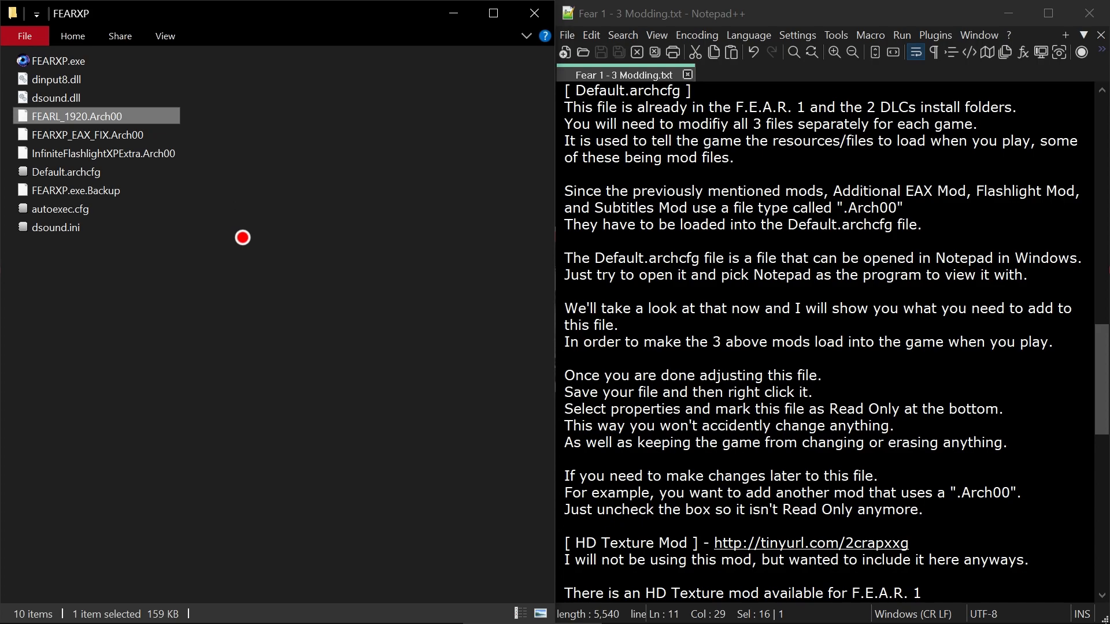
{"action": "left_click", "coordinate": [154, 152]}
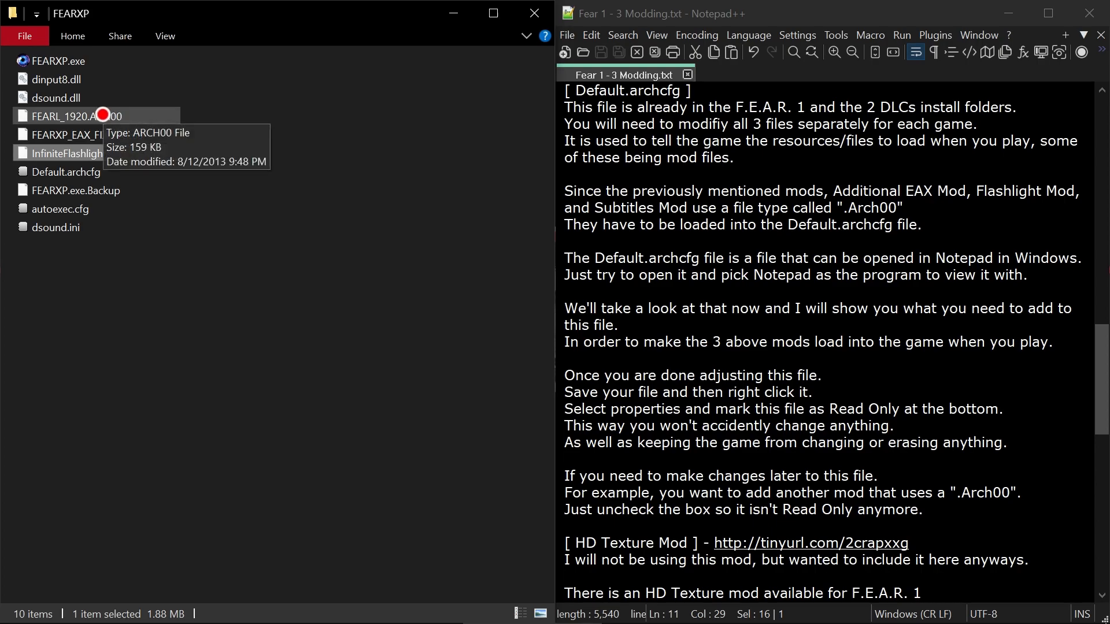
{"action": "left_click", "coordinate": [93, 173]}
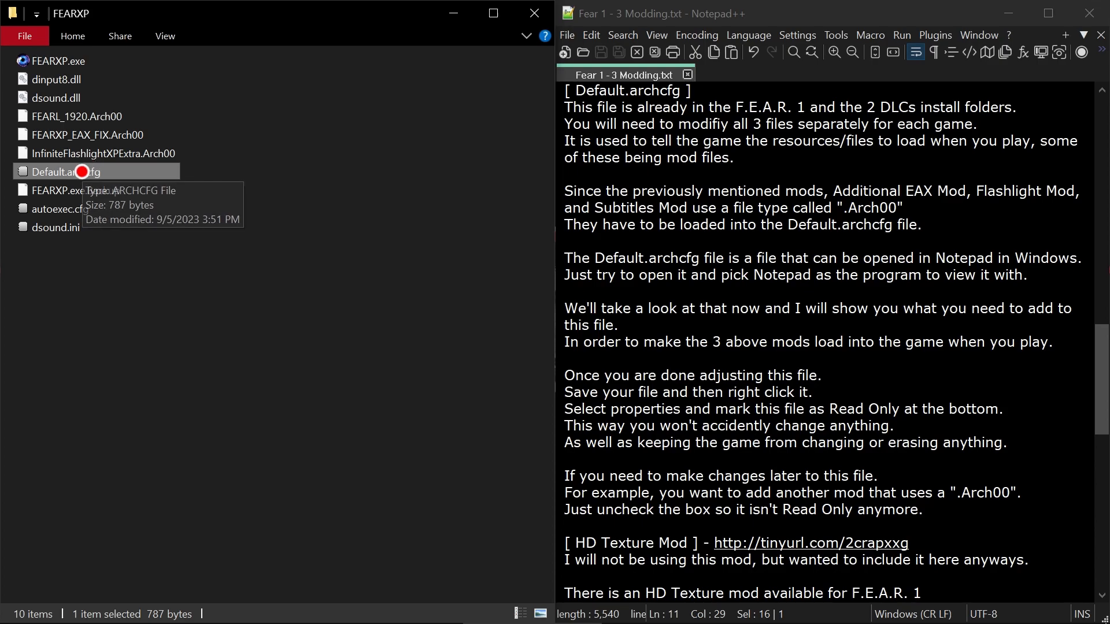
{"action": "double_click", "coordinate": [82, 172]}
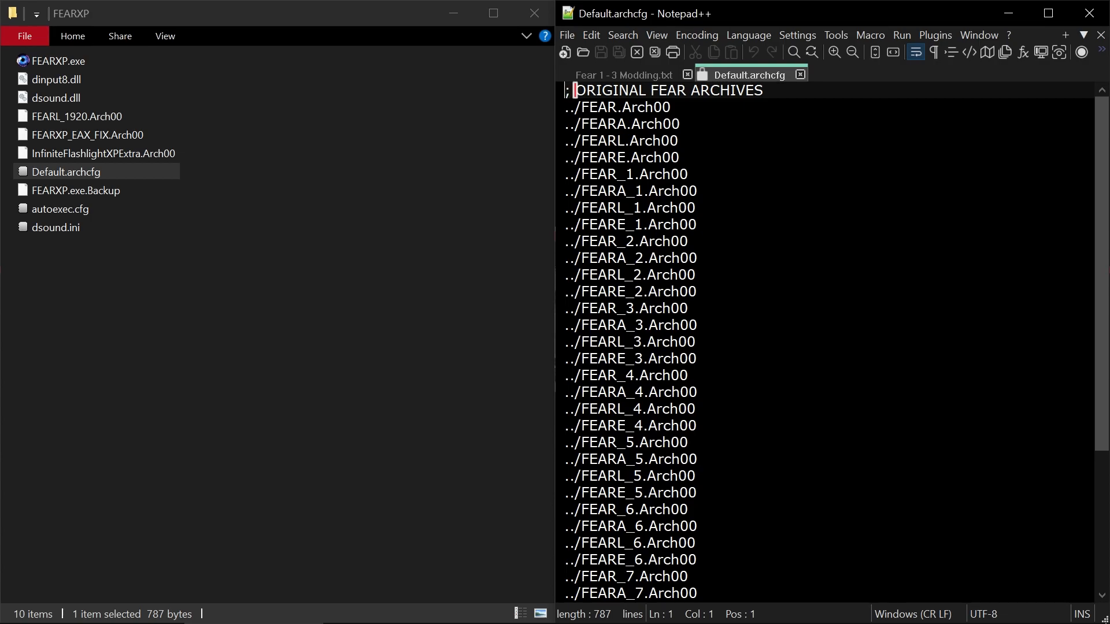
- Highlight the ORIGINAL FEAR ARCHIVES heading and the entries from FEAR_XP.Arch00 to FEARE_XP.Arch00 under FEAR XP ARCHIVES
{"action": "left_click_drag", "start_coordinate": [576, 90], "coordinate": [777, 92]}
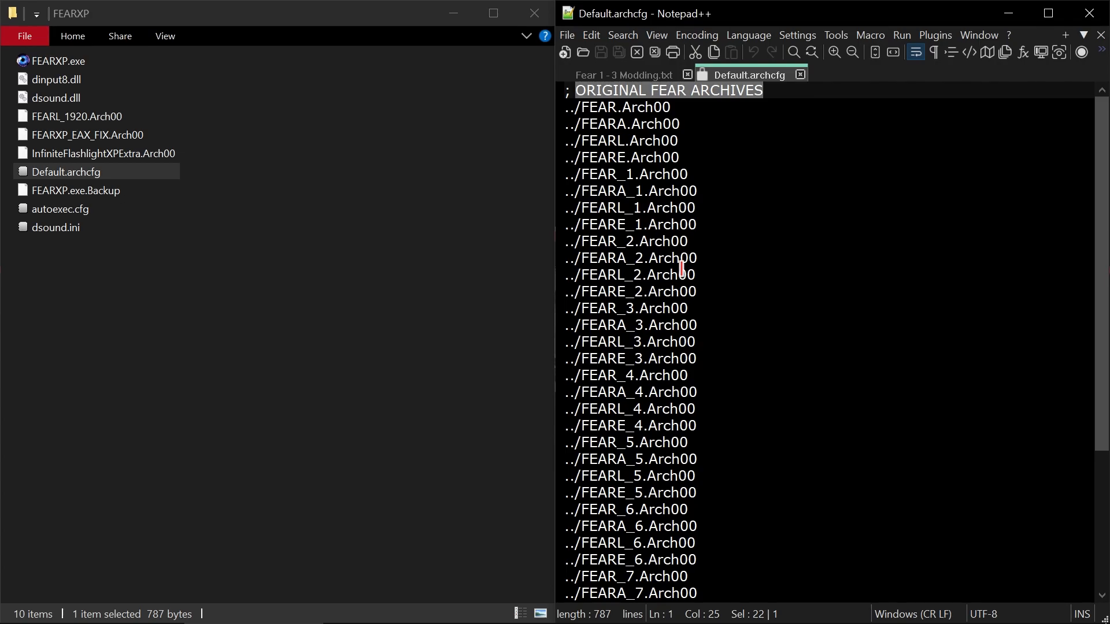
{"action": "scroll", "coordinate": [683, 261], "scroll_direction": "down", "scroll_amount": 4}
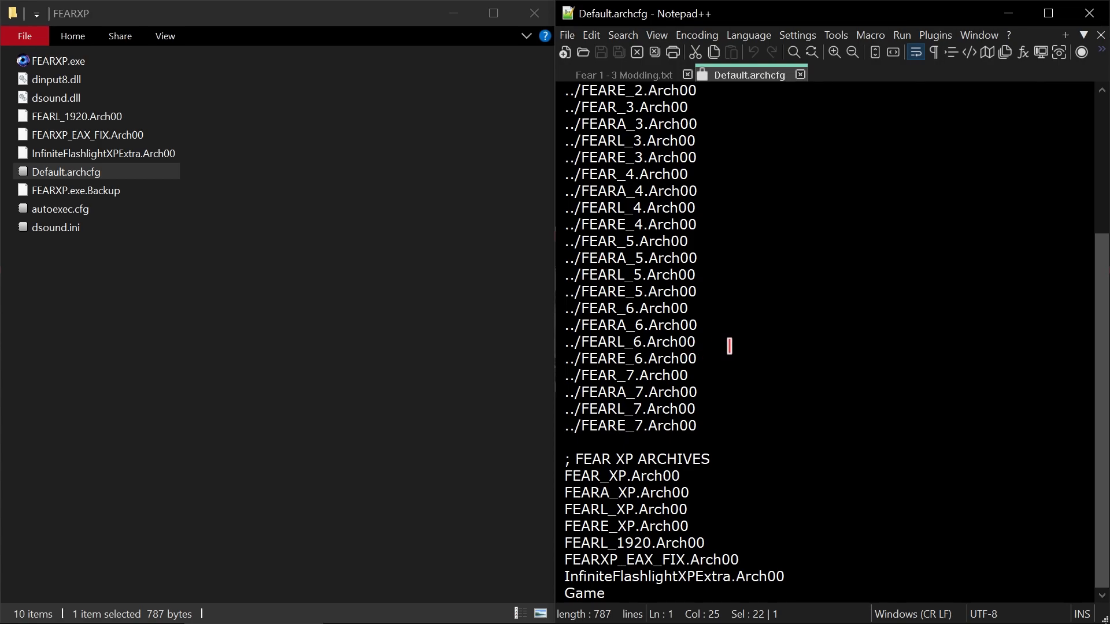
{"action": "scroll", "coordinate": [728, 345], "scroll_direction": "up", "scroll_amount": 4}
{"action": "scroll", "coordinate": [731, 345], "scroll_direction": "down", "scroll_amount": 4}
{"action": "left_click_drag", "start_coordinate": [697, 526], "coordinate": [566, 475]}
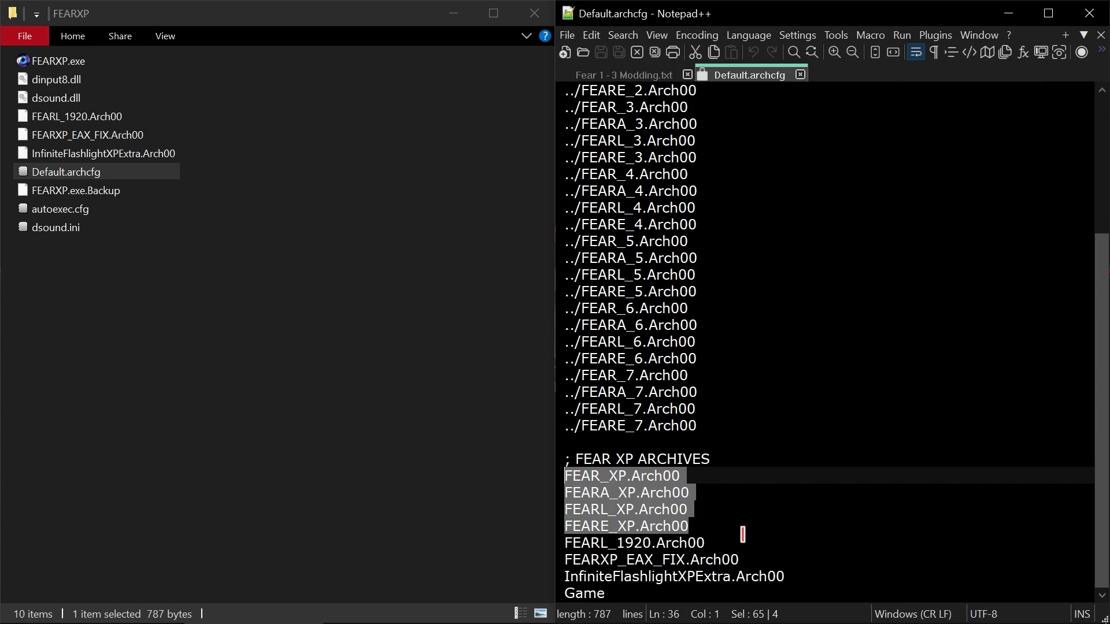
- Highlight the FEARL_1920, FEARXP_EAX_FIX and InfiniteFlashlightXPExtra entries one by one, matching the EAX fix entry to its file in the FEARXP folder
{"action": "left_click", "coordinate": [717, 541]}
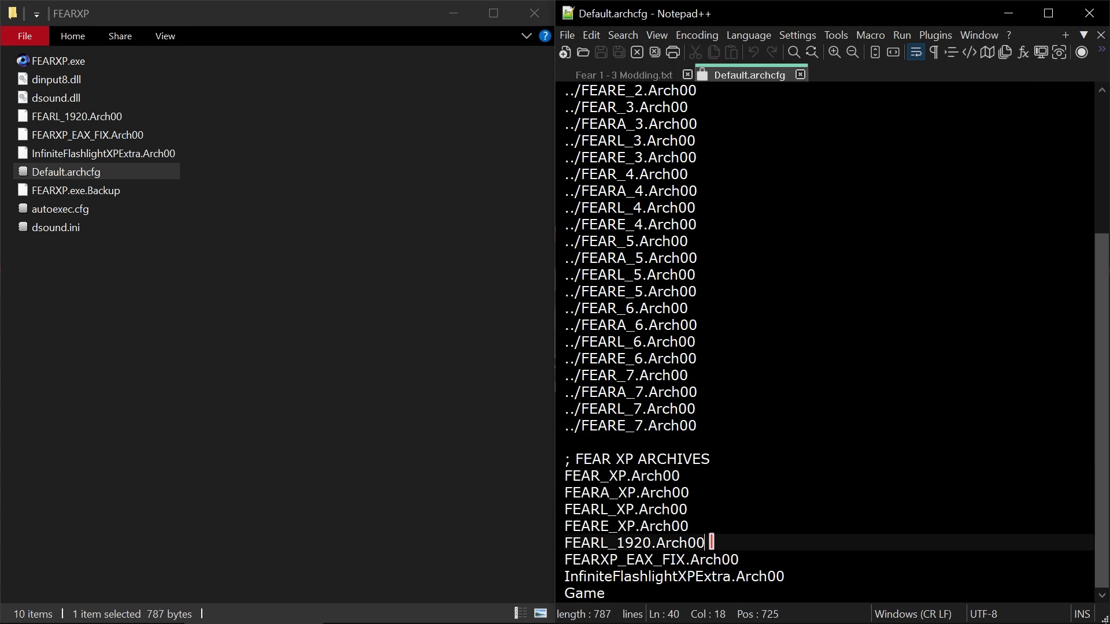
{"action": "left_click_drag", "start_coordinate": [710, 541], "coordinate": [558, 542]}
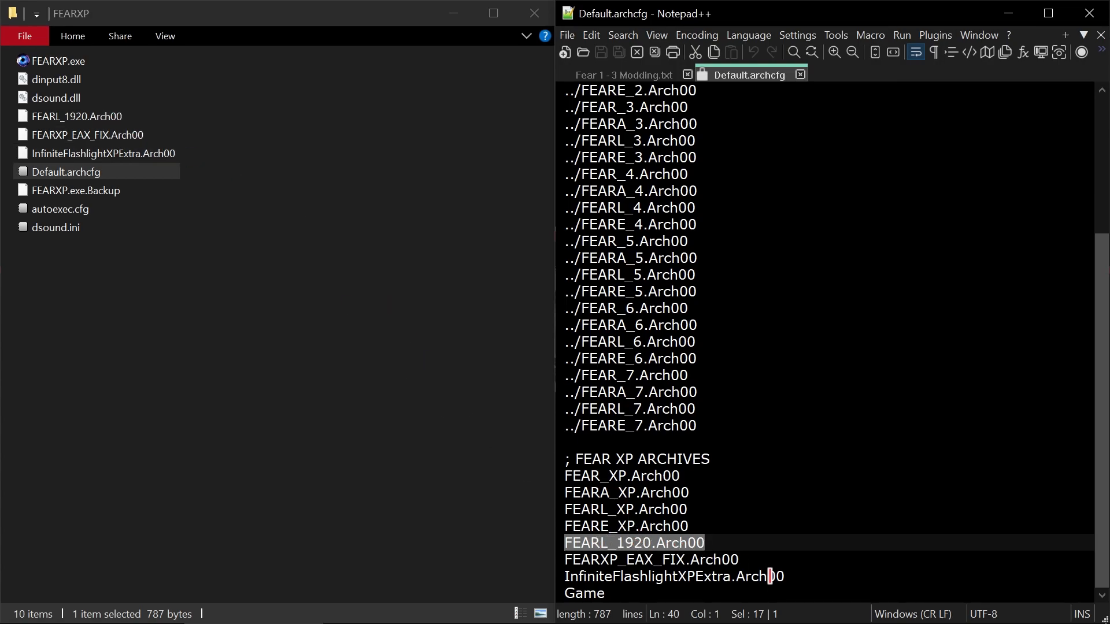
{"action": "left_click", "coordinate": [747, 559]}
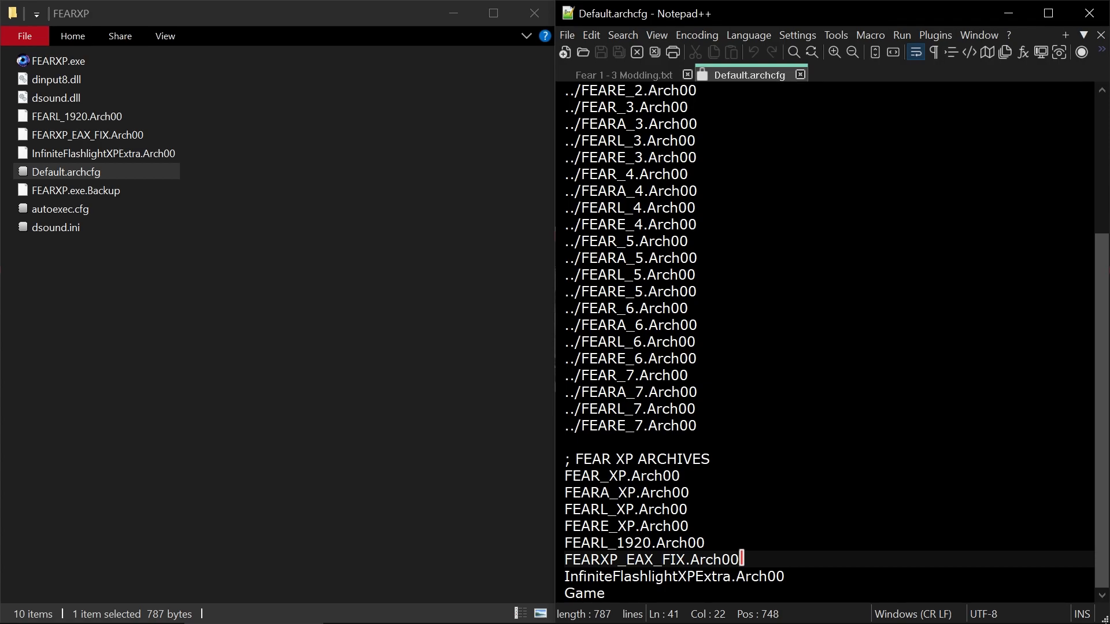
{"action": "mouse_move", "coordinate": [741, 559]}
{"action": "left_mouse_down"}
{"action": "mouse_move", "coordinate": [600, 553]}
{"action": "mouse_move", "coordinate": [739, 558]}
{"action": "left_mouse_up"}
{"action": "left_click", "coordinate": [579, 553]}
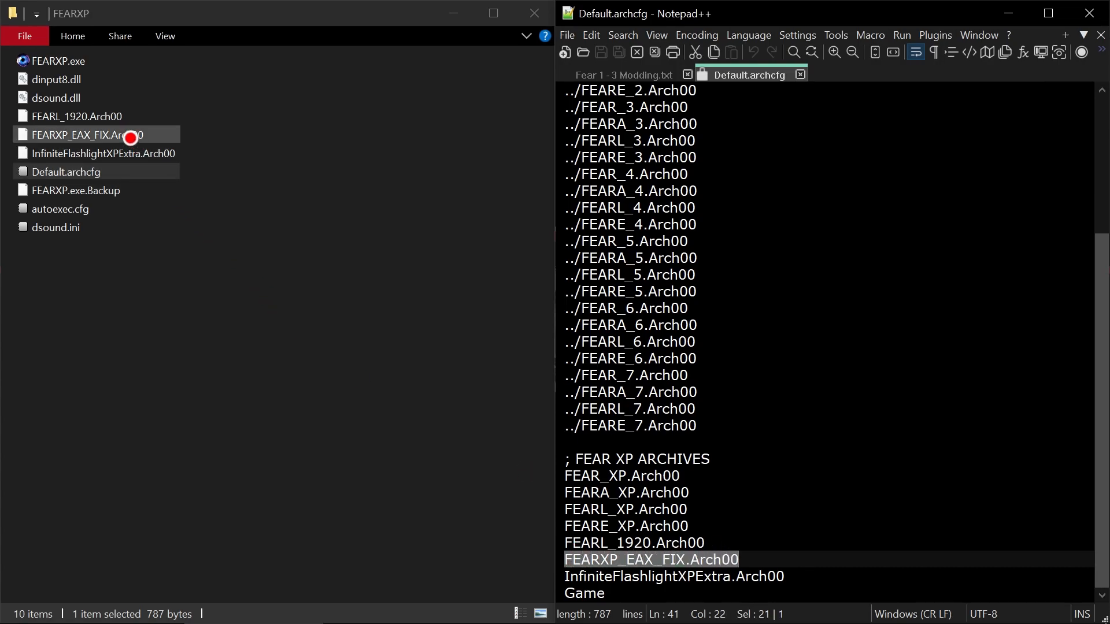
{"action": "left_click", "coordinate": [131, 135]}
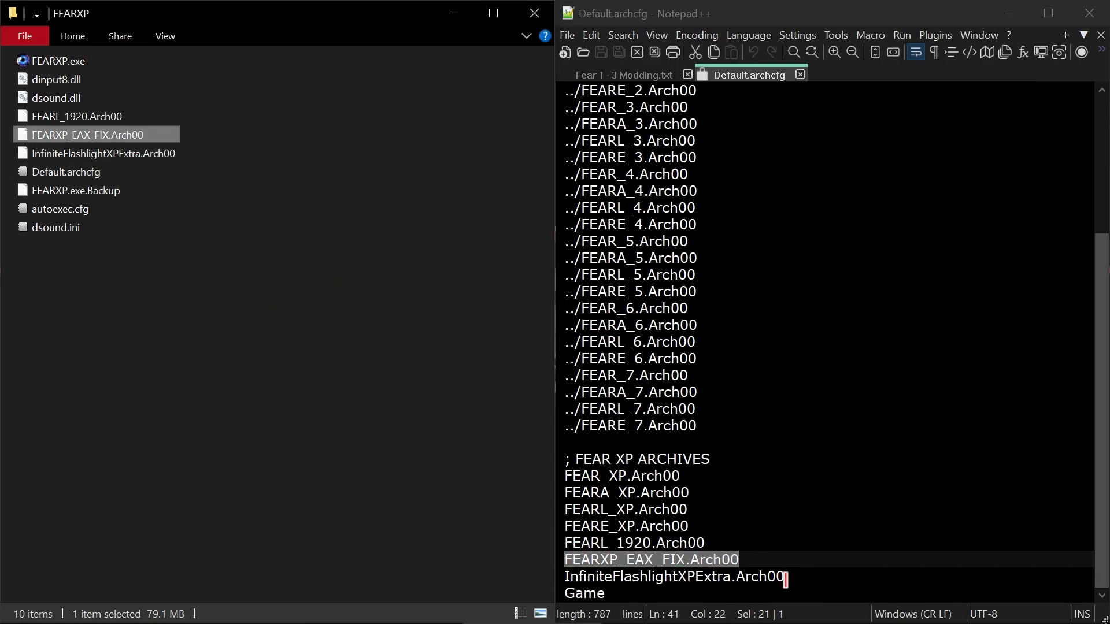
{"action": "left_click_drag", "start_coordinate": [787, 576], "coordinate": [560, 576]}
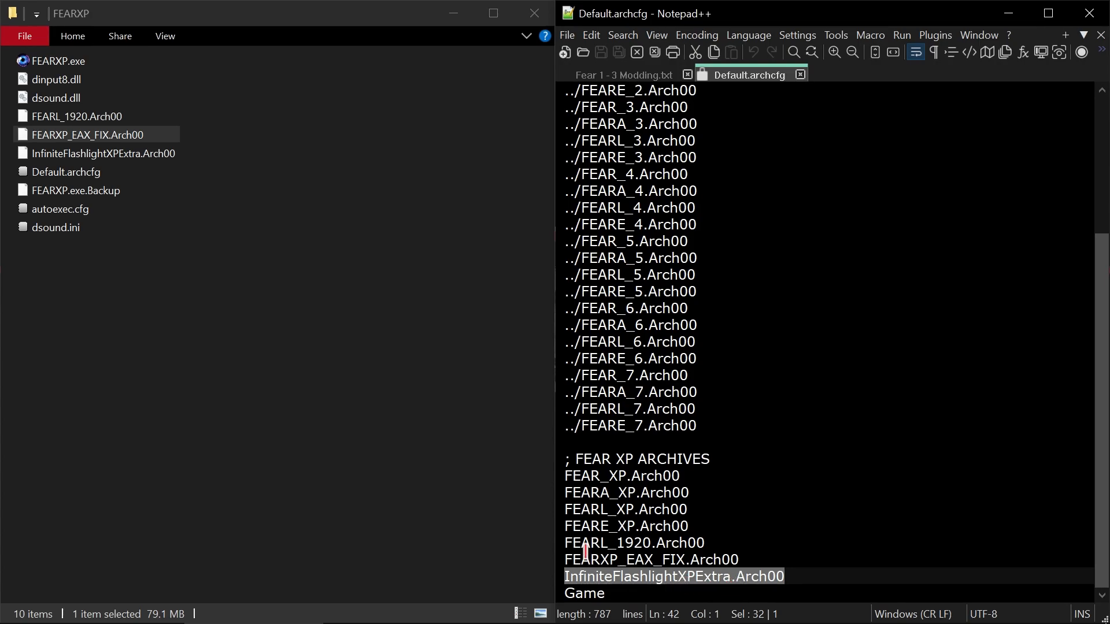
- Compare the mod files in the FEAR and FEARXP folders and select InfiniteFlashlightXPExtra.Arch00 in the FEARXP folder
{"action": "left_click", "coordinate": [368, 618]}
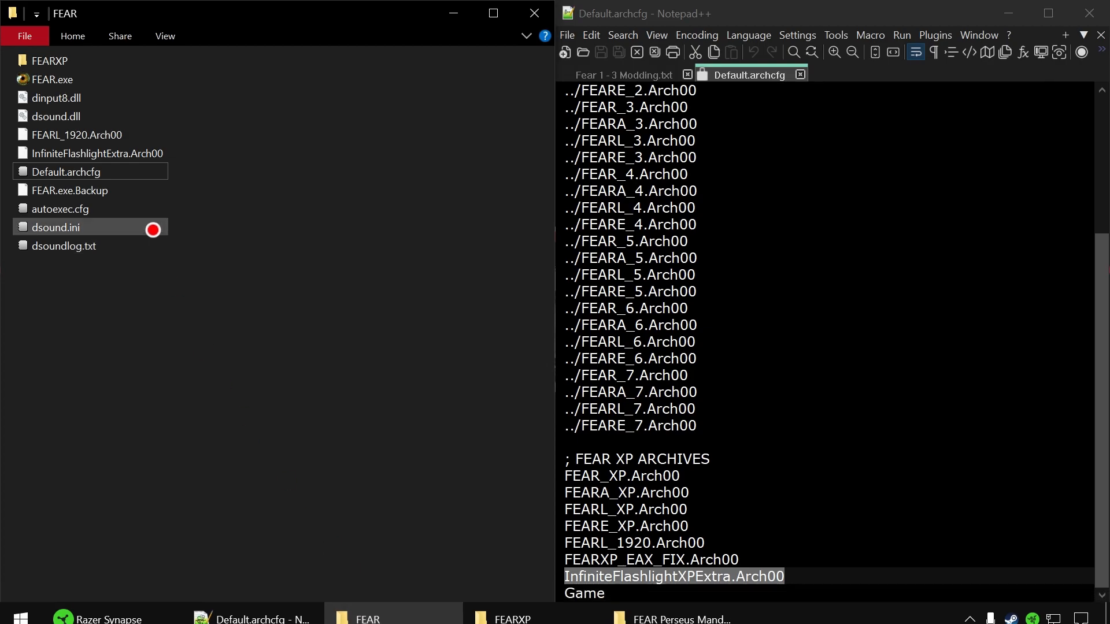
{"action": "mouse_move", "coordinate": [317, 622]}
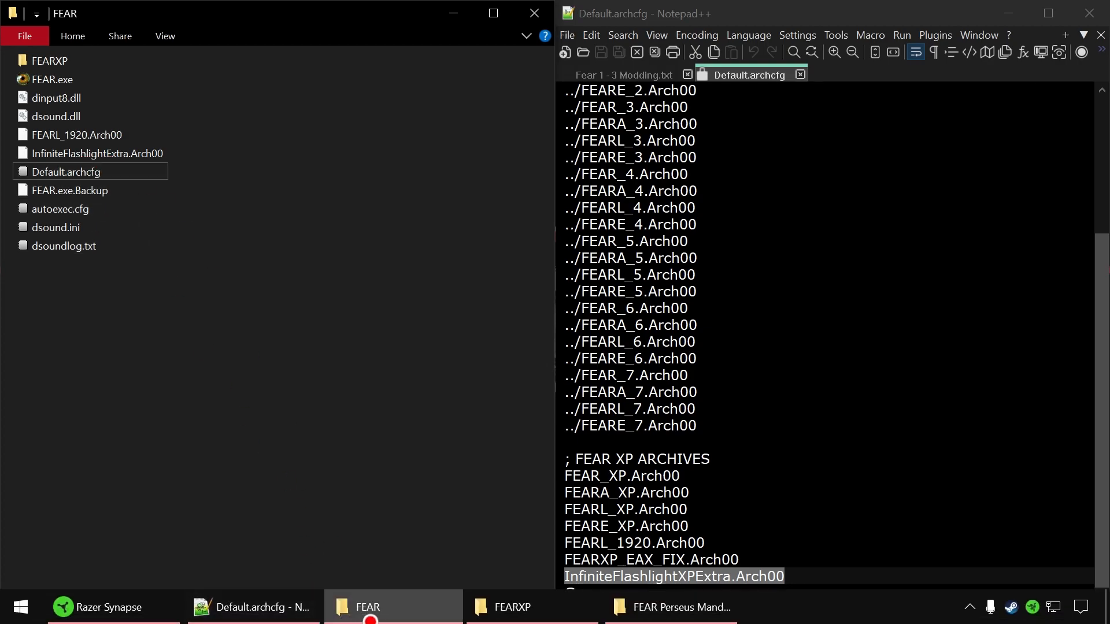
{"action": "left_click", "coordinate": [509, 617]}
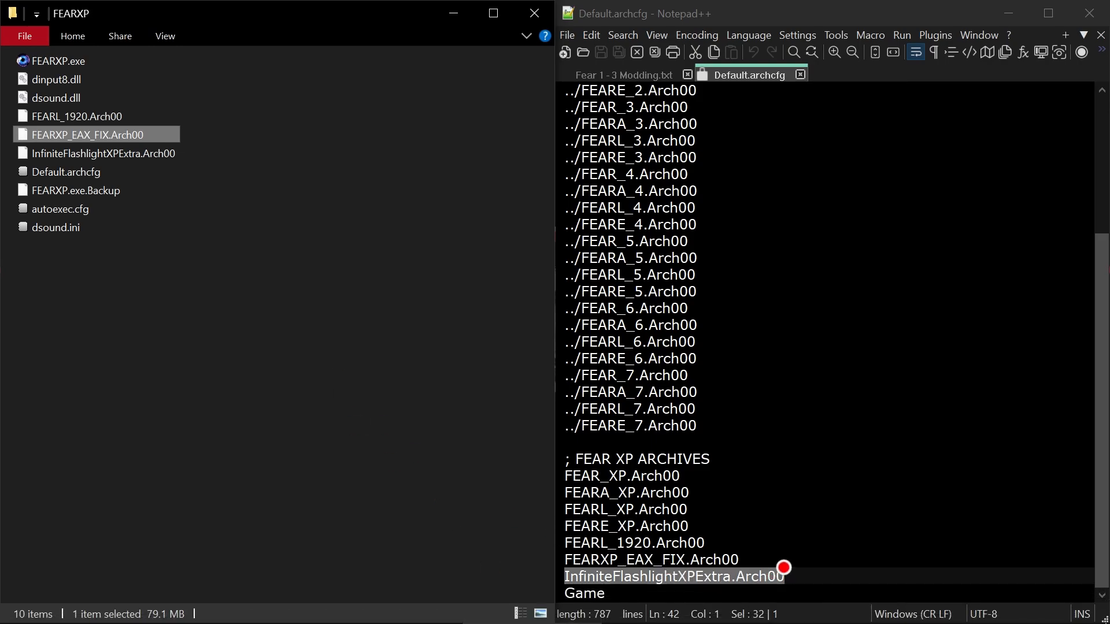
{"action": "left_click", "coordinate": [819, 577]}
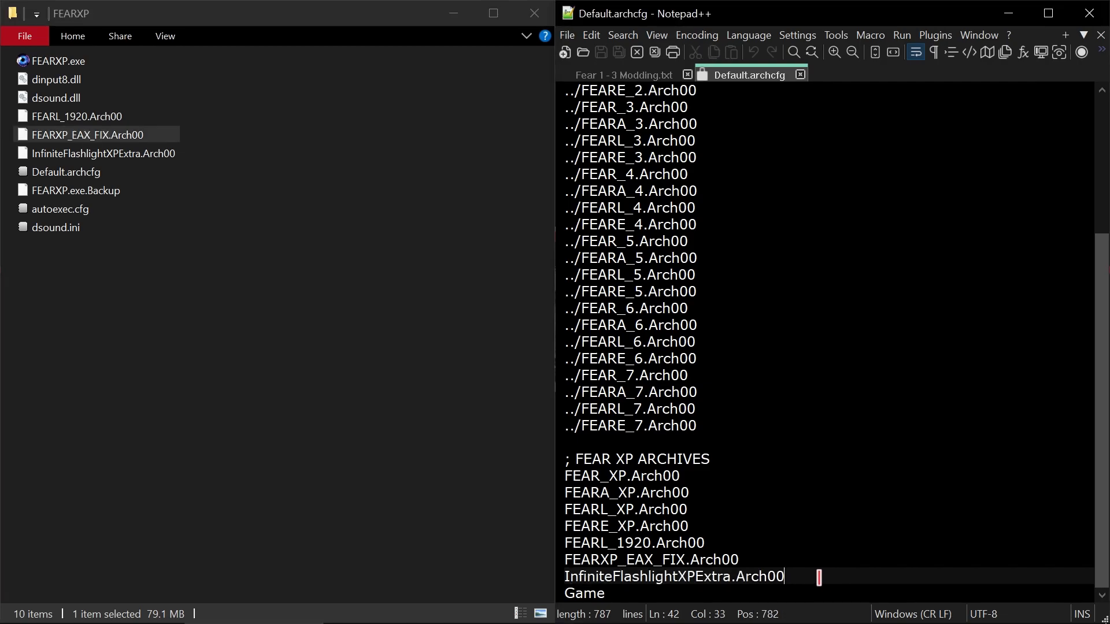
{"action": "left_click", "coordinate": [149, 151]}
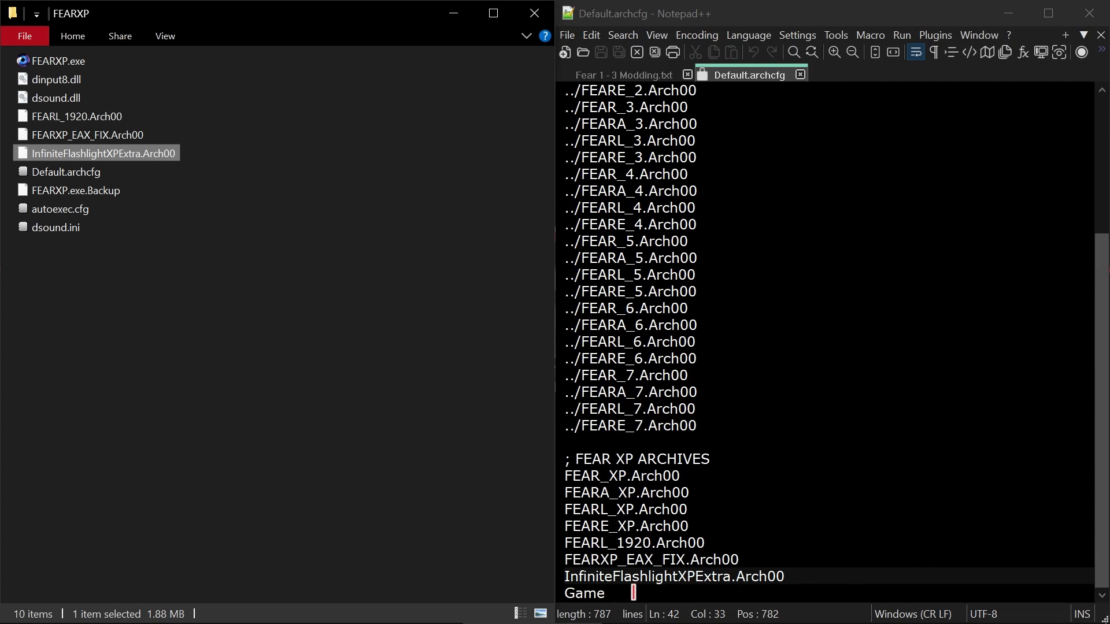
- Copy the three mod entries from FEARL_1920.Arch00 to InfiniteFlashlightXPExtra.Arch00 in Default.archcfg
{"action": "left_click", "coordinate": [625, 594]}
{"action": "left_click_drag", "start_coordinate": [832, 576], "coordinate": [560, 539]}
{"action": "right_click", "coordinate": [619, 554]}
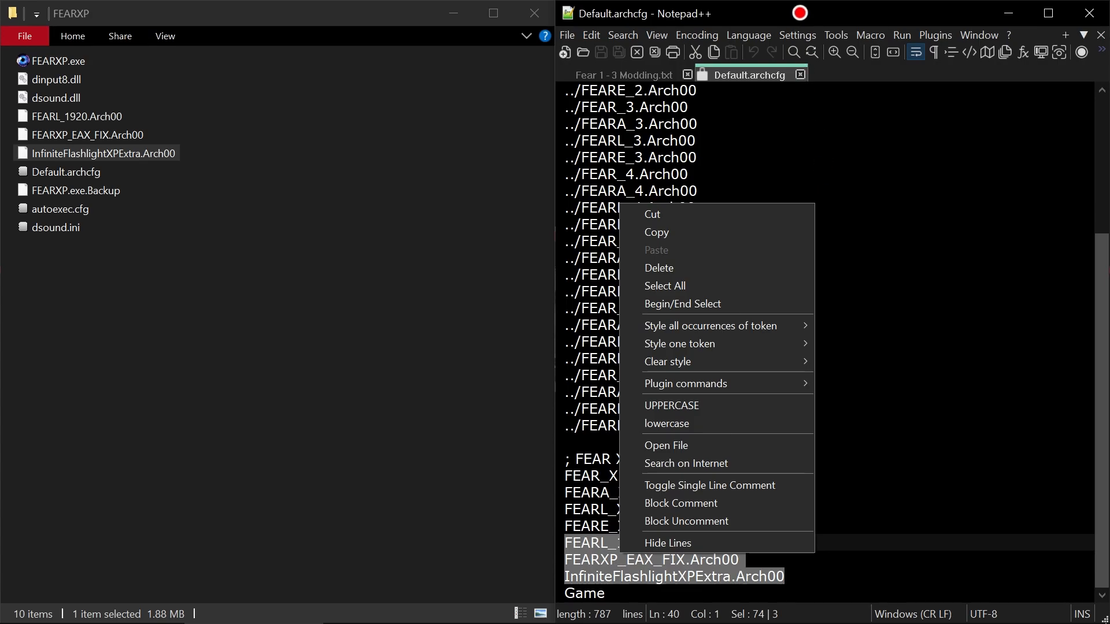
{"action": "left_click", "coordinate": [800, 10]}
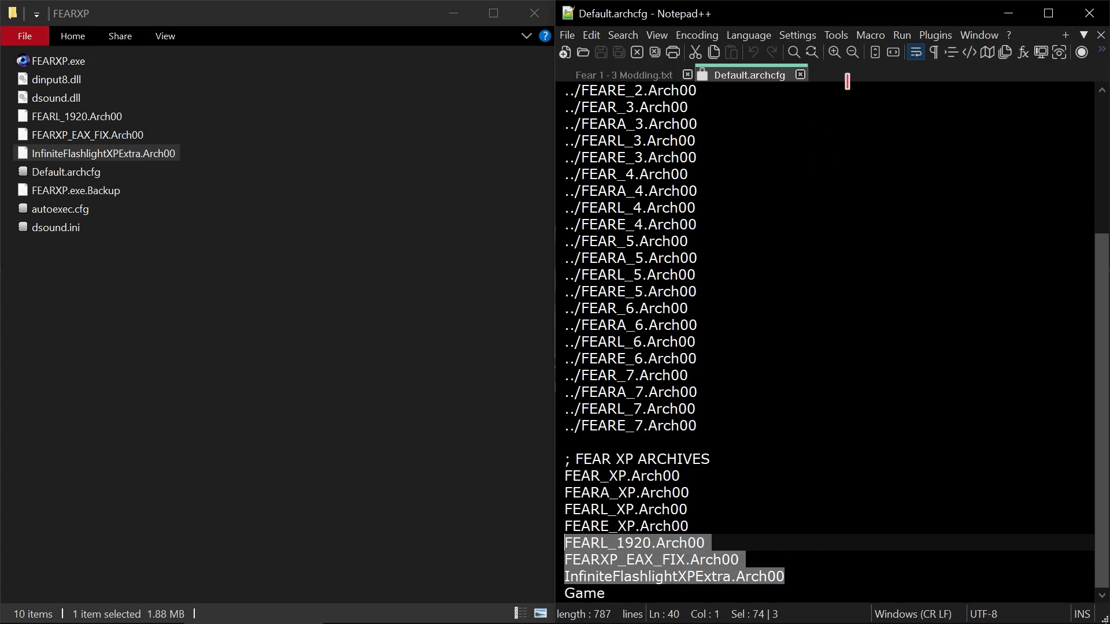
{"action": "right_click", "coordinate": [667, 562]}
{"action": "left_click", "coordinate": [732, 242]}
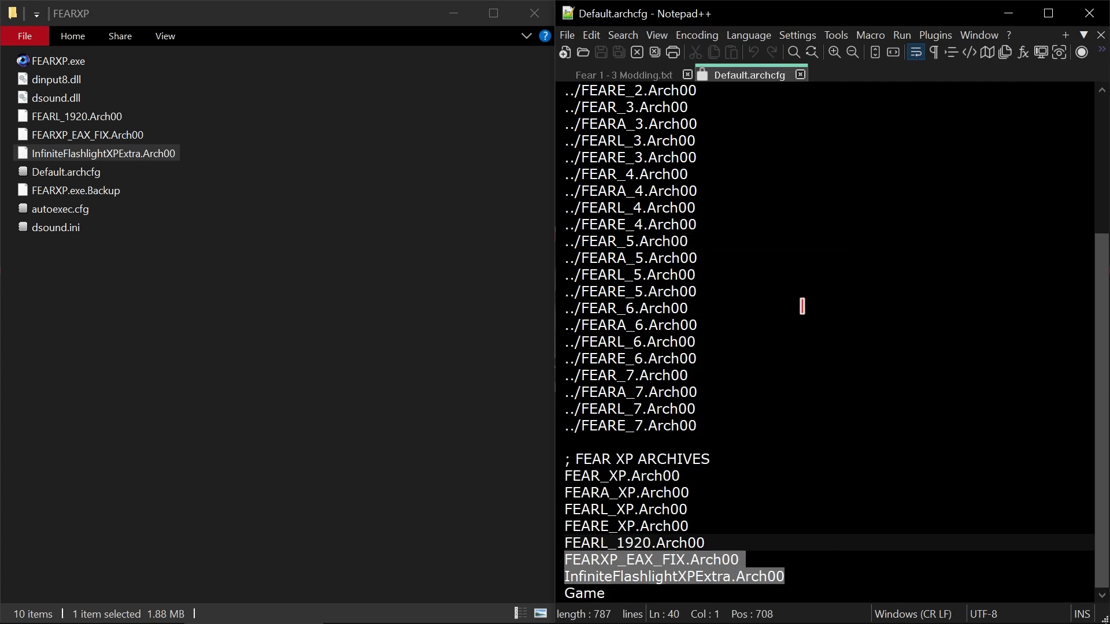
- Highlight the FEARXP_EAX_FIX.Arch00 and InfiniteFlashlightXPExtra.Arch00 entries together and close Default.archcfg
{"action": "left_click", "coordinate": [820, 579]}
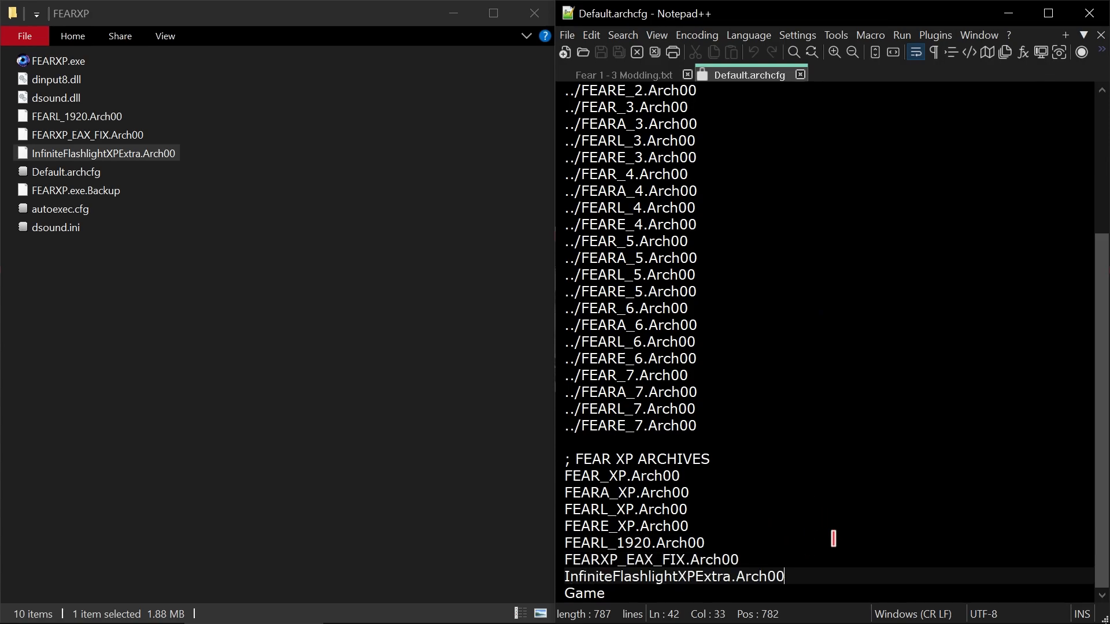
{"action": "left_click_drag", "start_coordinate": [807, 574], "coordinate": [564, 576]}
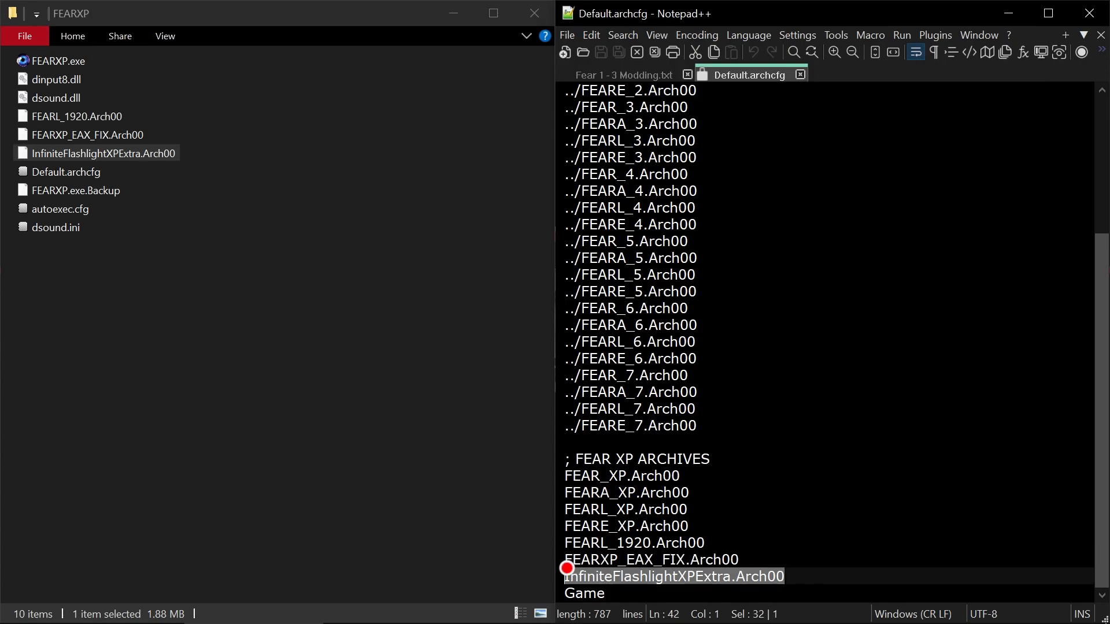
{"action": "key", "text": "shift+Up"}
{"action": "right_click", "coordinate": [684, 572]}
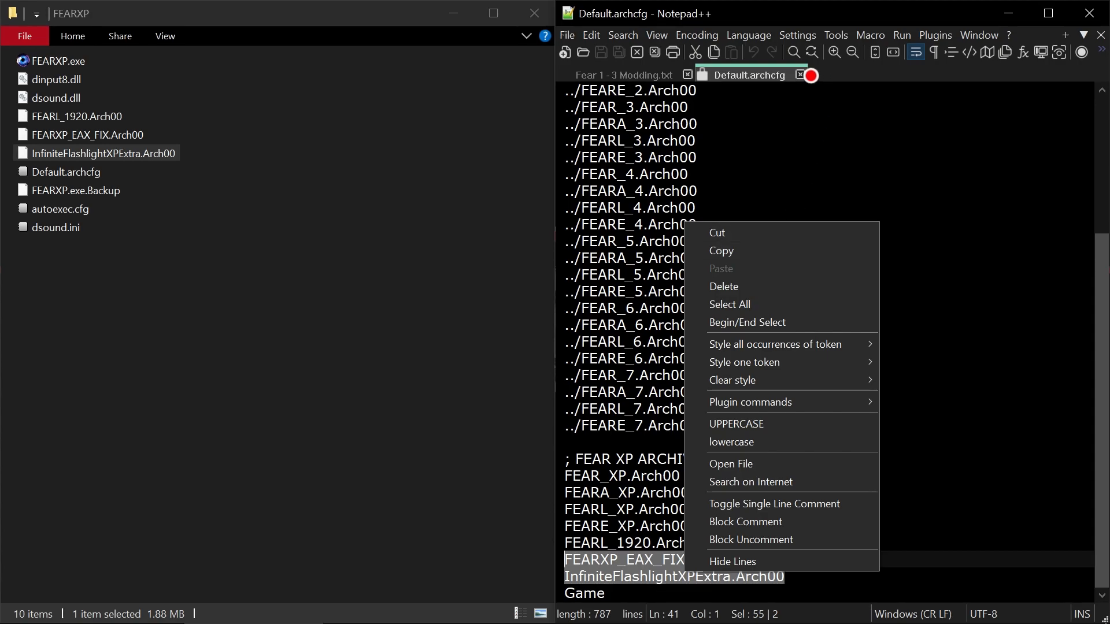
{"action": "left_click", "coordinate": [799, 76]}
{"action": "left_click", "coordinate": [800, 74]}
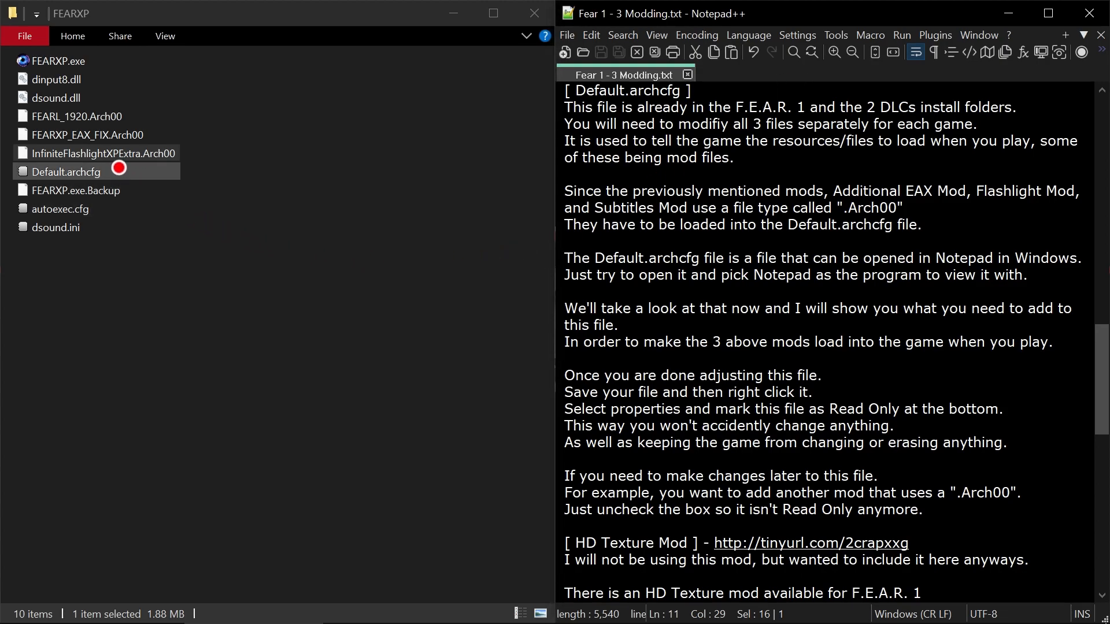
- Reopen Default.archcfg from the FEARXP folder and highlight its three mod entries starting at FEARL_1920.Arch00
{"action": "left_click", "coordinate": [81, 176]}
{"action": "double_click", "coordinate": [81, 176]}
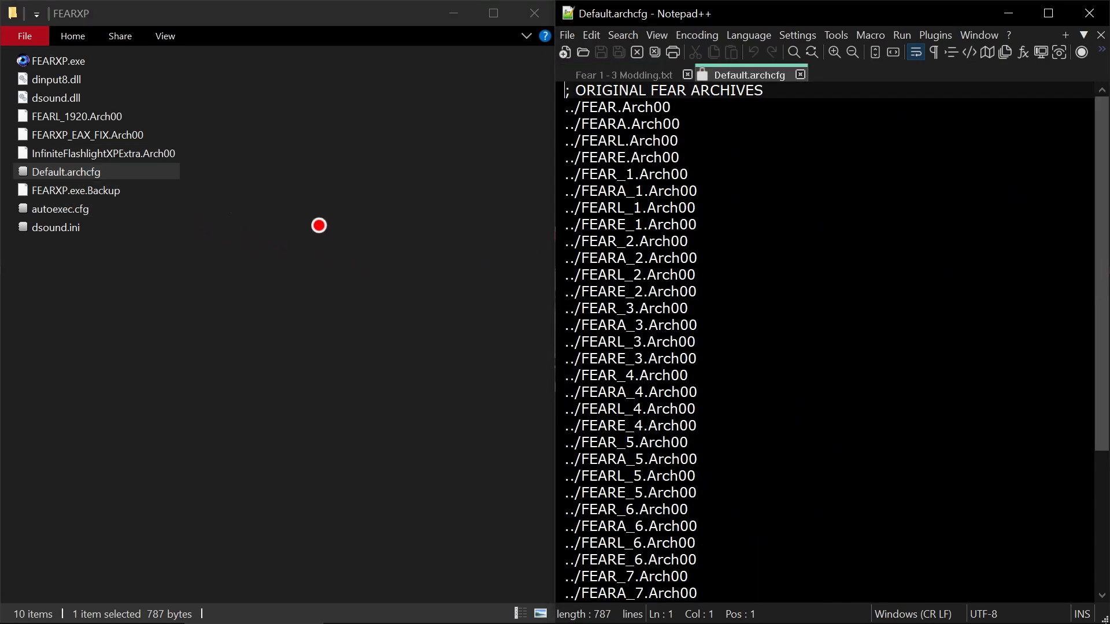
{"action": "scroll", "coordinate": [788, 372], "scroll_direction": "down", "scroll_amount": 4}
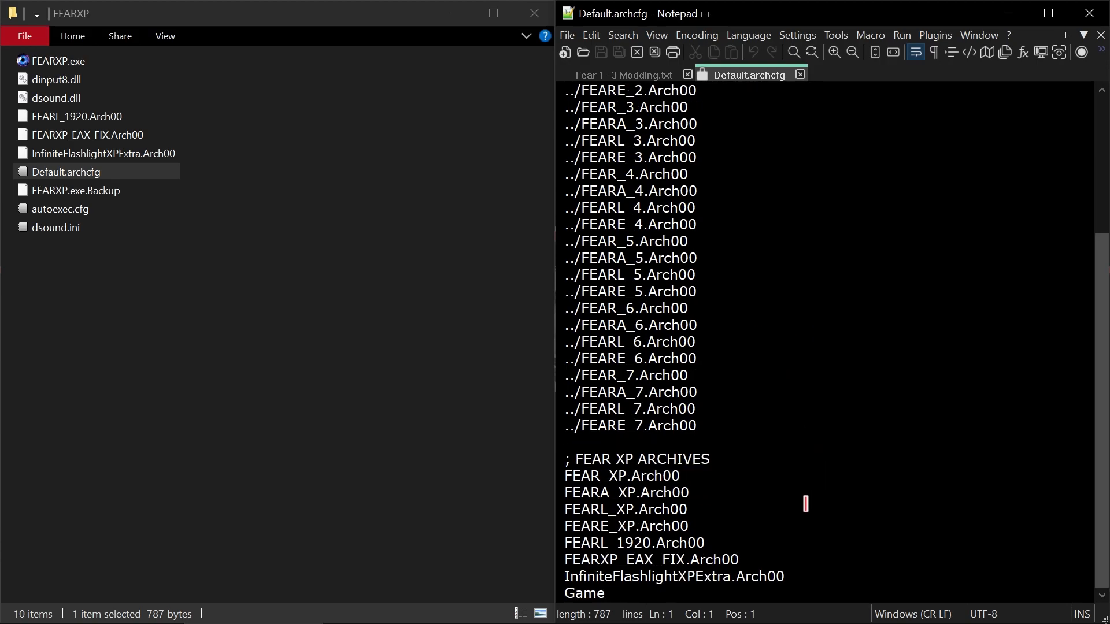
{"action": "left_click_drag", "start_coordinate": [809, 578], "coordinate": [559, 543]}
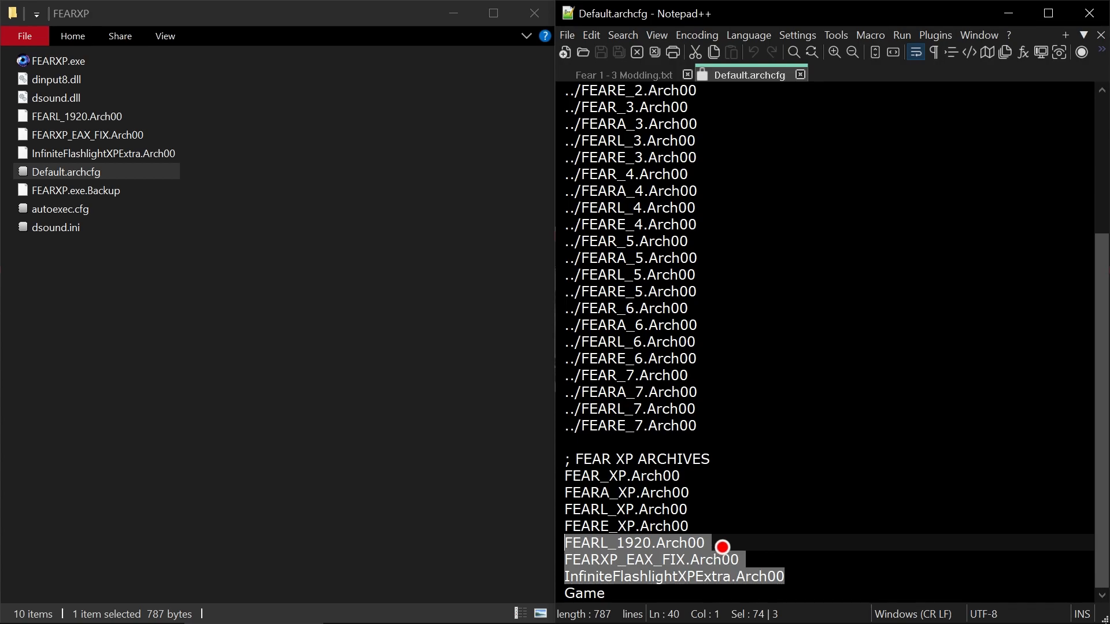
- Highlight the entries from InfiniteFlashlightXPExtra.Arch00 up to FEARE_XP.Arch00, and separately the original content from FEARE_XP.Arch00 up to the first line
{"action": "left_click", "coordinate": [799, 555]}
{"action": "left_click_drag", "start_coordinate": [821, 581], "coordinate": [555, 531]}
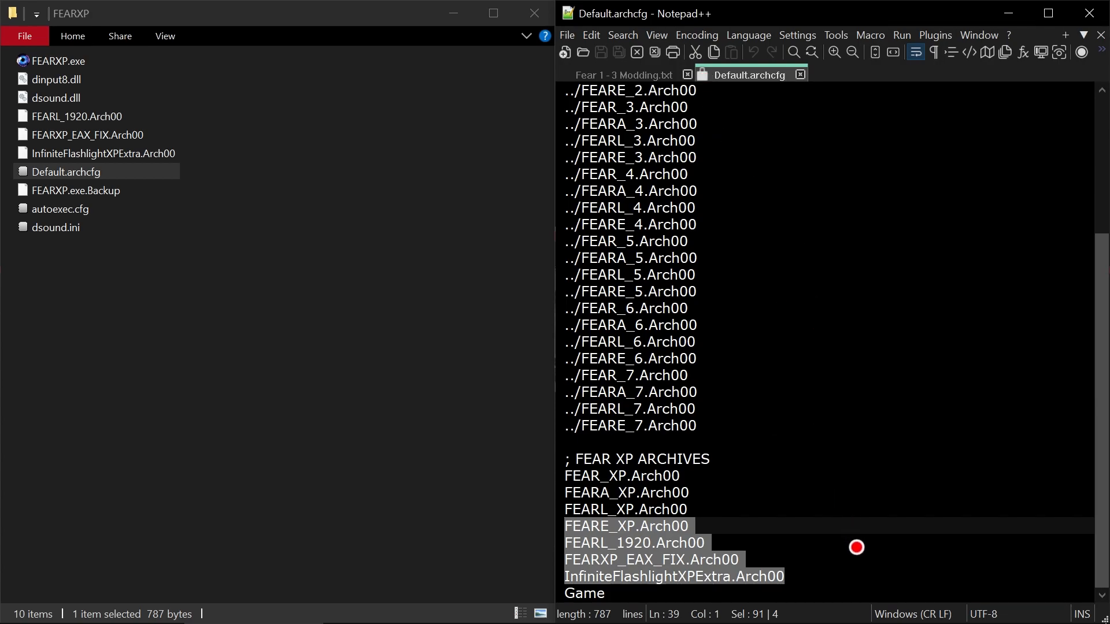
{"action": "left_click", "coordinate": [856, 547]}
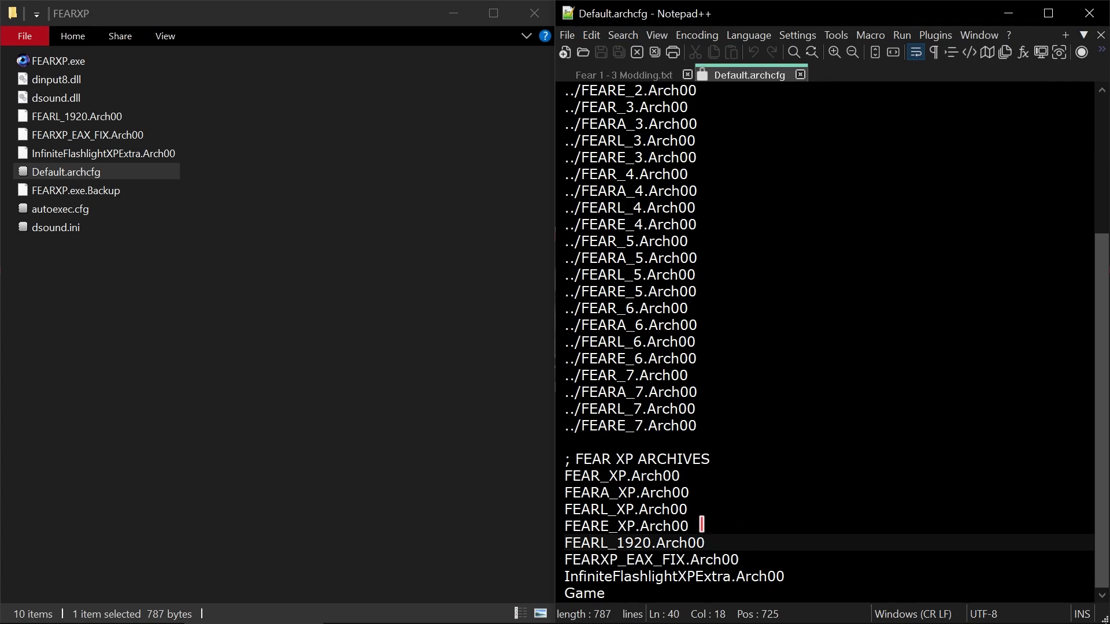
{"action": "left_click_drag", "start_coordinate": [702, 525], "coordinate": [568, 148]}
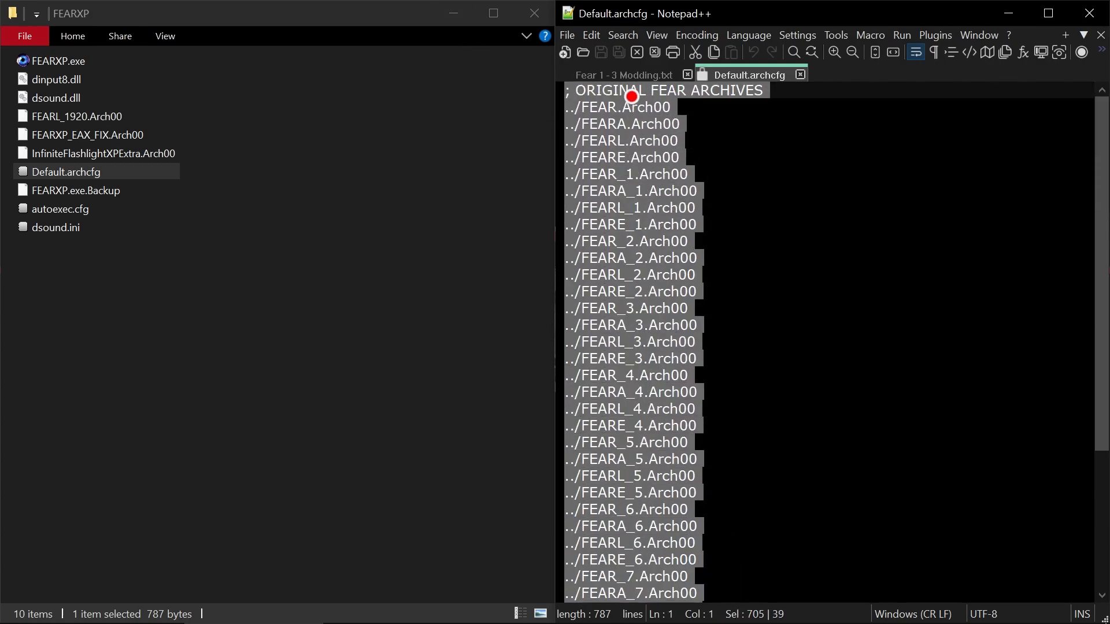
- Highlight the three mod entries from InfiniteFlashlightXPExtra.Arch00 up to FEARL_1920.Arch00, and separately the final Game line, in the FEARXP Default.archcfg
{"action": "scroll", "coordinate": [703, 366], "scroll_direction": "down", "scroll_amount": 4}
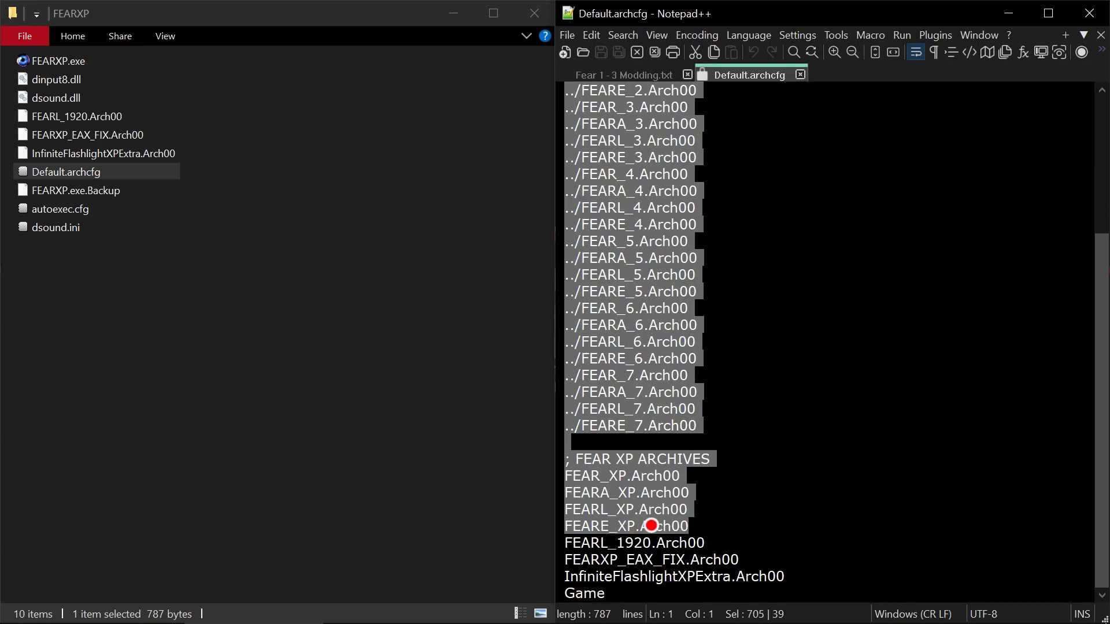
{"action": "left_click", "coordinate": [701, 526]}
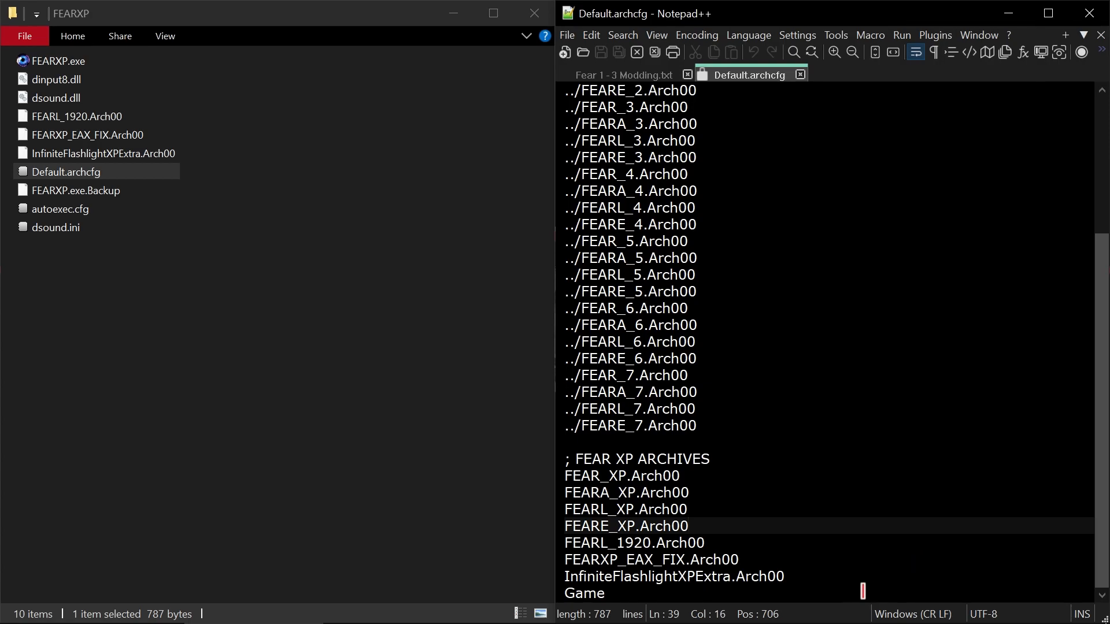
{"action": "left_click_drag", "start_coordinate": [805, 575], "coordinate": [559, 543]}
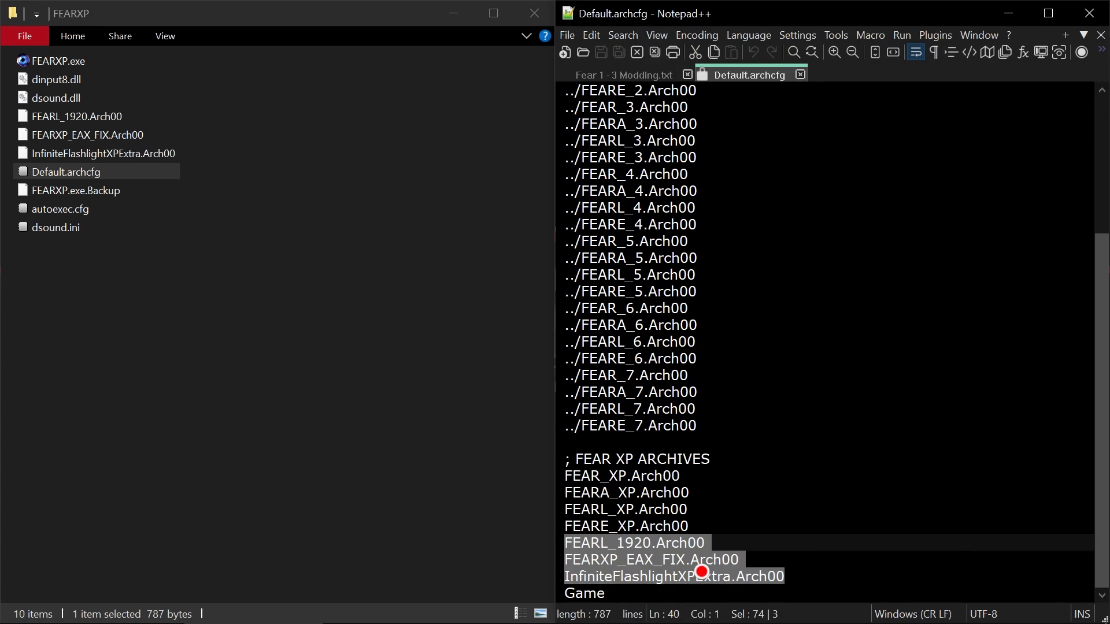
{"action": "left_click", "coordinate": [807, 569]}
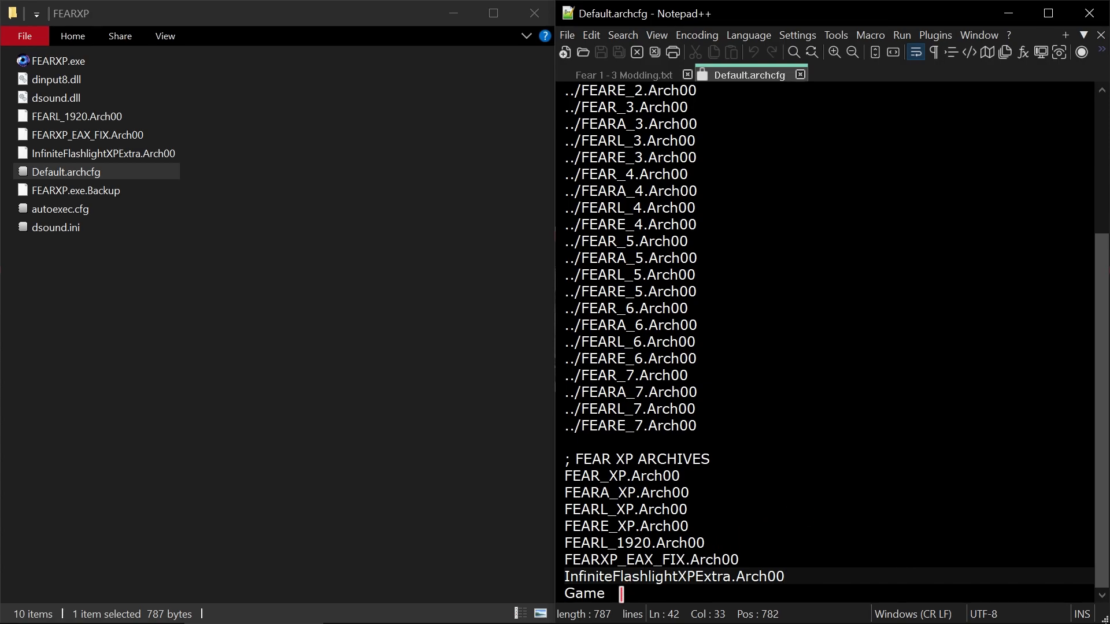
{"action": "left_click_drag", "start_coordinate": [607, 594], "coordinate": [558, 592]}
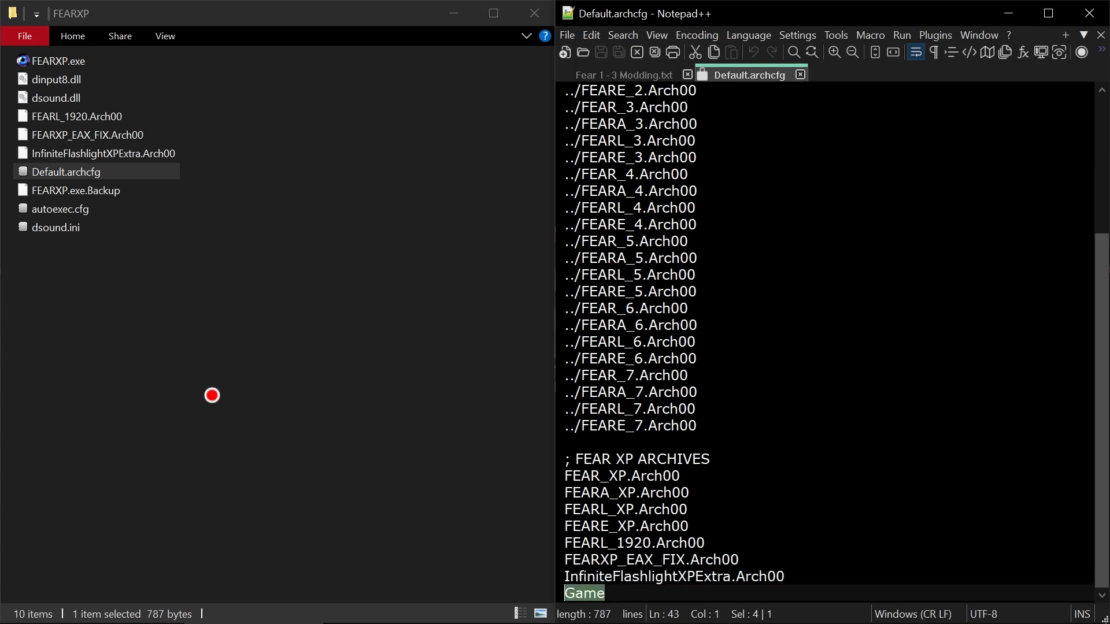
- Open Default.archcfg from the FEAR folder, highlight its entries from InfiniteFlashlightExtra.Arch00 up to FEARE_7.Arch00, and close it
{"action": "left_click", "coordinate": [444, 616]}
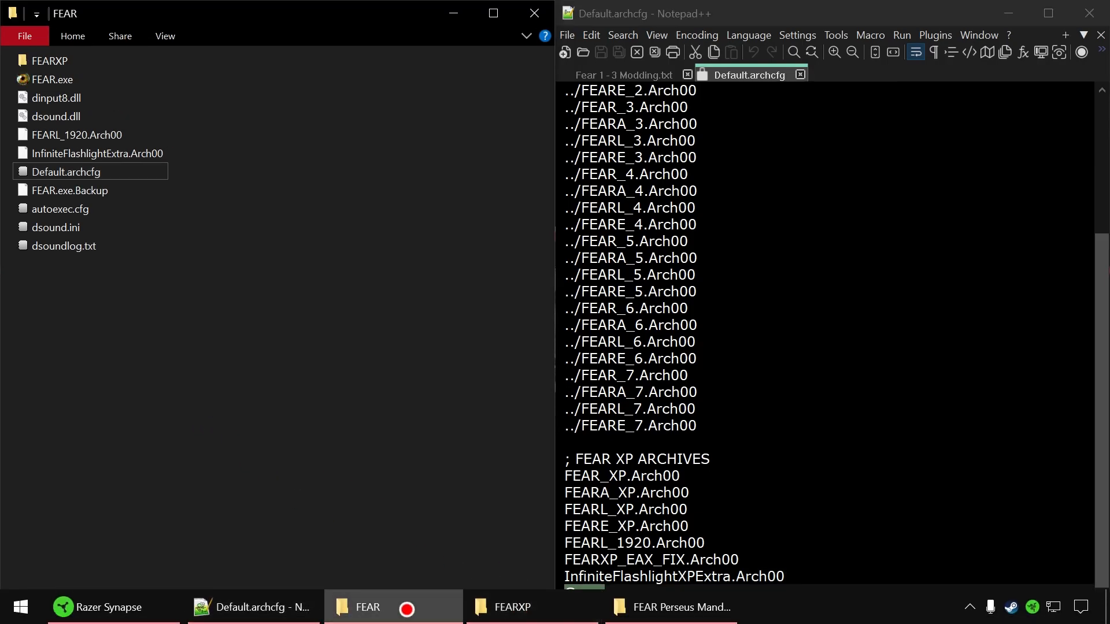
{"action": "double_click", "coordinate": [94, 172]}
{"action": "scroll", "coordinate": [826, 477], "scroll_direction": "down", "scroll_amount": 3}
{"action": "left_click_drag", "start_coordinate": [792, 593], "coordinate": [529, 493]}
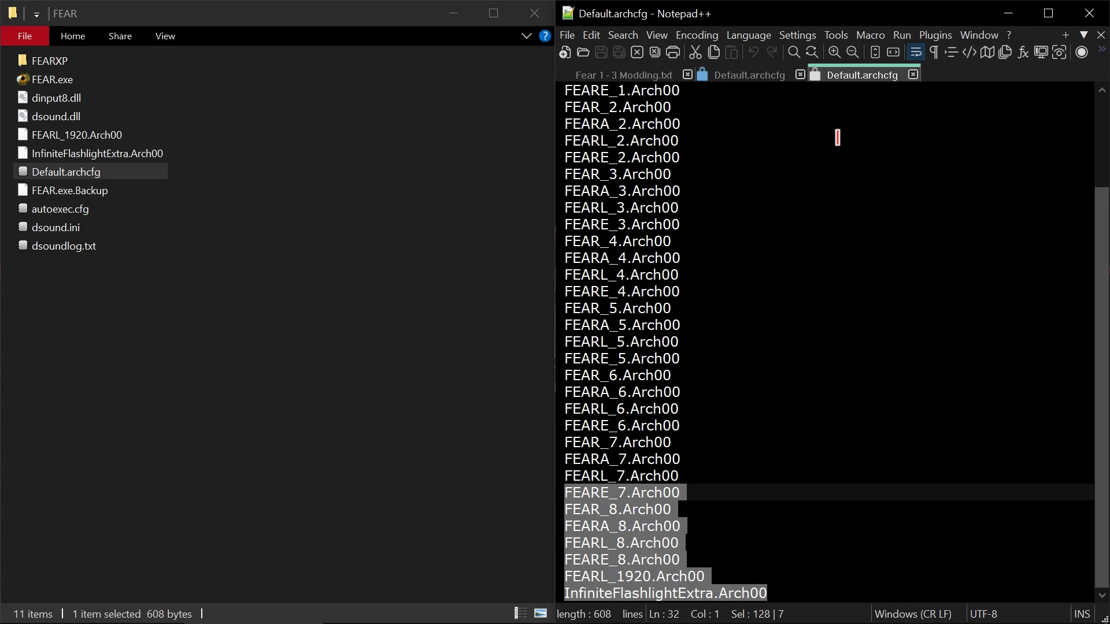
{"action": "left_click", "coordinate": [912, 74]}
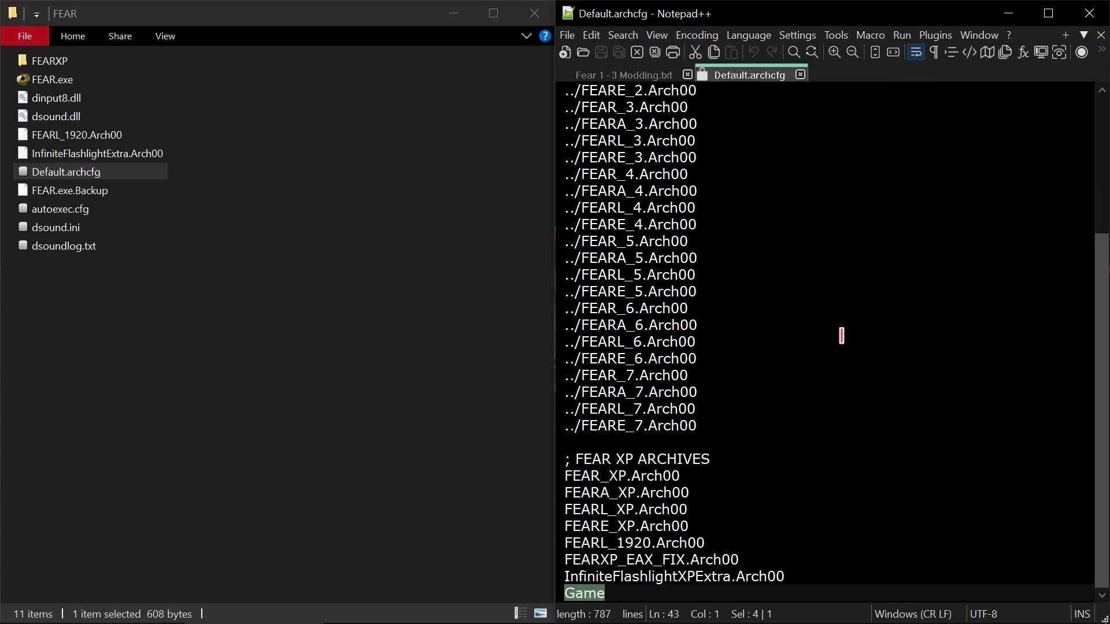
- Highlight the Game line and the three mod entries above it again, and close the FEARXP Default.archcfg
{"action": "left_click", "coordinate": [824, 581]}
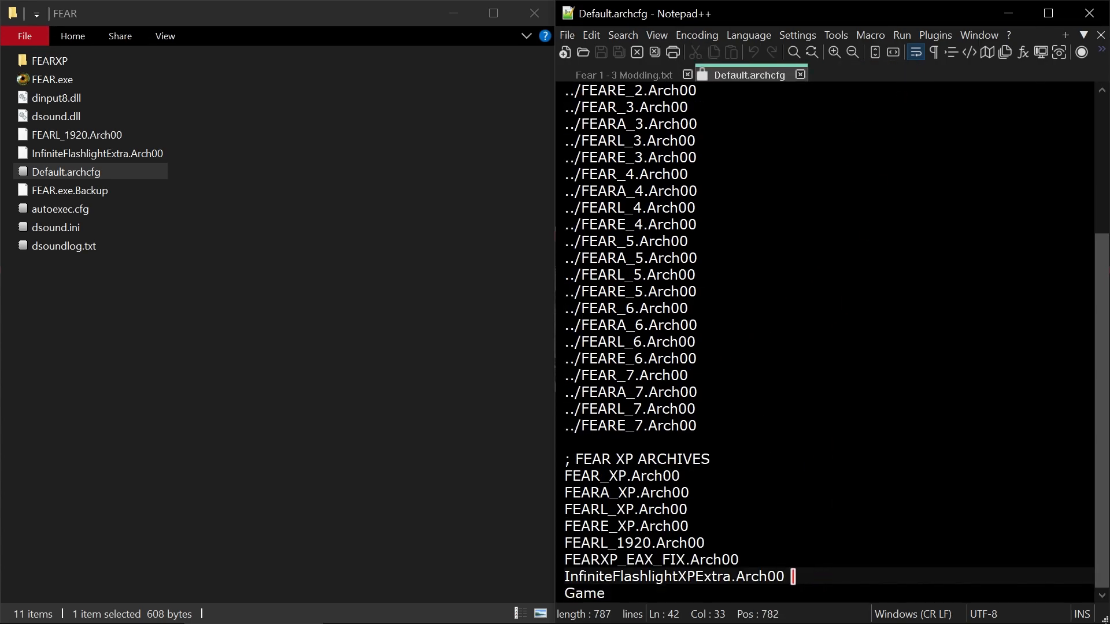
{"action": "left_click_drag", "start_coordinate": [609, 597], "coordinate": [565, 596]}
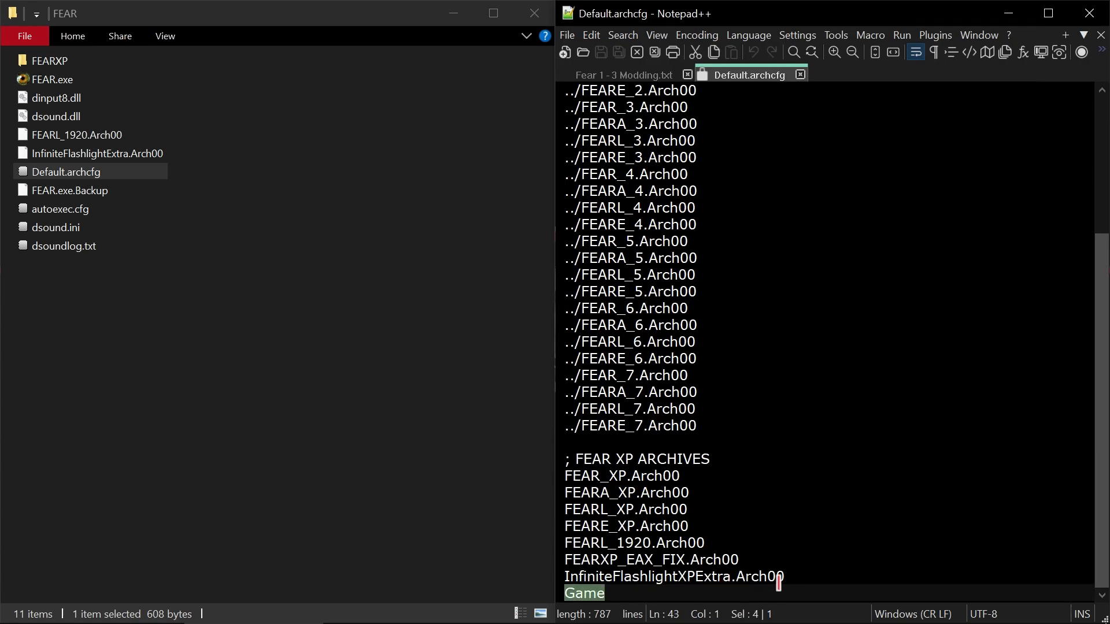
{"action": "left_click_drag", "start_coordinate": [809, 573], "coordinate": [570, 541]}
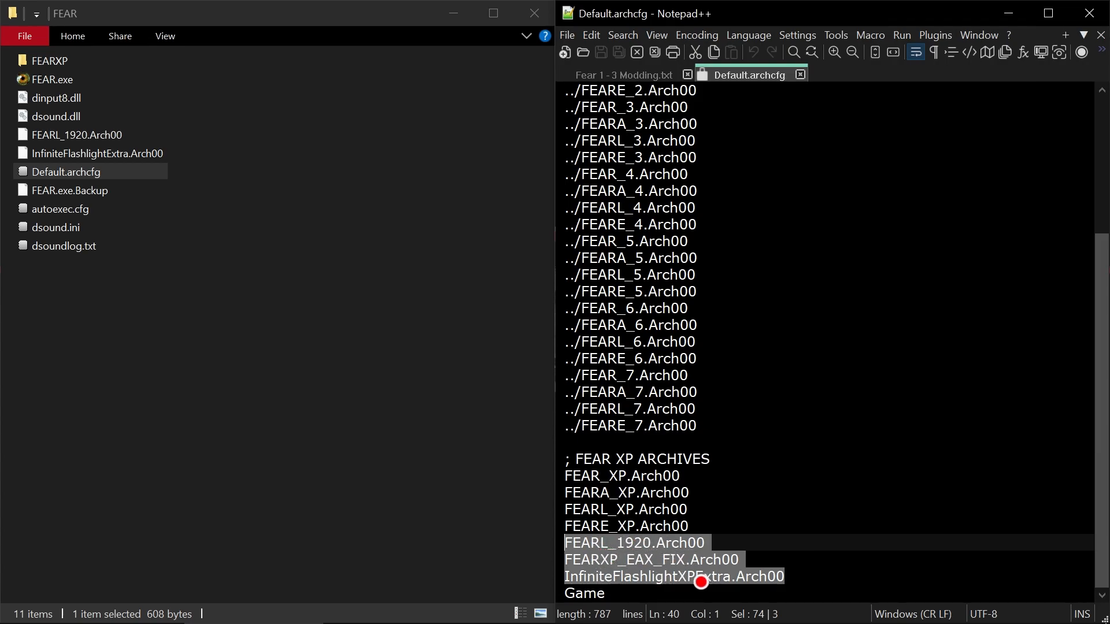
{"action": "left_click", "coordinate": [798, 579]}
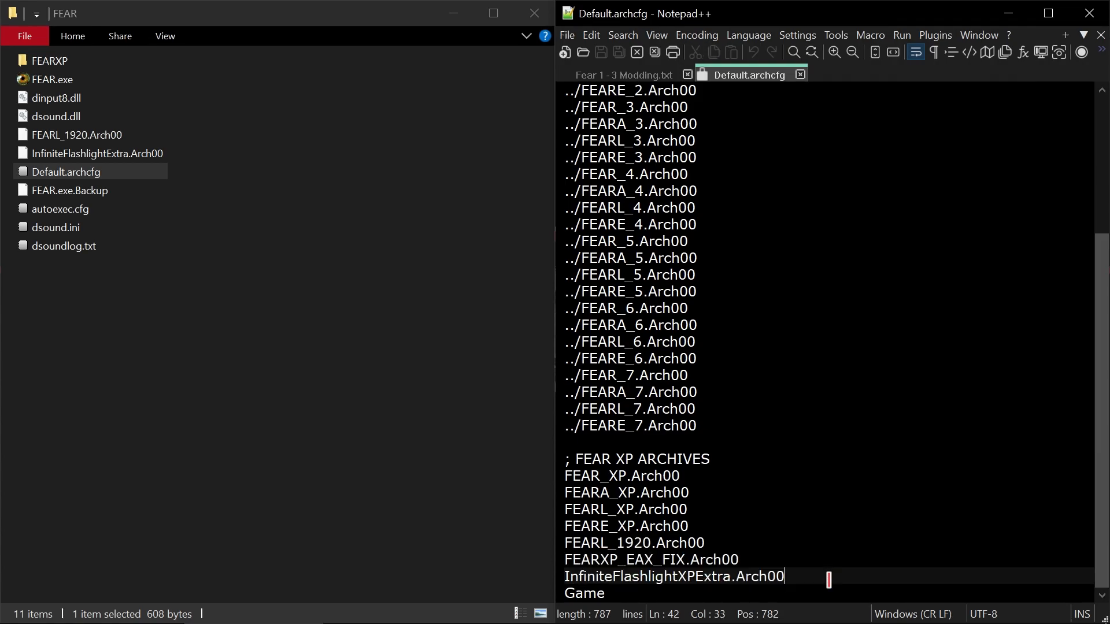
{"action": "left_click", "coordinate": [827, 587]}
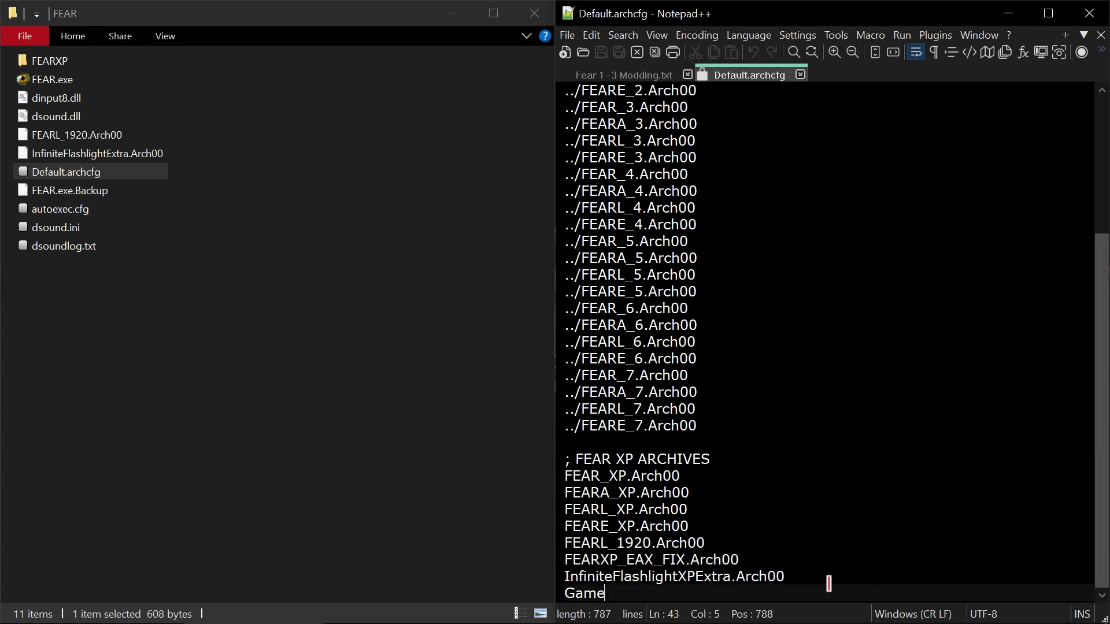
{"action": "left_click", "coordinate": [800, 74]}
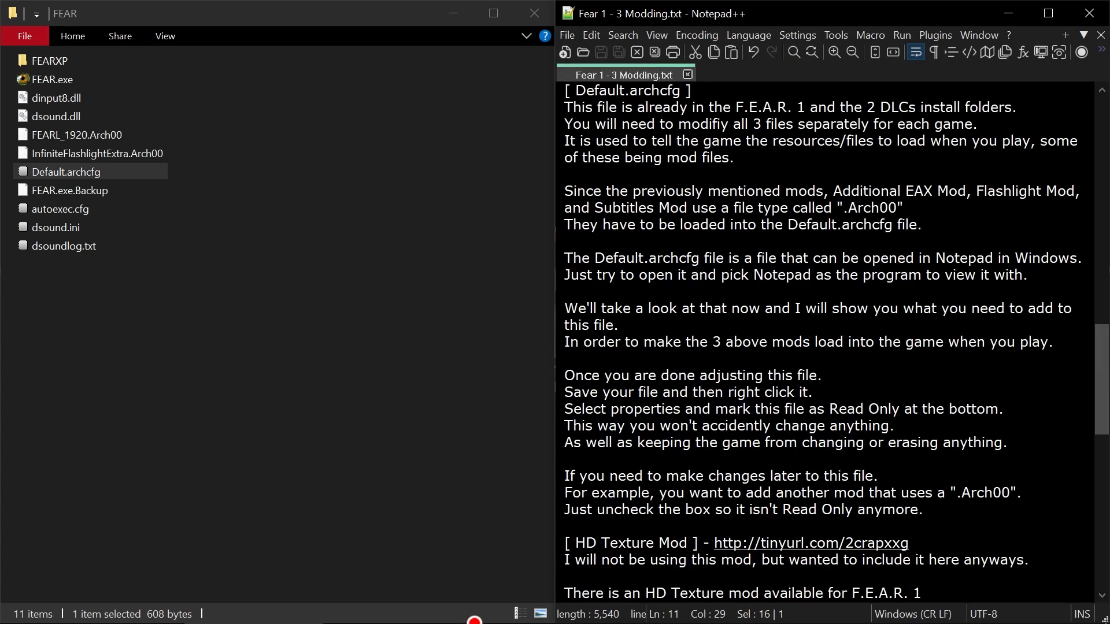
- Bring up the FEAR Perseus Mandate folder, select InfiniteFlashlightPMExtra.Arch00, and open the folder's Default.archcfg
{"action": "left_click", "coordinate": [673, 610]}
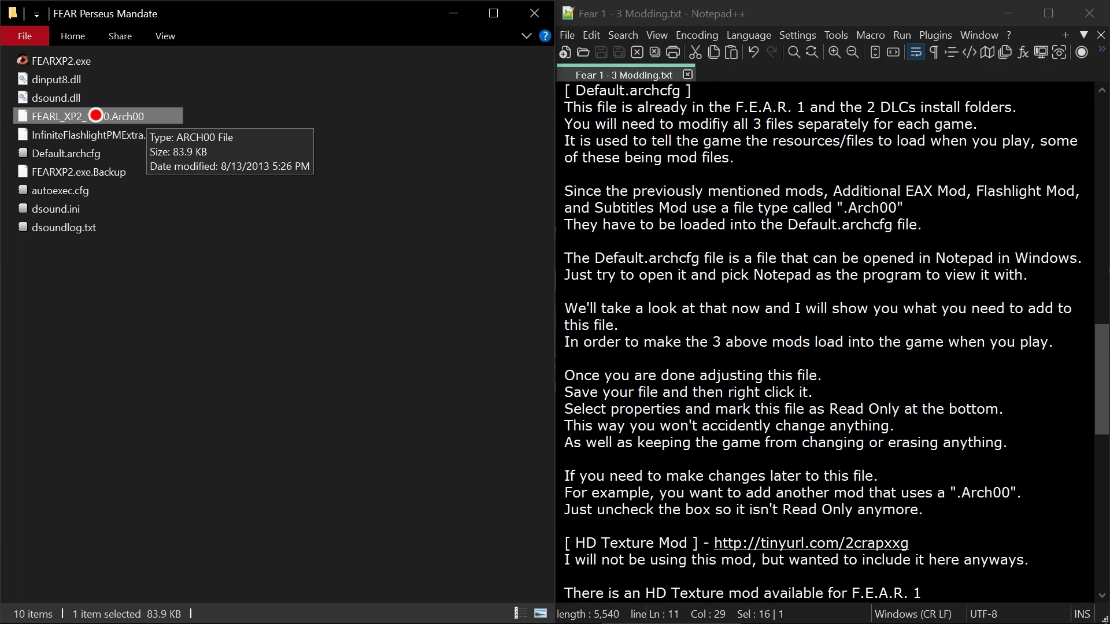
{"action": "left_click", "coordinate": [161, 134]}
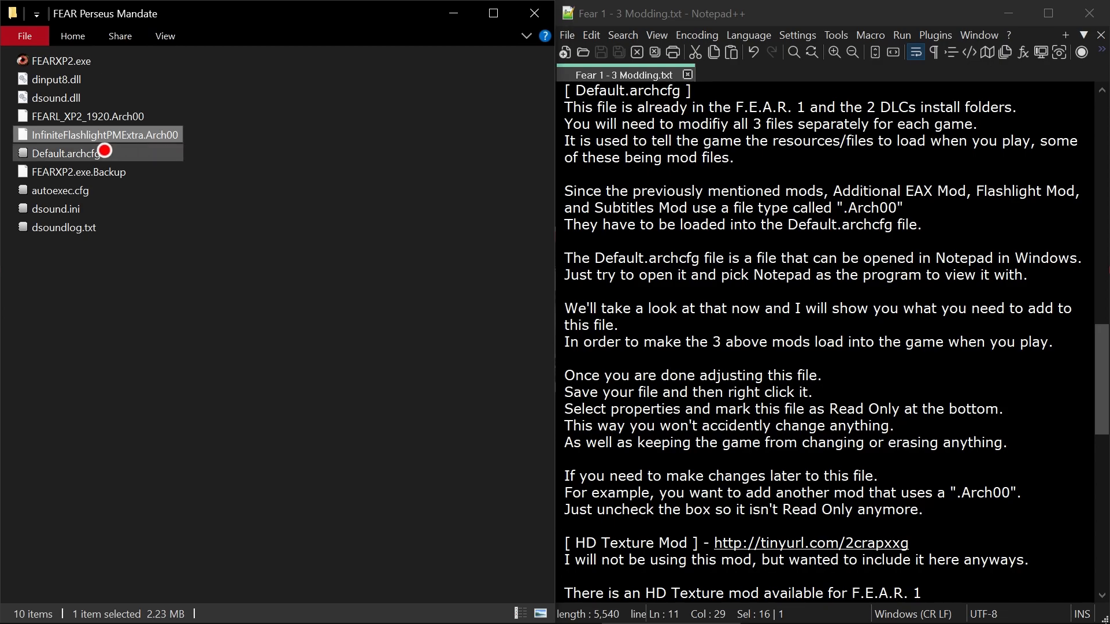
{"action": "double_click", "coordinate": [104, 150]}
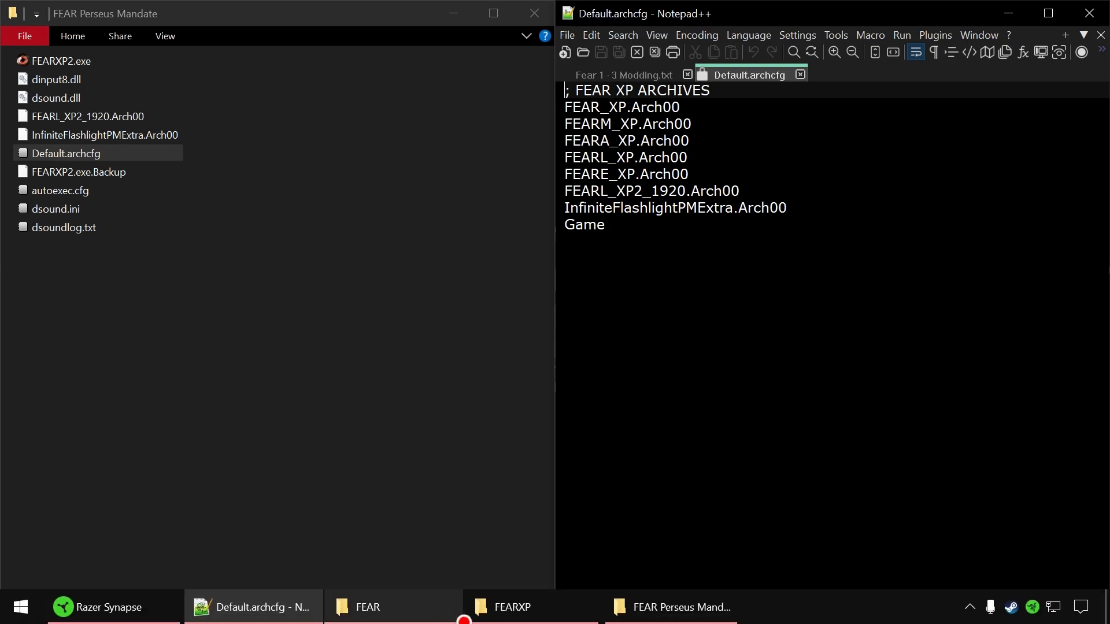
- Open the FEARXP folder's Default.archcfg alongside for comparison and highlight FEAR_XP.Arch00 in the Perseus Mandate copy
{"action": "left_click", "coordinate": [502, 611]}
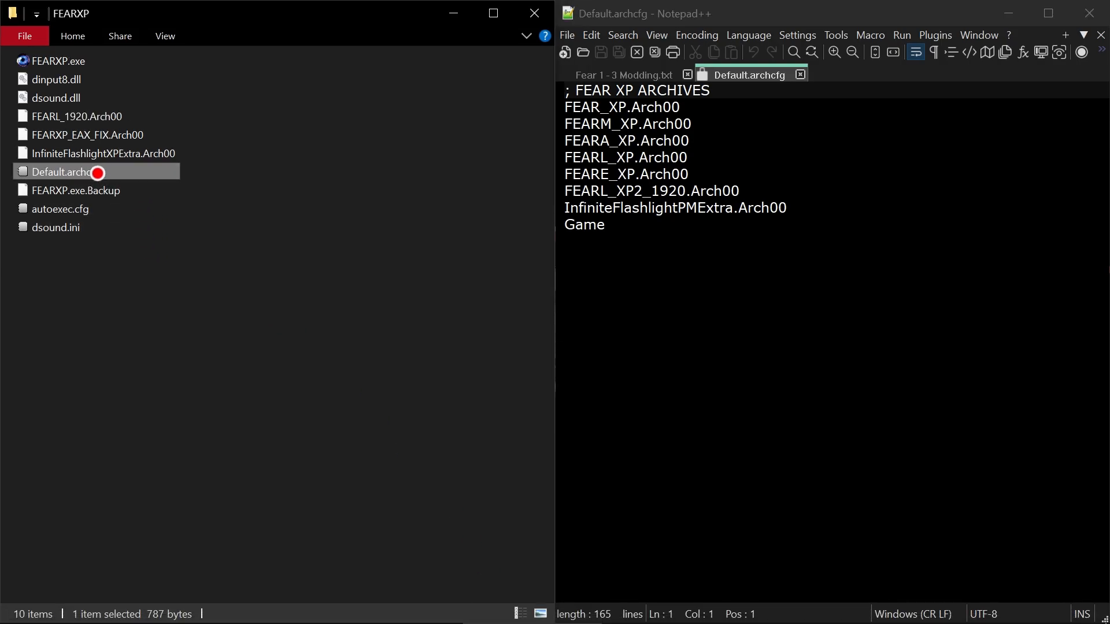
{"action": "double_click", "coordinate": [94, 171]}
{"action": "scroll", "coordinate": [841, 356], "scroll_direction": "down", "scroll_amount": 4}
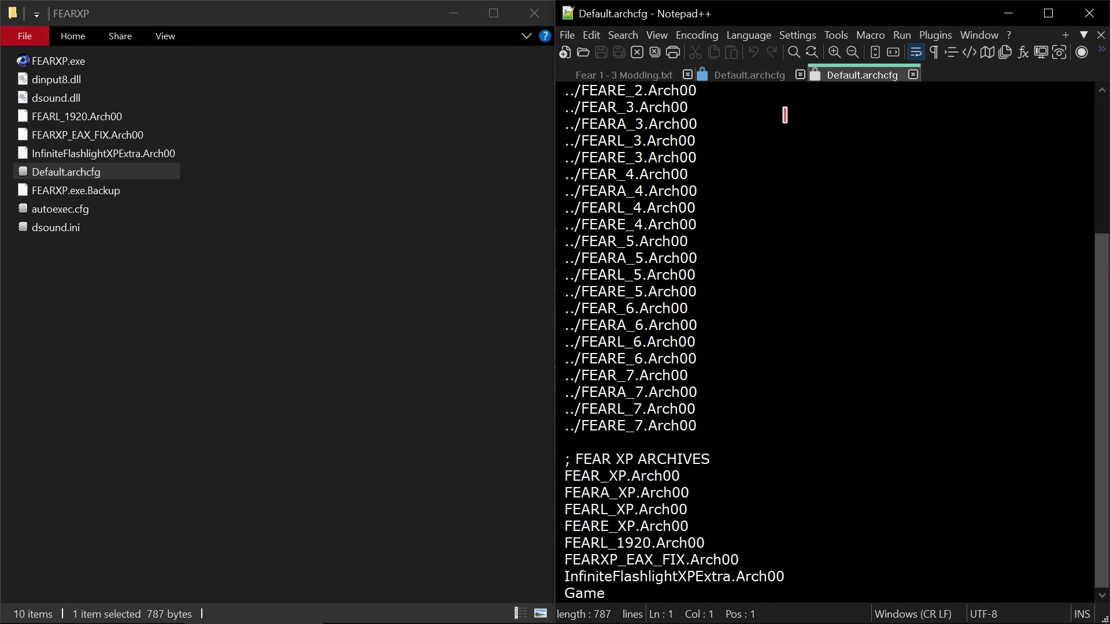
{"action": "left_click", "coordinate": [763, 81]}
{"action": "left_click_drag", "start_coordinate": [704, 105], "coordinate": [545, 106]}
- Compare both Default.archcfg files, highlight FEARL_XP2_1920.Arch00 in the Perseus Mandate copy, and close the FEARXP copy
{"action": "left_click", "coordinate": [856, 76]}
{"action": "left_click", "coordinate": [771, 76]}
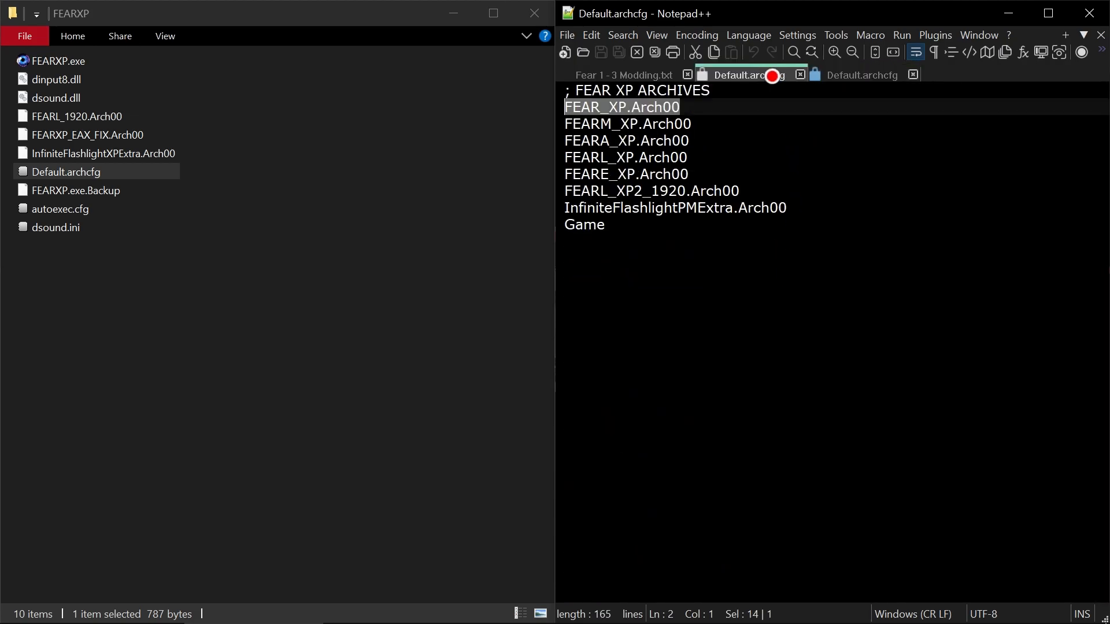
{"action": "left_click", "coordinate": [848, 73]}
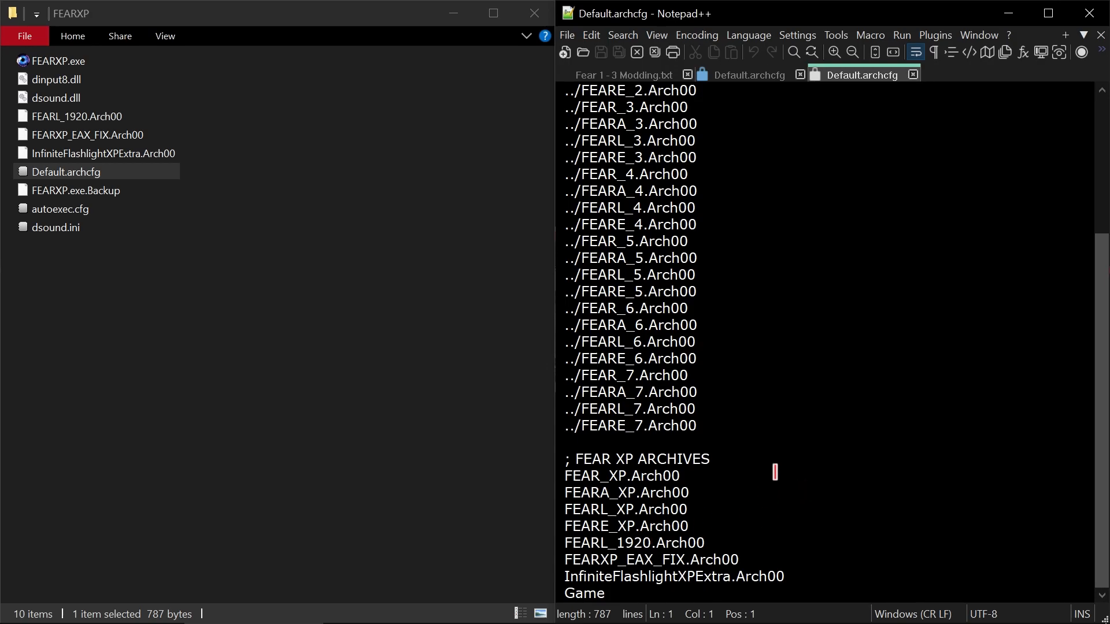
{"action": "left_click", "coordinate": [746, 75]}
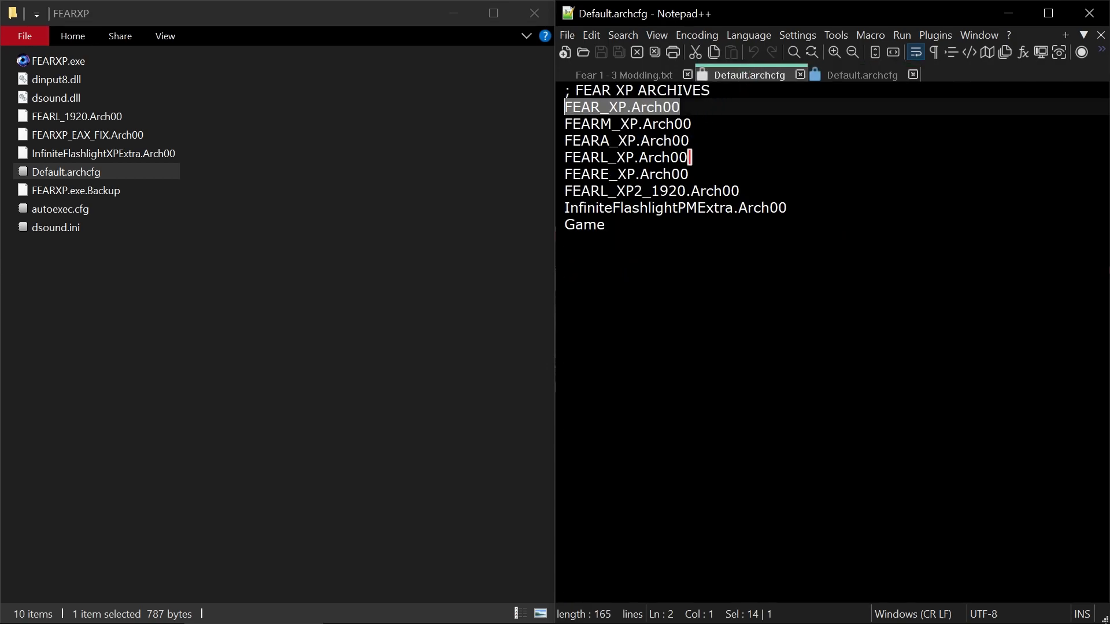
{"action": "left_click_drag", "start_coordinate": [742, 192], "coordinate": [565, 189]}
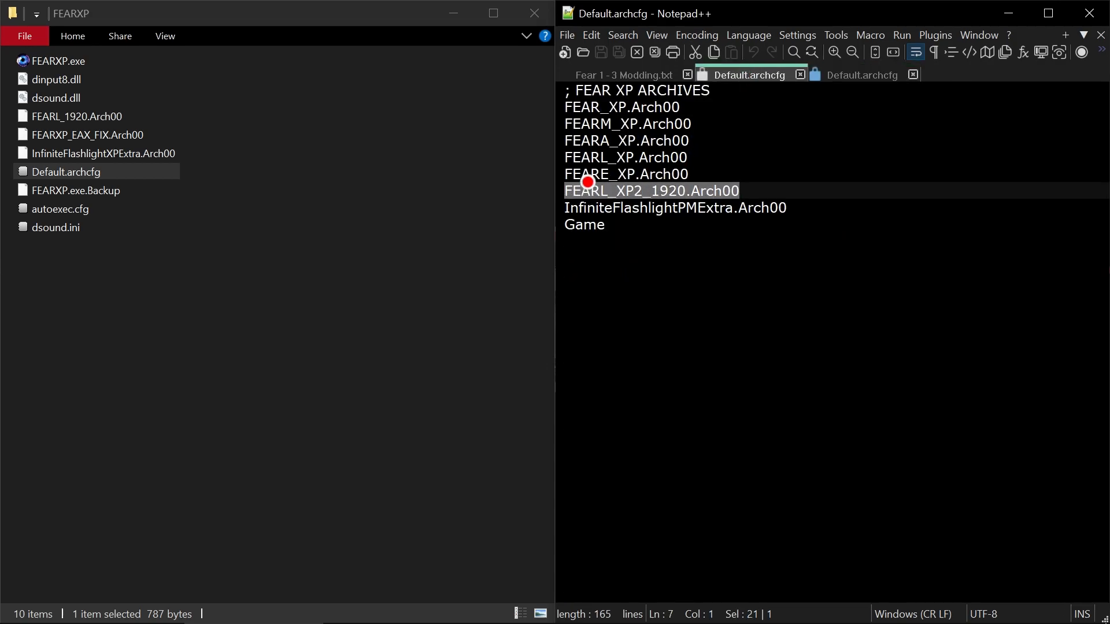
{"action": "left_click", "coordinate": [917, 75]}
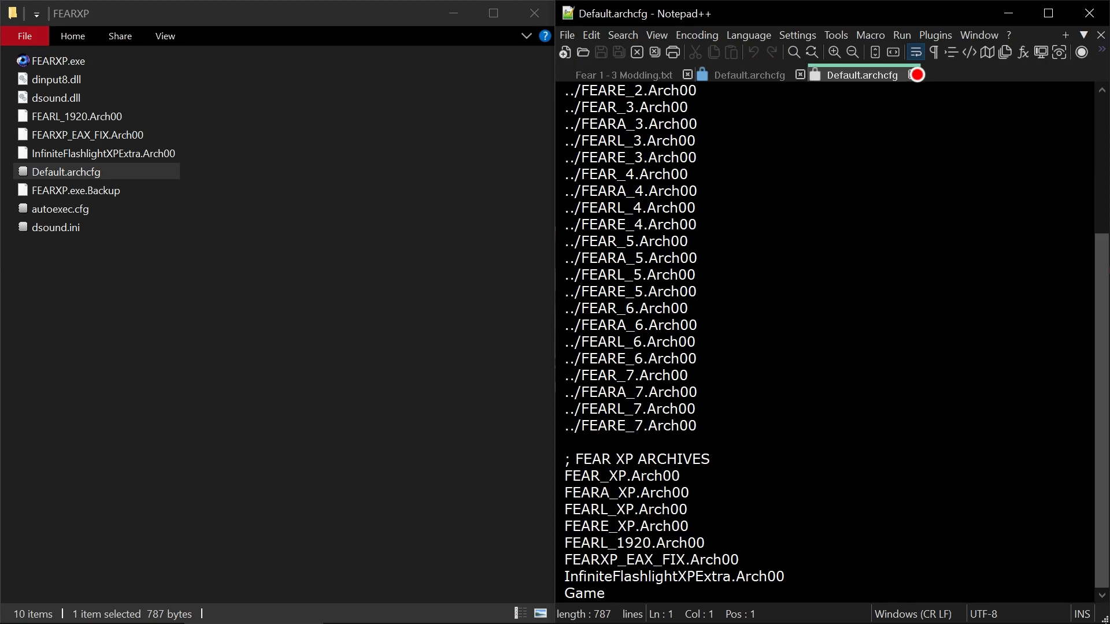
{"action": "left_click", "coordinate": [917, 74]}
- Highlight the original entries from FEARE_XP.Arch00 up to FEAR_XP.Arch00, and separately the FEARL_XP2_1920.Arch00 mod entry
{"action": "left_click", "coordinate": [689, 174]}
{"action": "left_click_drag", "start_coordinate": [679, 172], "coordinate": [565, 108]}
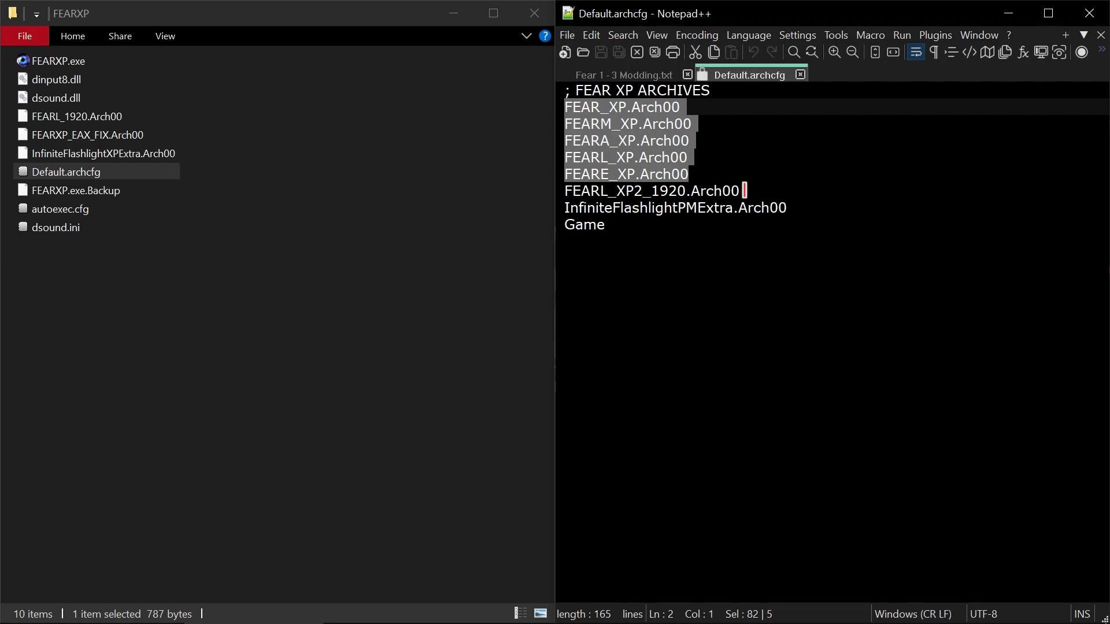
{"action": "left_click_drag", "start_coordinate": [743, 191], "coordinate": [553, 191]}
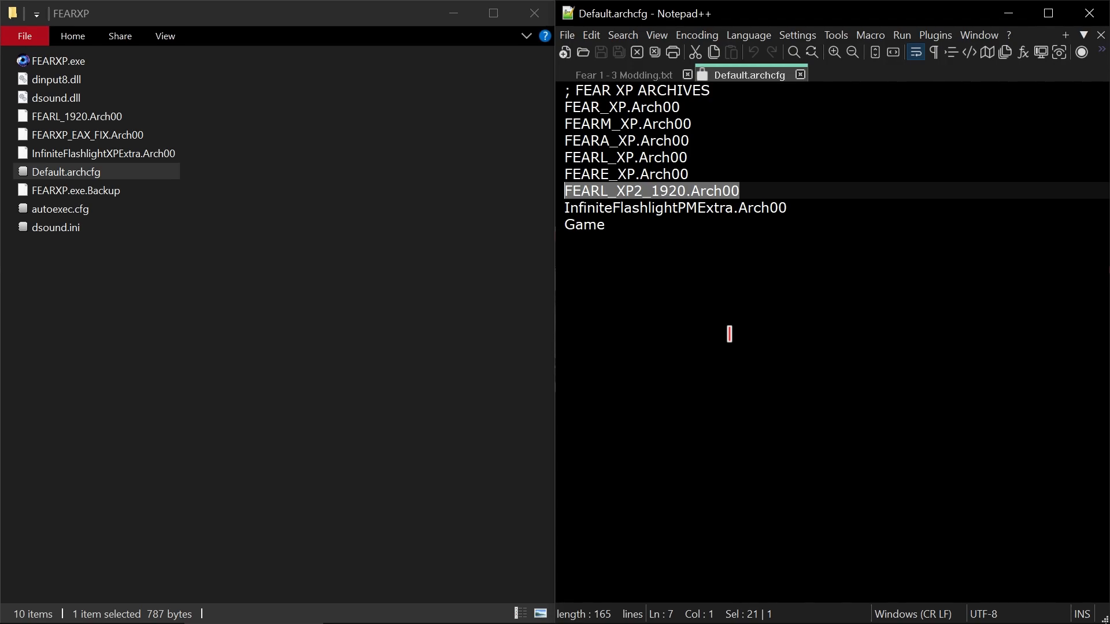
- Bring the FEAR Perseus Mandate folder back up and close its Default.archcfg in the editor
{"action": "left_click", "coordinate": [630, 606]}
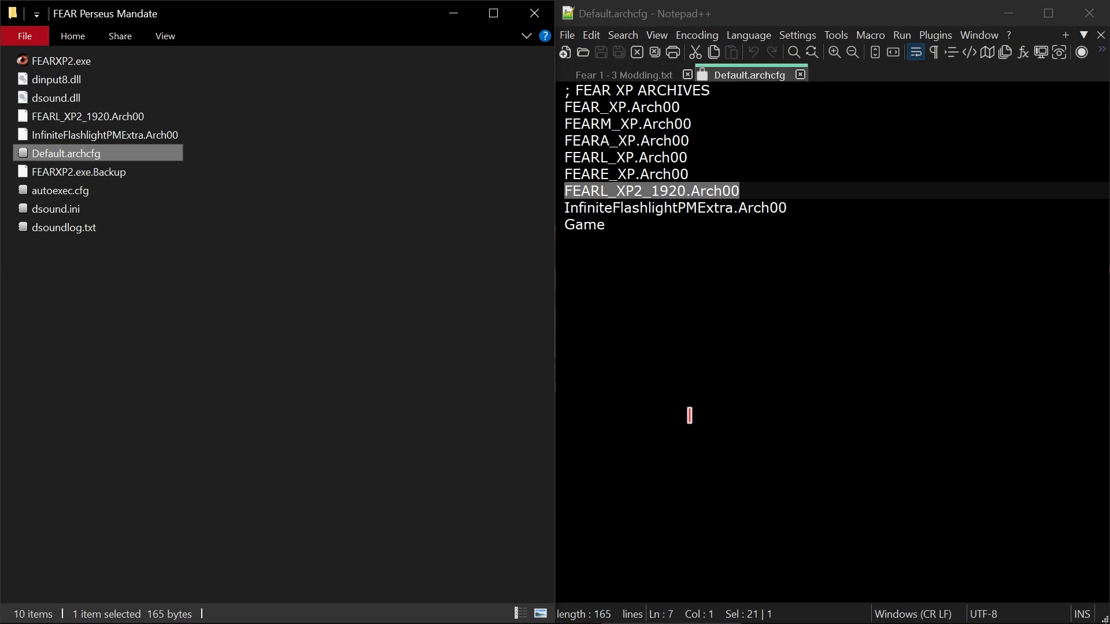
{"action": "left_click", "coordinate": [722, 172]}
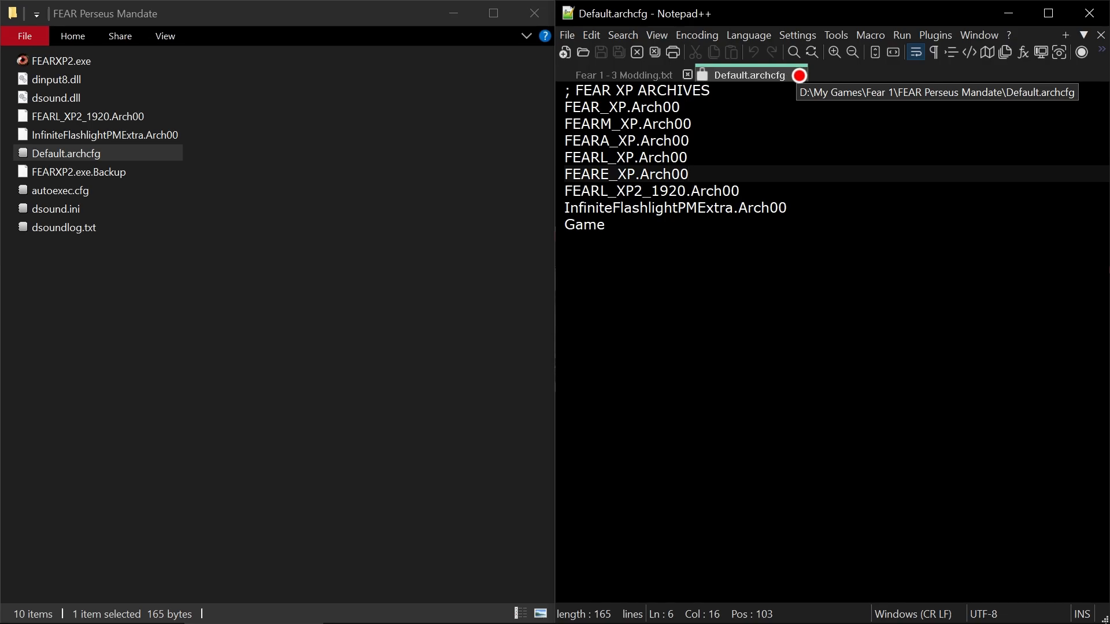
{"action": "left_click", "coordinate": [797, 73]}
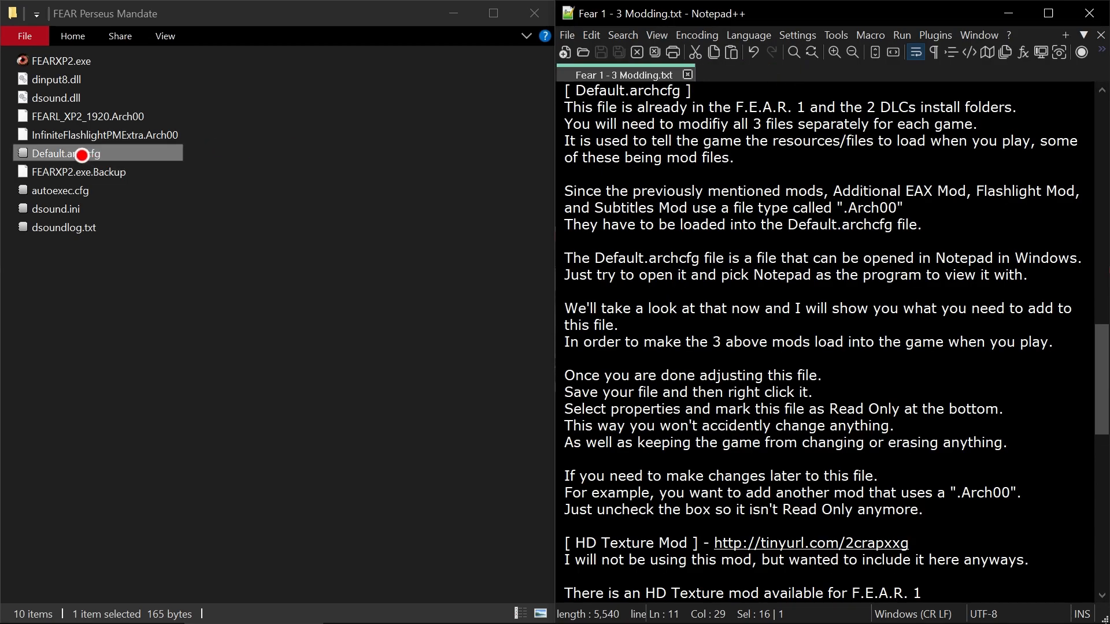
- Reopen the Perseus Mandate Default.archcfg, highlight FEARL_XP2_1920.Arch00 and InfiniteFlashlightPMExtra.Arch00 separately and together, and close the file
{"action": "double_click", "coordinate": [82, 155]}
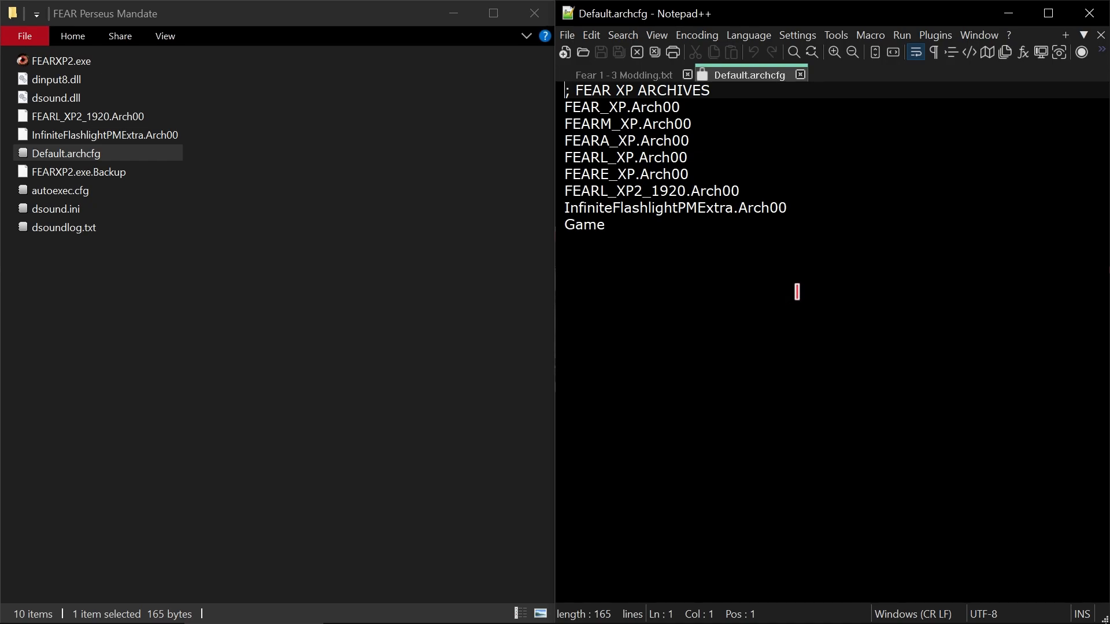
{"action": "left_click_drag", "start_coordinate": [777, 191], "coordinate": [543, 194]}
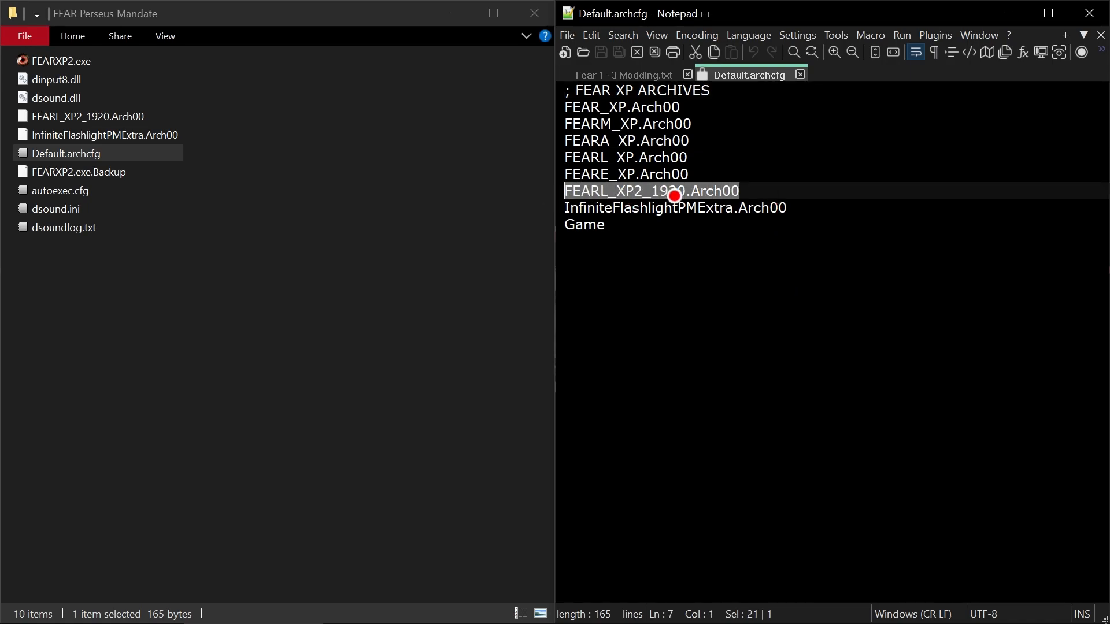
{"action": "left_click_drag", "start_coordinate": [789, 208], "coordinate": [561, 209]}
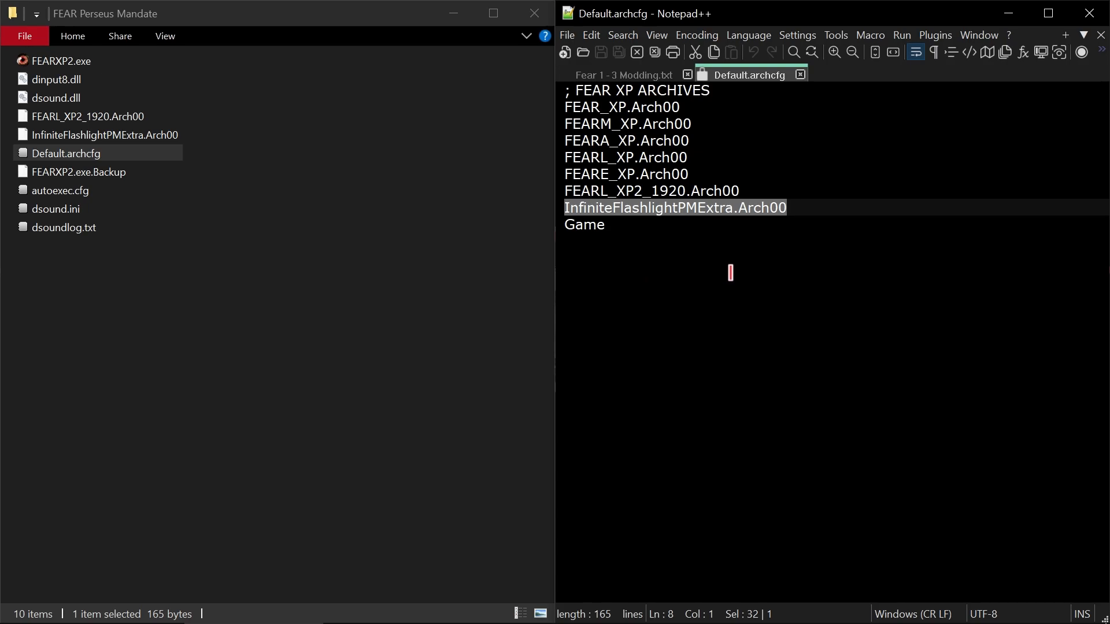
{"action": "left_click", "coordinate": [611, 227]}
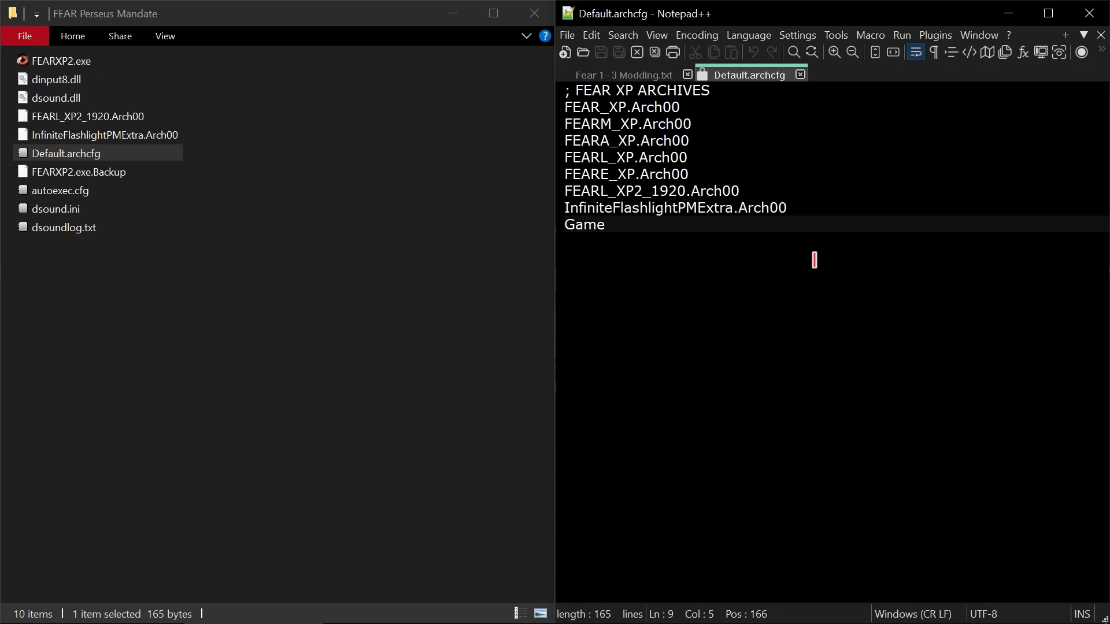
{"action": "left_click_drag", "start_coordinate": [805, 210], "coordinate": [515, 190]}
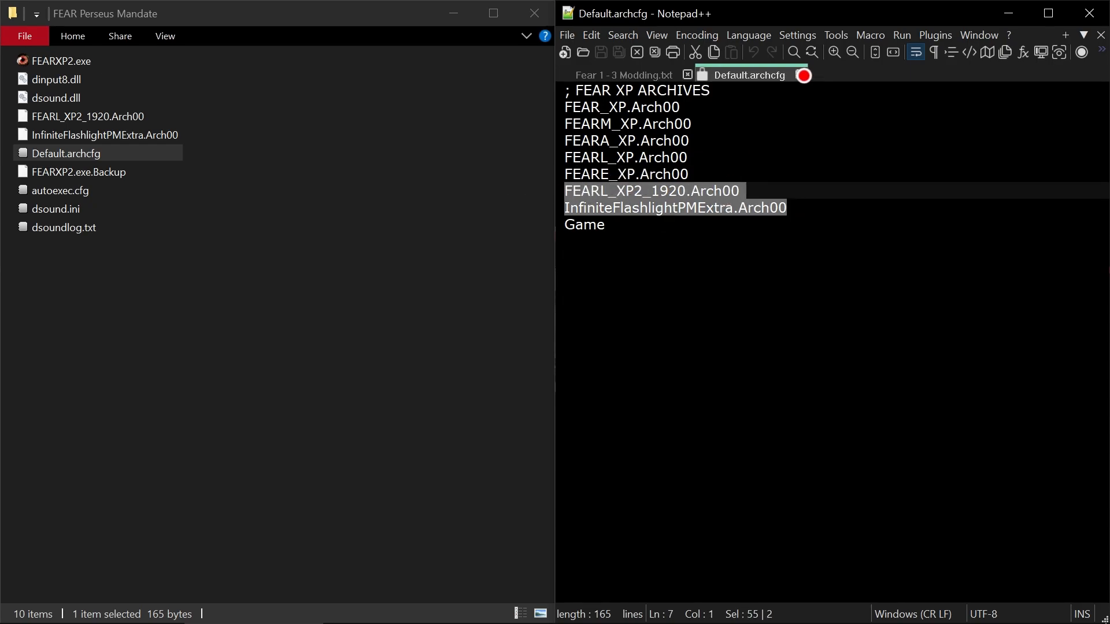
{"action": "left_click", "coordinate": [801, 75]}
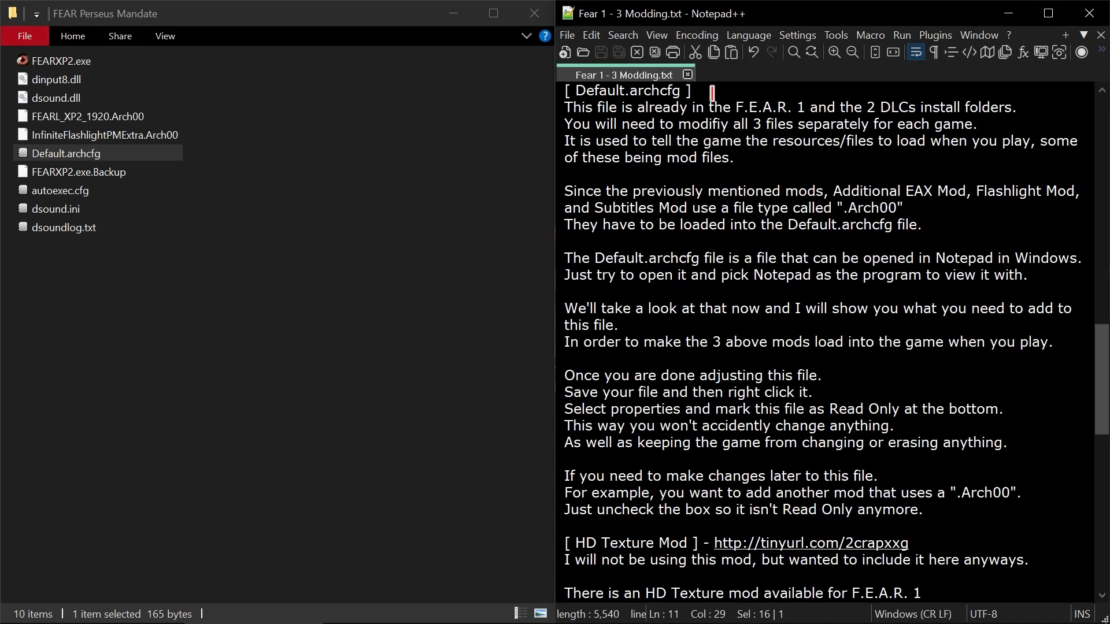
- Bring the base game's FEAR folder window to the front and clear its file selection
{"action": "left_click", "coordinate": [352, 197]}
{"action": "mouse_move", "coordinate": [557, 621]}
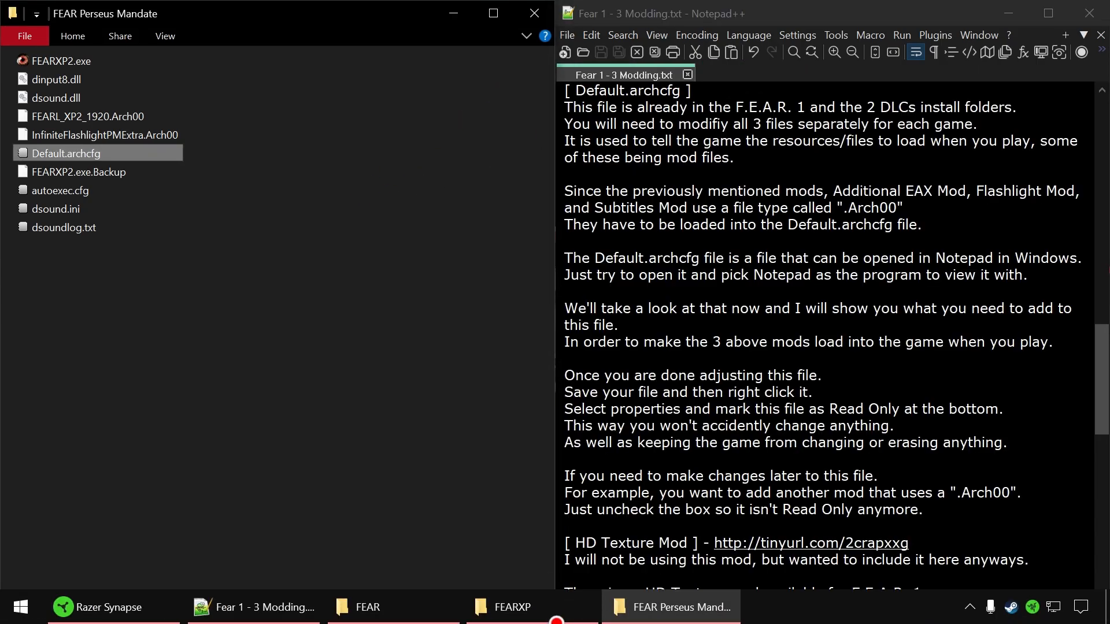
{"action": "left_click", "coordinate": [643, 604]}
{"action": "left_click", "coordinate": [575, 612]}
{"action": "left_click", "coordinate": [558, 613]}
{"action": "left_click", "coordinate": [415, 606]}
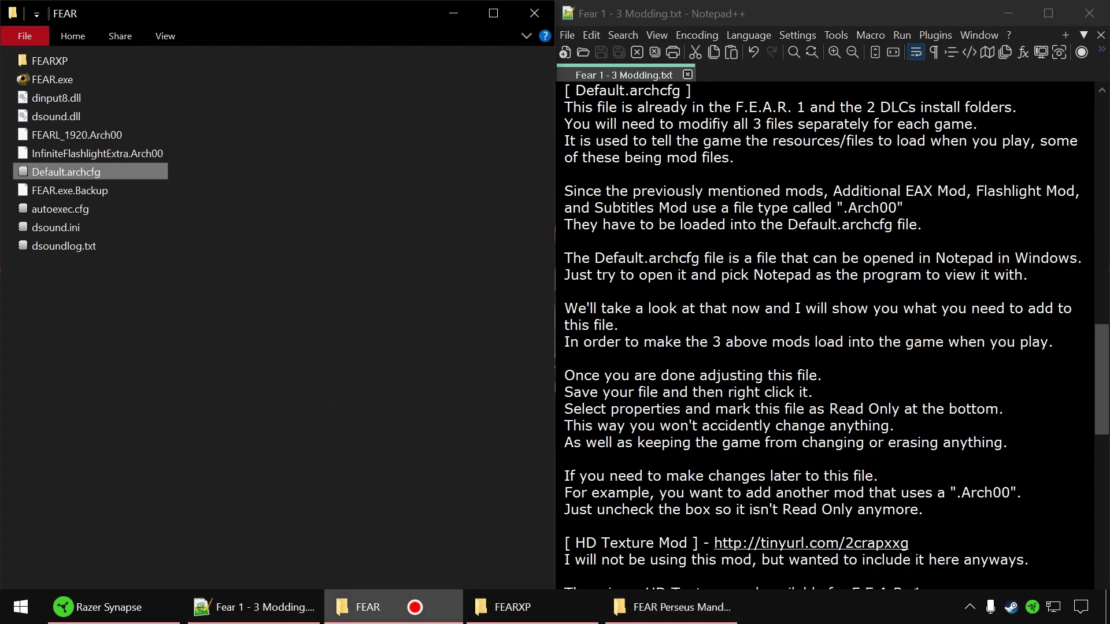
{"action": "left_click", "coordinate": [415, 607]}
{"action": "left_click", "coordinate": [415, 607]}
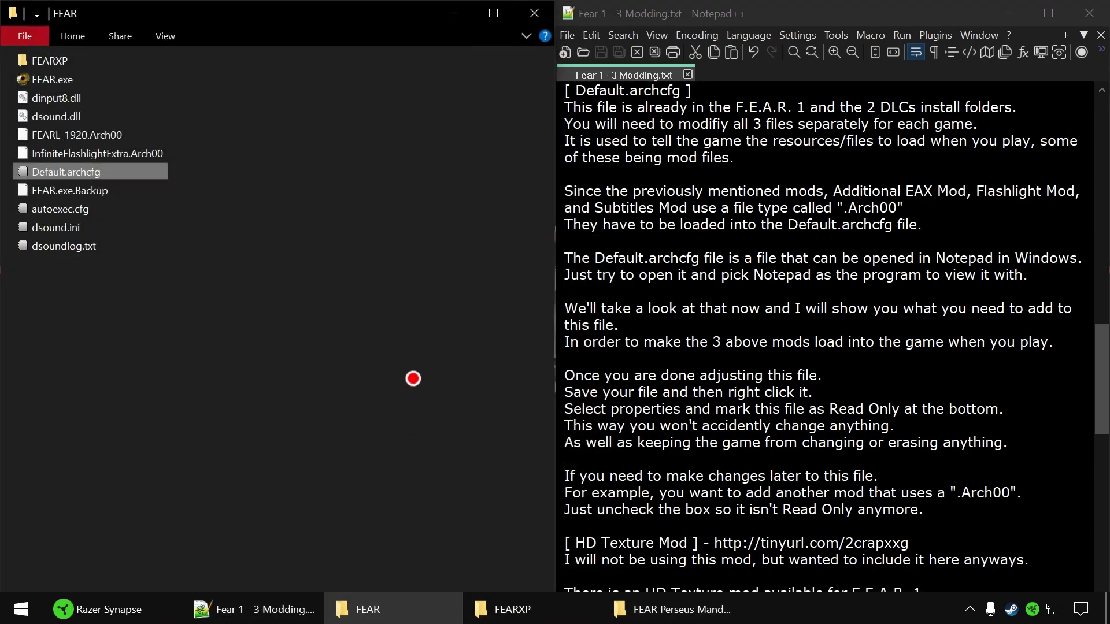
{"action": "left_click", "coordinate": [414, 364]}
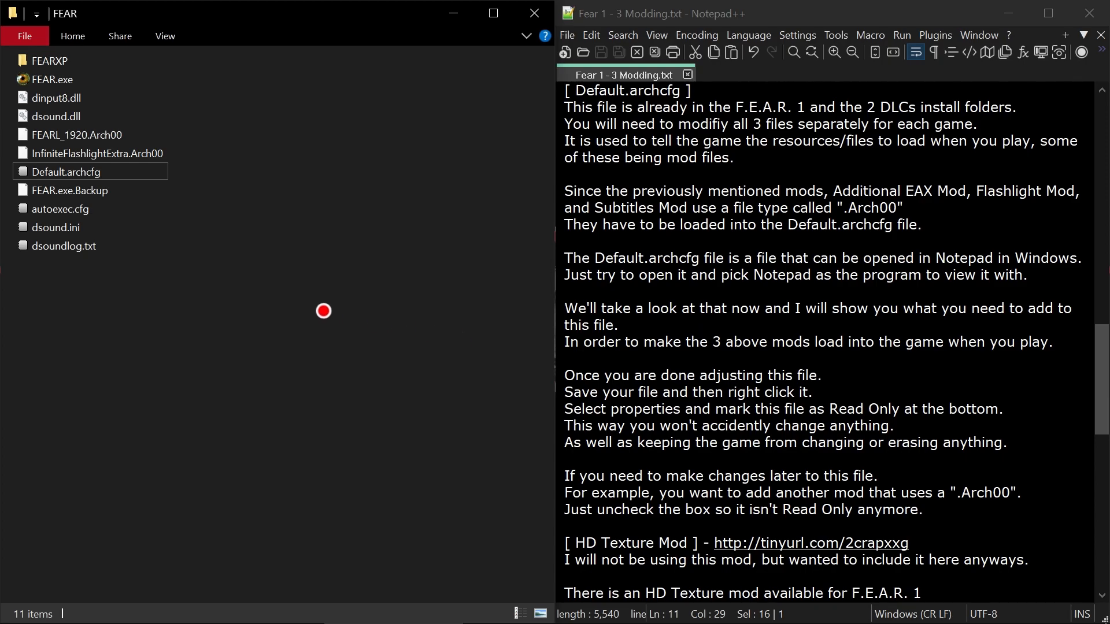
- Show the properties of Default.archcfg in the FEAR folder, with the dialog moved clear of the file list, to examine its Read-only attribute
{"action": "left_click", "coordinate": [85, 173]}
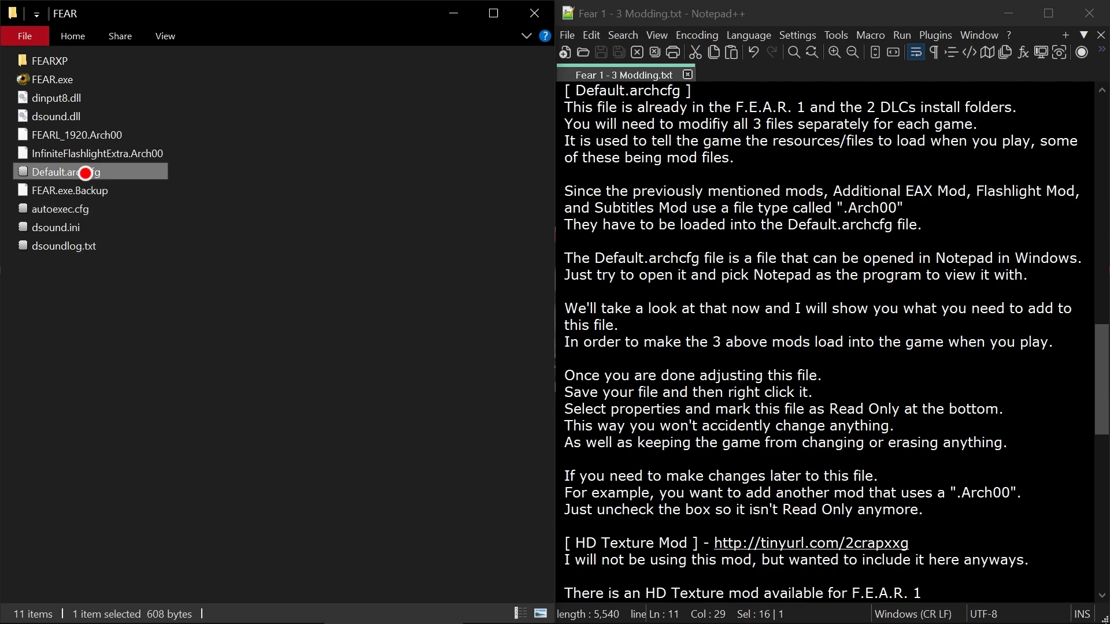
{"action": "right_click", "coordinate": [85, 173]}
{"action": "left_click", "coordinate": [166, 478]}
{"action": "left_click_drag", "start_coordinate": [286, 184], "coordinate": [423, 54]}
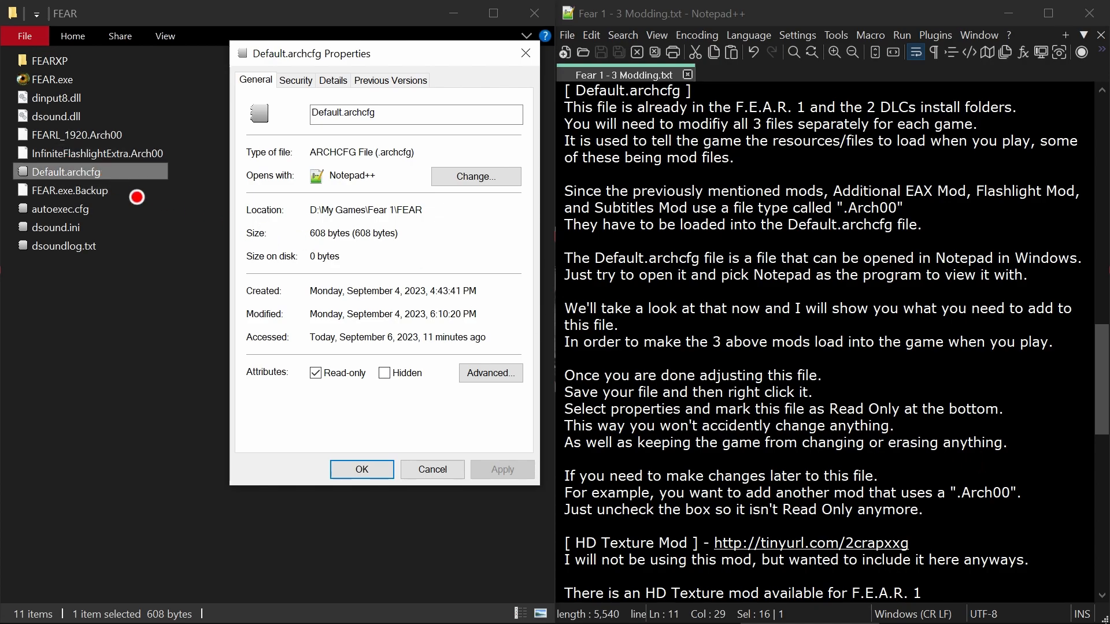
- Open the FEAR folder's Default.archcfg in the text editor and highlight the FEARL_1920.Arch00 and InfiniteFlashlightExtra.Arch00 entries at the end
{"action": "key", "text": "Return"}
{"action": "double_click", "coordinate": [77, 172]}
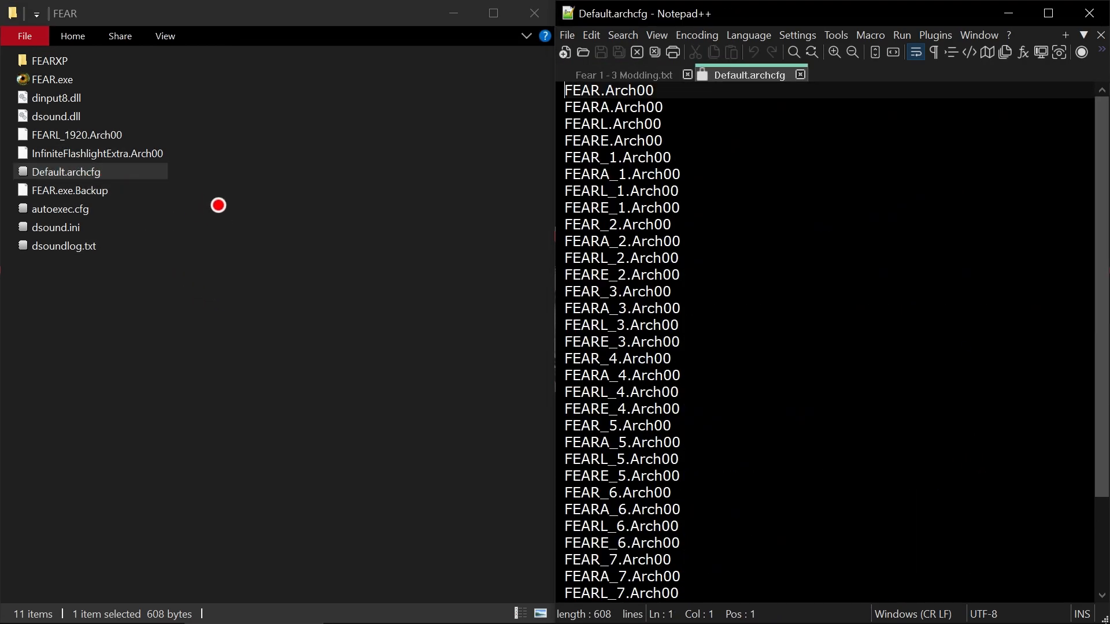
{"action": "scroll", "coordinate": [716, 374], "scroll_direction": "down", "scroll_amount": 3}
{"action": "left_click_drag", "start_coordinate": [774, 593], "coordinate": [529, 577]}
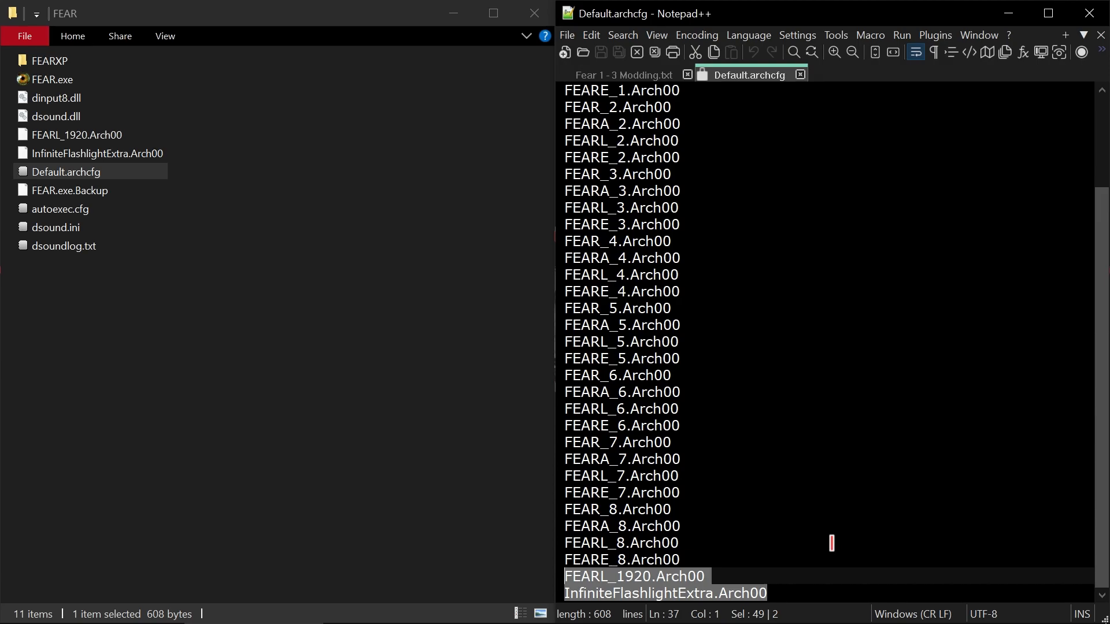
- Close Default.archcfg in the editor, bring its Properties dialog back up to review the Read-only attribute, and dismiss it without changes
{"action": "left_click", "coordinate": [799, 75]}
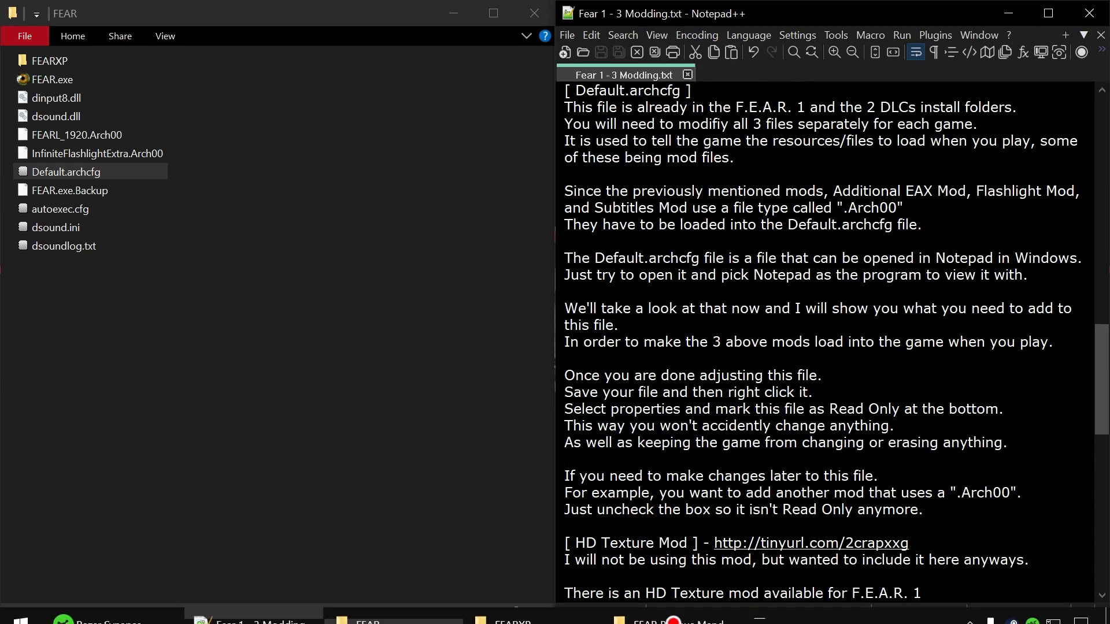
{"action": "left_click", "coordinate": [821, 610]}
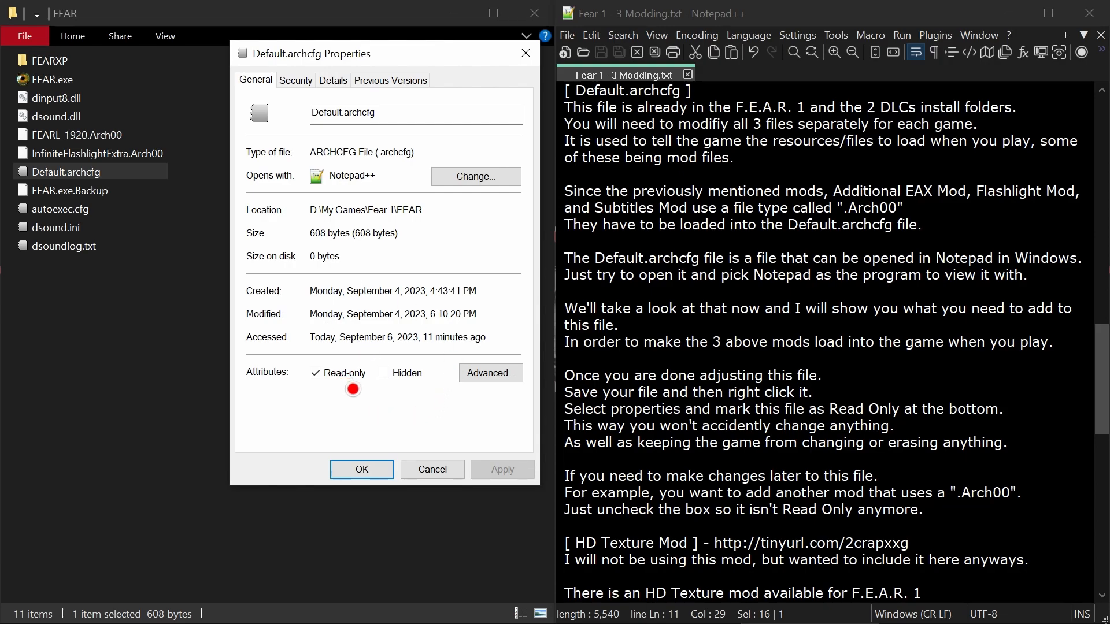
{"action": "left_click", "coordinate": [445, 470]}
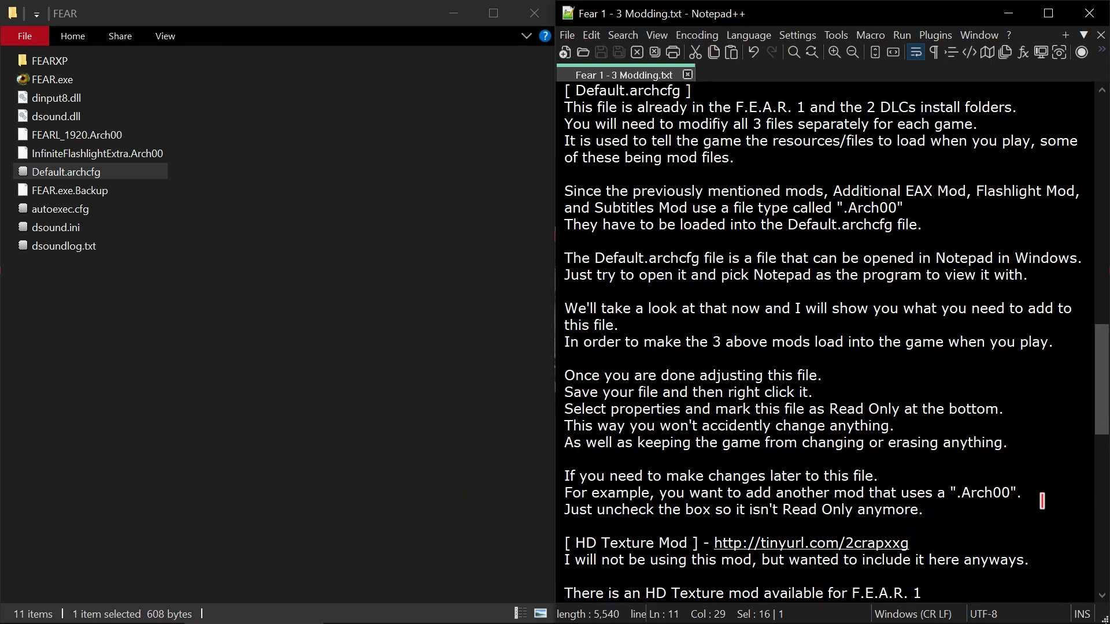
- Read the HD Texture Mod section of the Fear 1 - 3 Modding.txt notes through to the closing Next Video section
{"action": "scroll", "coordinate": [1045, 498], "scroll_direction": "down", "scroll_amount": 2}
{"action": "scroll", "coordinate": [1046, 498], "scroll_direction": "down", "scroll_amount": 6}
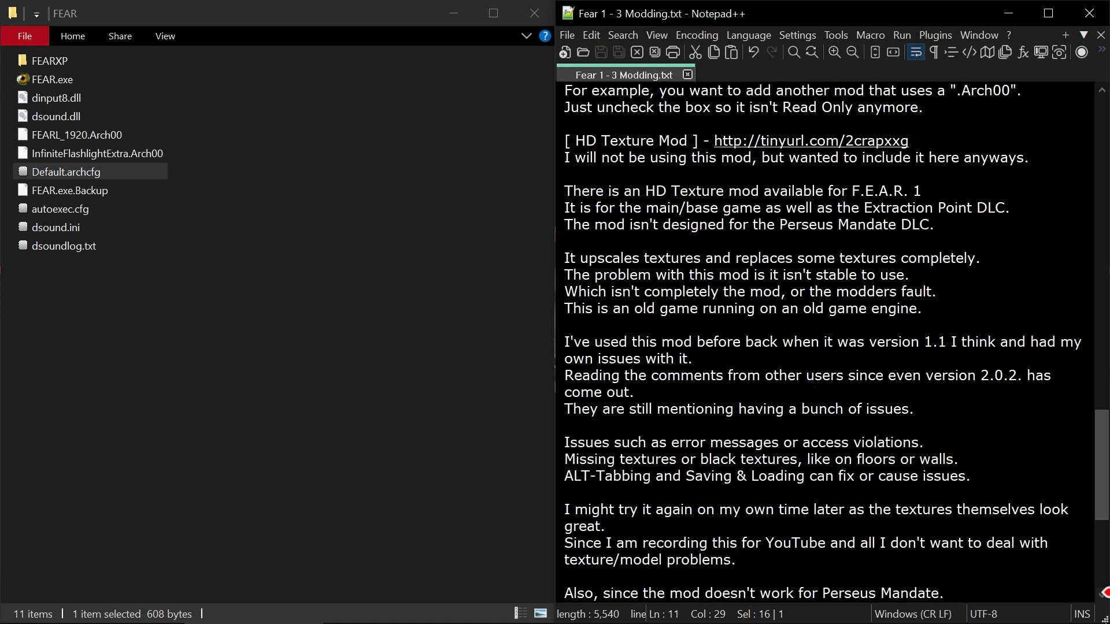
{"action": "scroll", "coordinate": [826, 341], "scroll_direction": "down", "scroll_amount": 2}
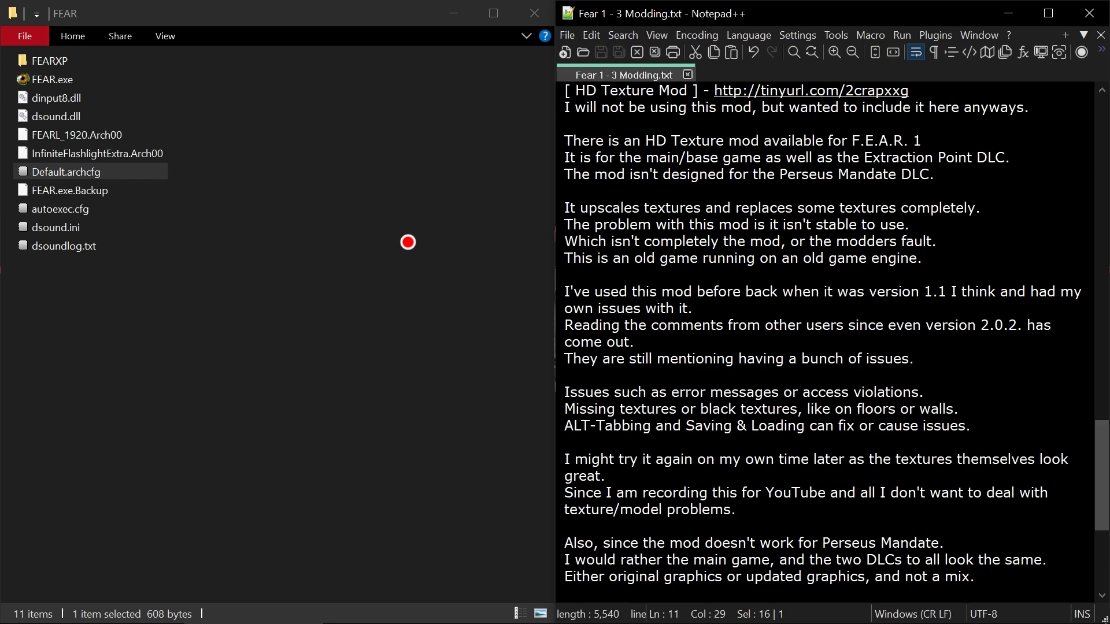
{"action": "scroll", "coordinate": [855, 406], "scroll_direction": "down", "scroll_amount": 2}
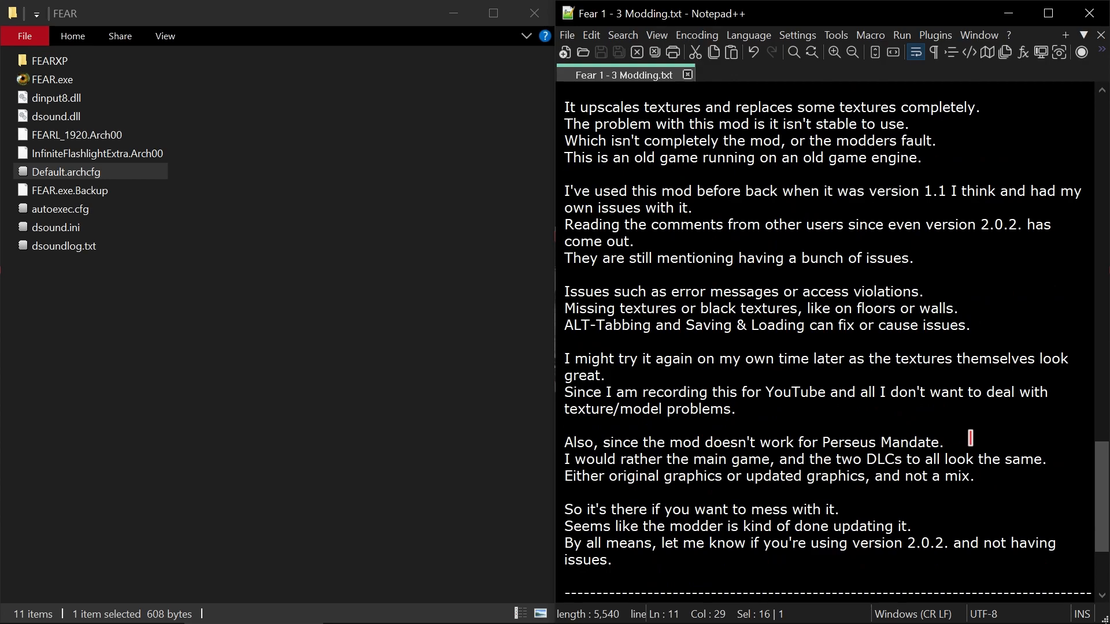
{"action": "scroll", "coordinate": [972, 438], "scroll_direction": "down", "scroll_amount": 2}
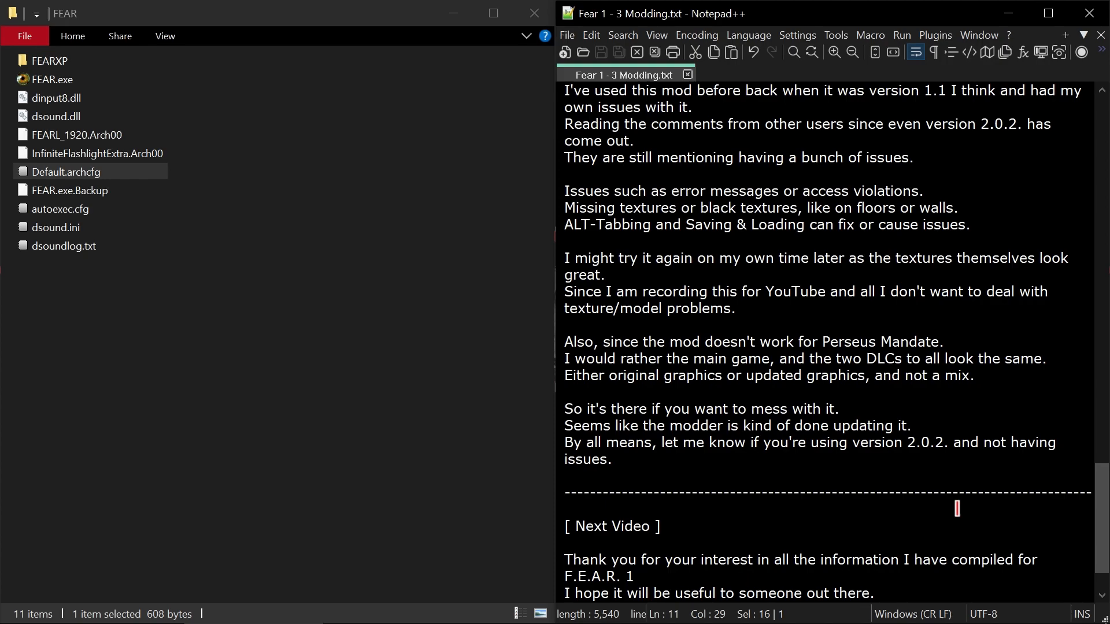
{"action": "scroll", "coordinate": [985, 497], "scroll_direction": "down", "scroll_amount": 2}
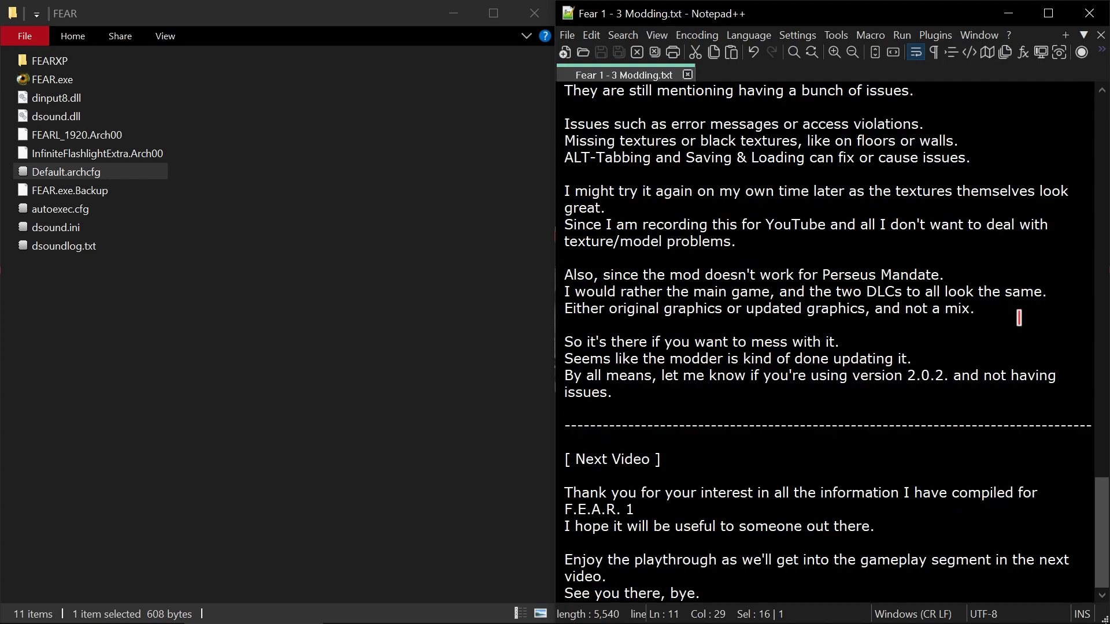